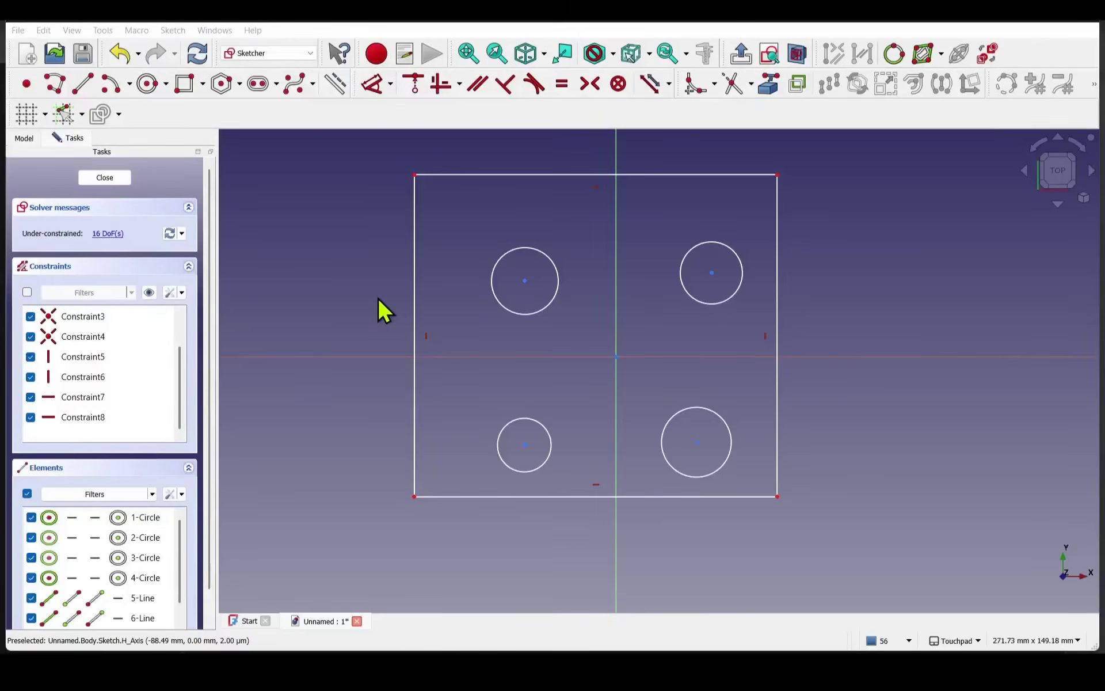
# Dimension the rectangle's left edge to 90 mm and constrain the top edge equal to it.
pyautogui.press('d')
pyautogui.click(415, 283)
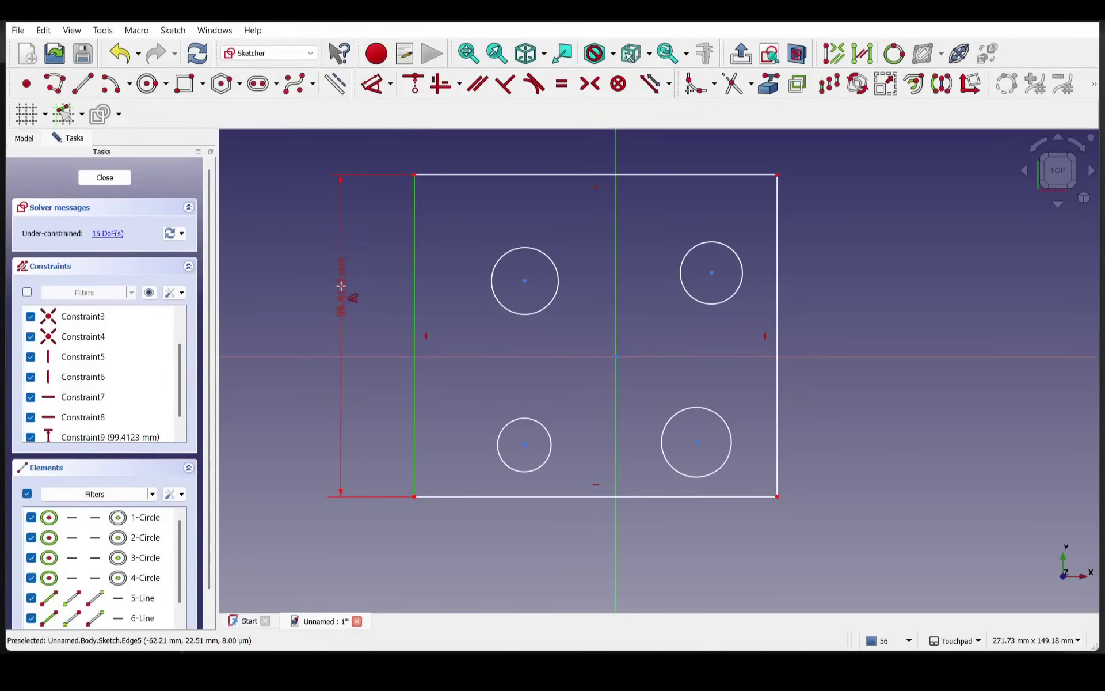
pyautogui.click(342, 285)
pyautogui.write('90')
pyautogui.press('Return')
pyautogui.click(460, 197)
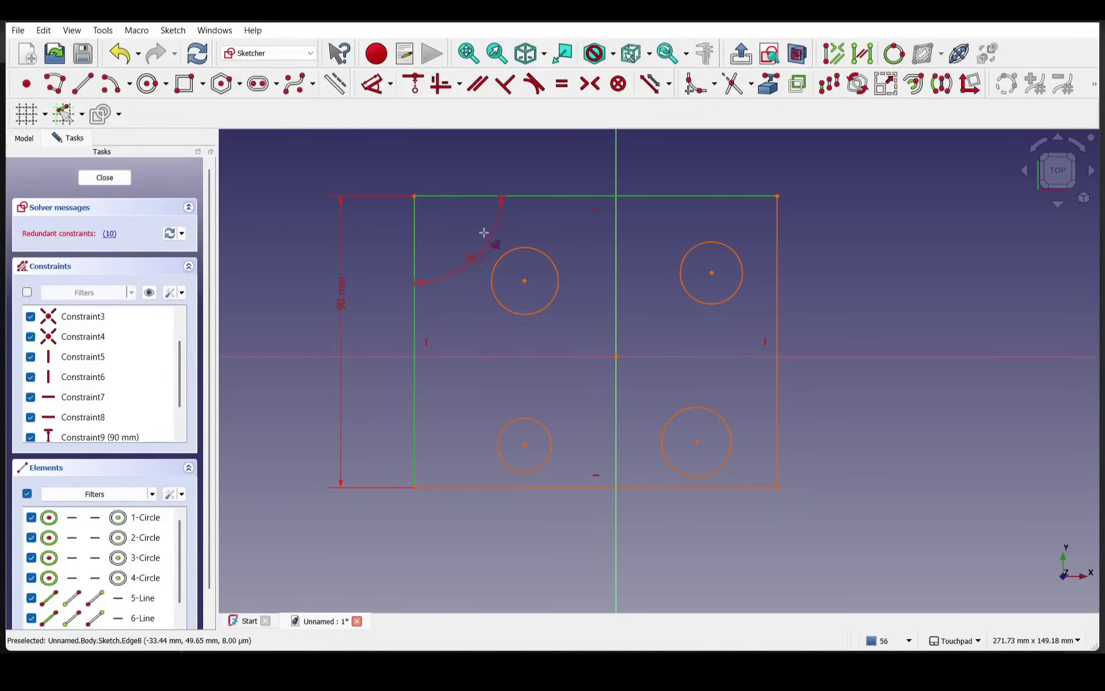
pyautogui.click(433, 255)
# Apply equal constraints between the circles so that all four share the same size.
pyautogui.click(549, 304)
pyautogui.click(691, 299)
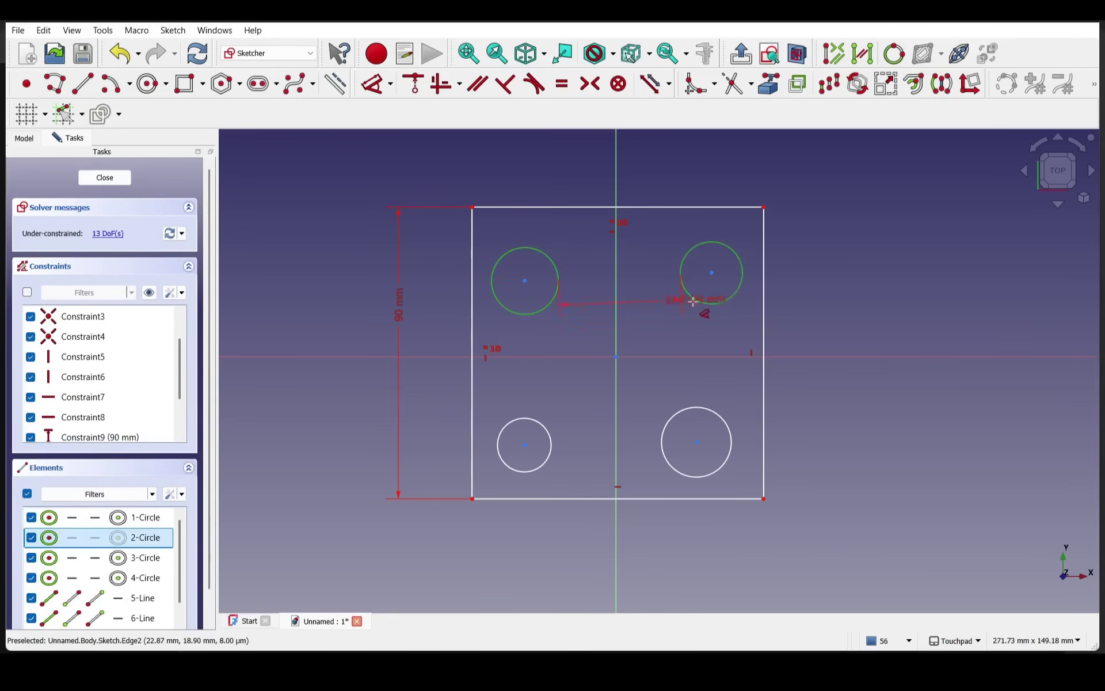
pyautogui.click(518, 471)
pyautogui.click(677, 467)
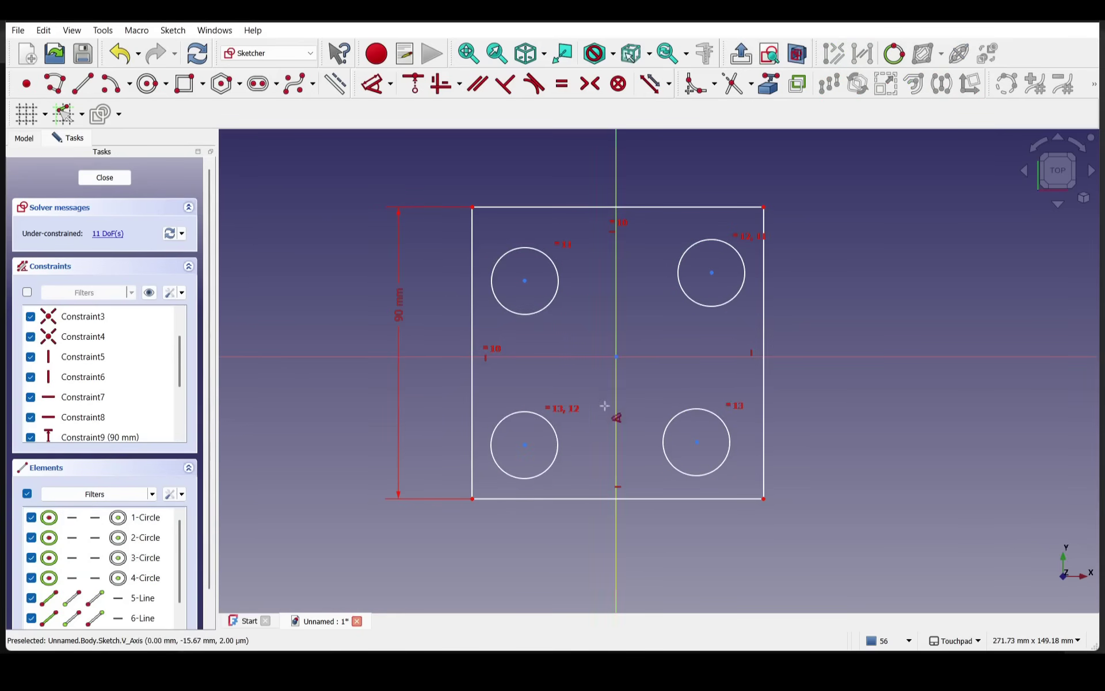
# Dimension the upper-left circle's diameter to 20 mm.
pyautogui.click(508, 258)
pyautogui.click(433, 198)
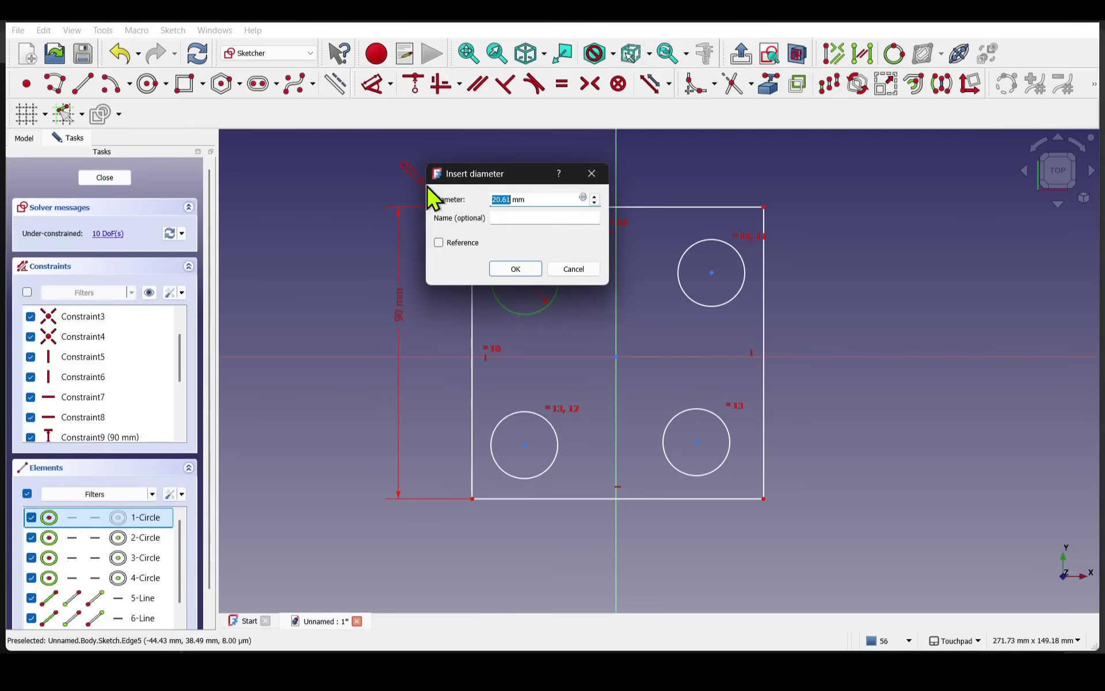
pyautogui.write('20')
pyautogui.press('Return')
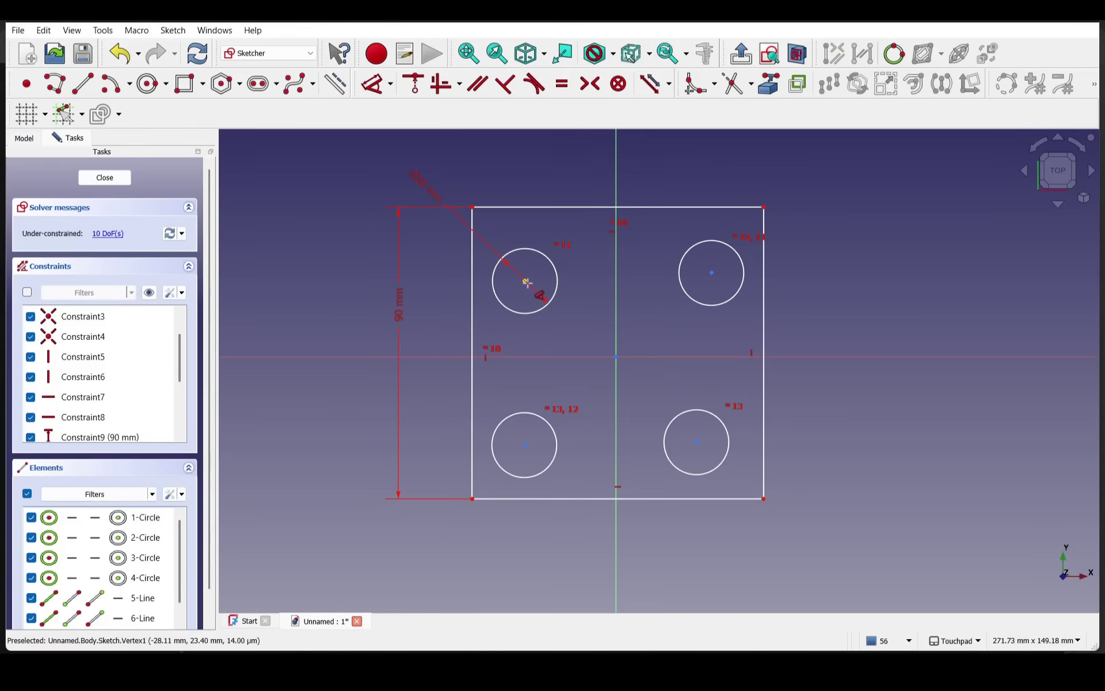
# Locate the upper-left circle's centre 25 mm vertically and 25 mm horizontally from the sketch origin.
pyautogui.click(525, 281)
pyautogui.click(655, 339)
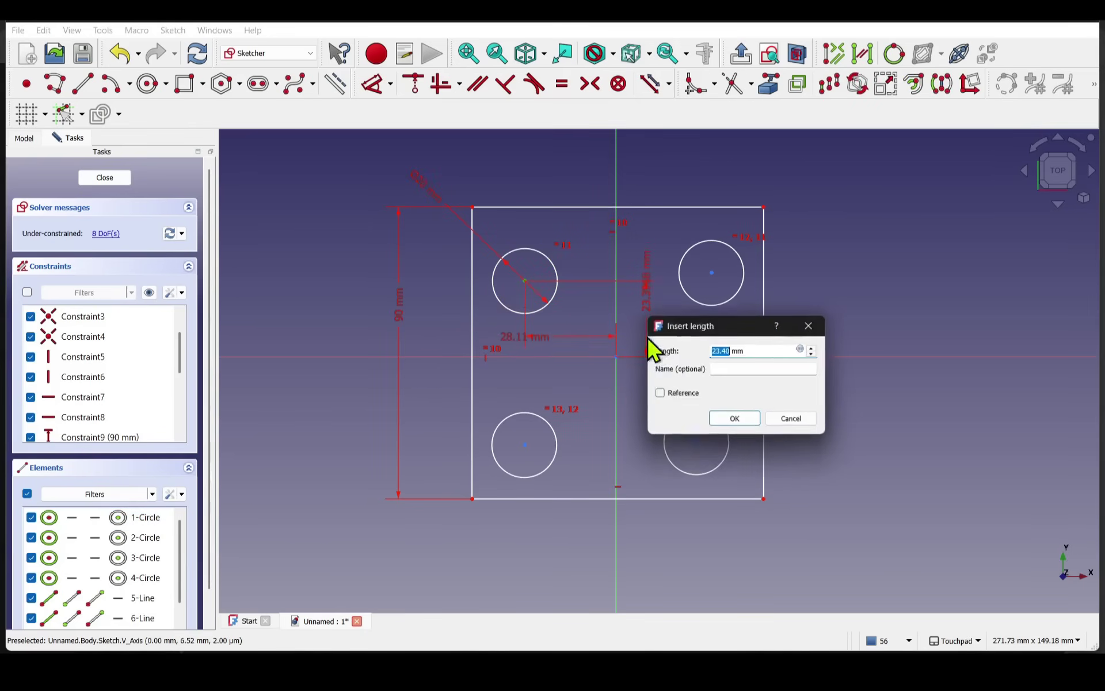
pyautogui.write('25')
pyautogui.press('Return')
pyautogui.write('25')
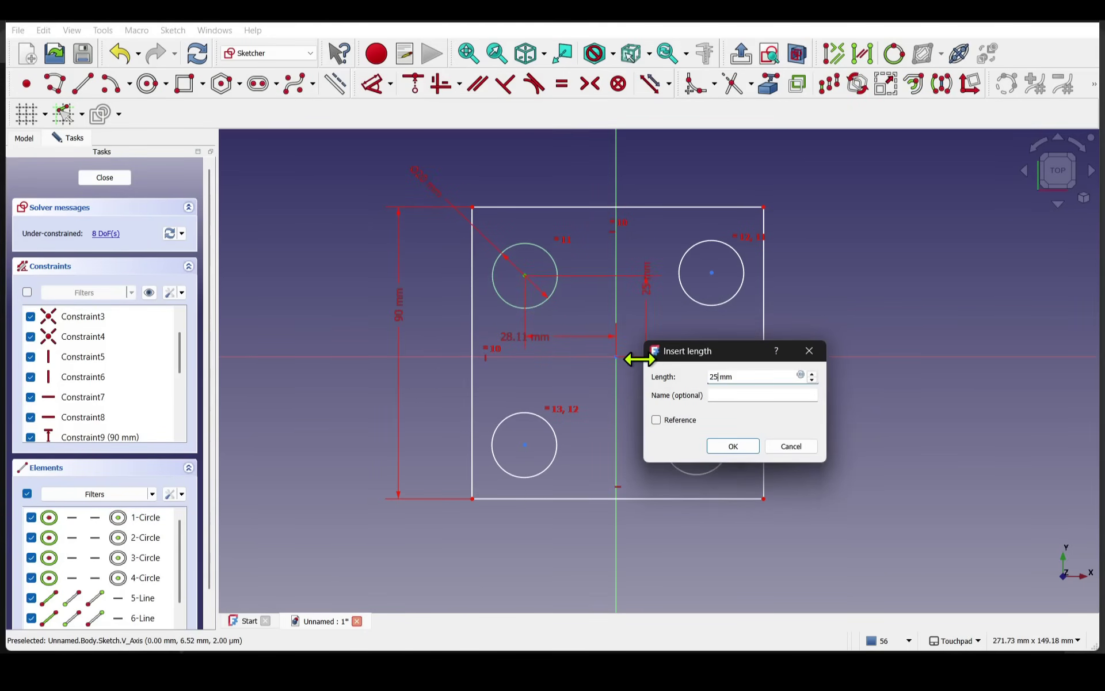
pyautogui.press('Return')
pyautogui.click(616, 357)
# Align the four circle centres, constraining the left and right pairs vertically and the bottom and top pairs horizontally.
pyautogui.click(535, 275)
pyautogui.click(525, 447)
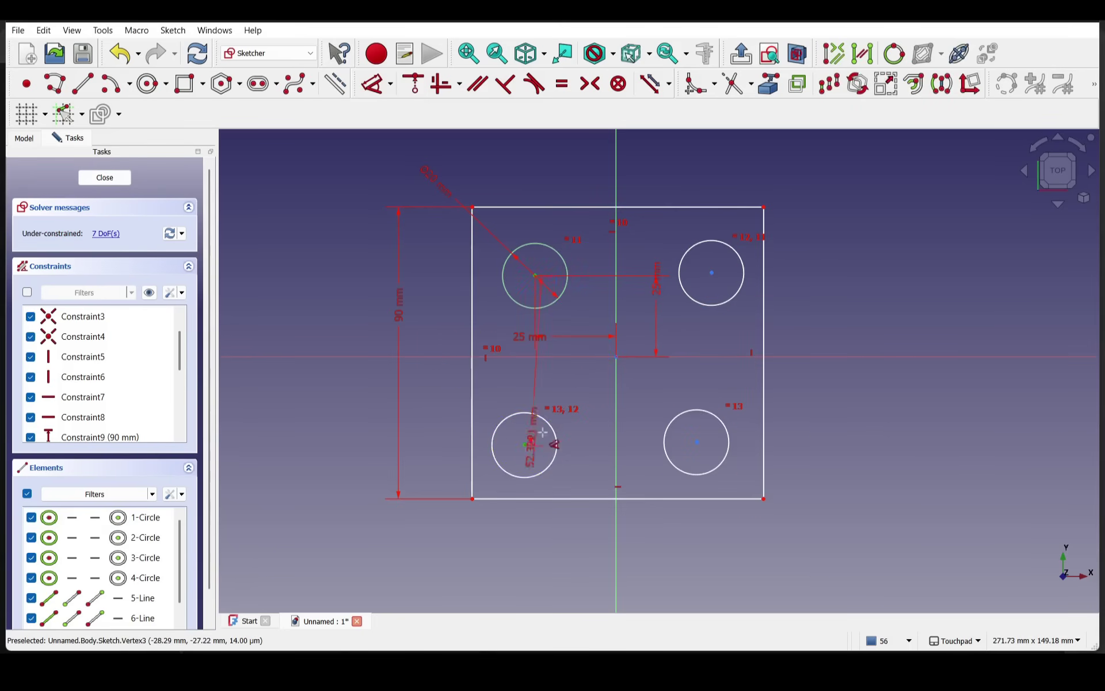
pyautogui.click(711, 273)
pyautogui.click(696, 442)
pyautogui.click(535, 444)
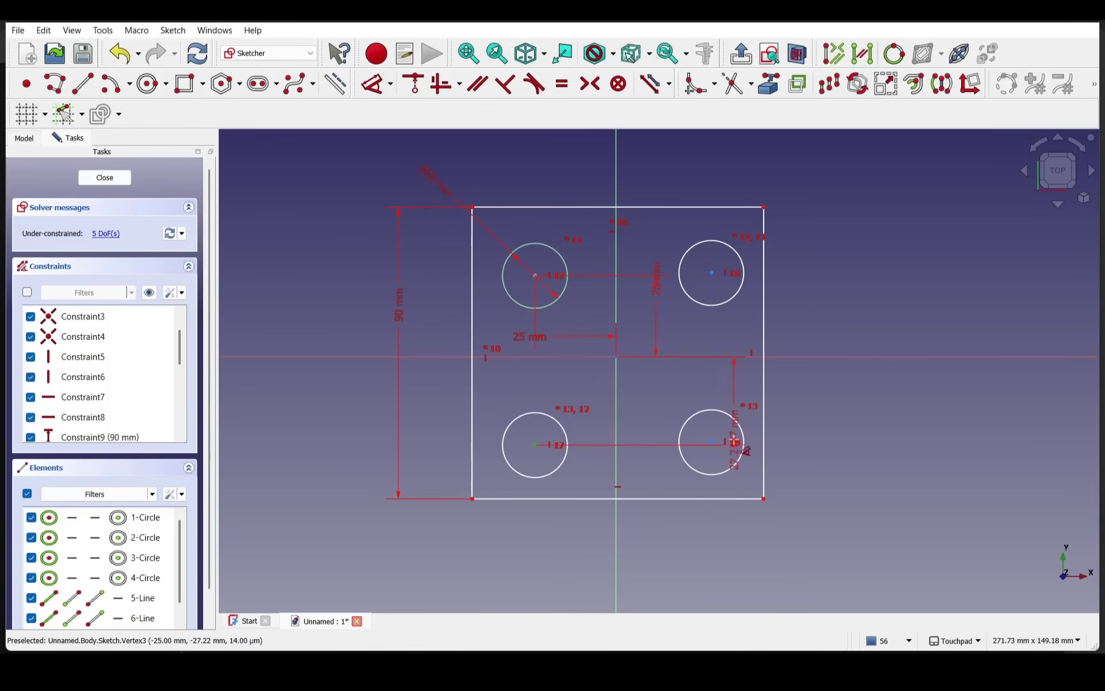
pyautogui.click(711, 444)
pyautogui.click(537, 276)
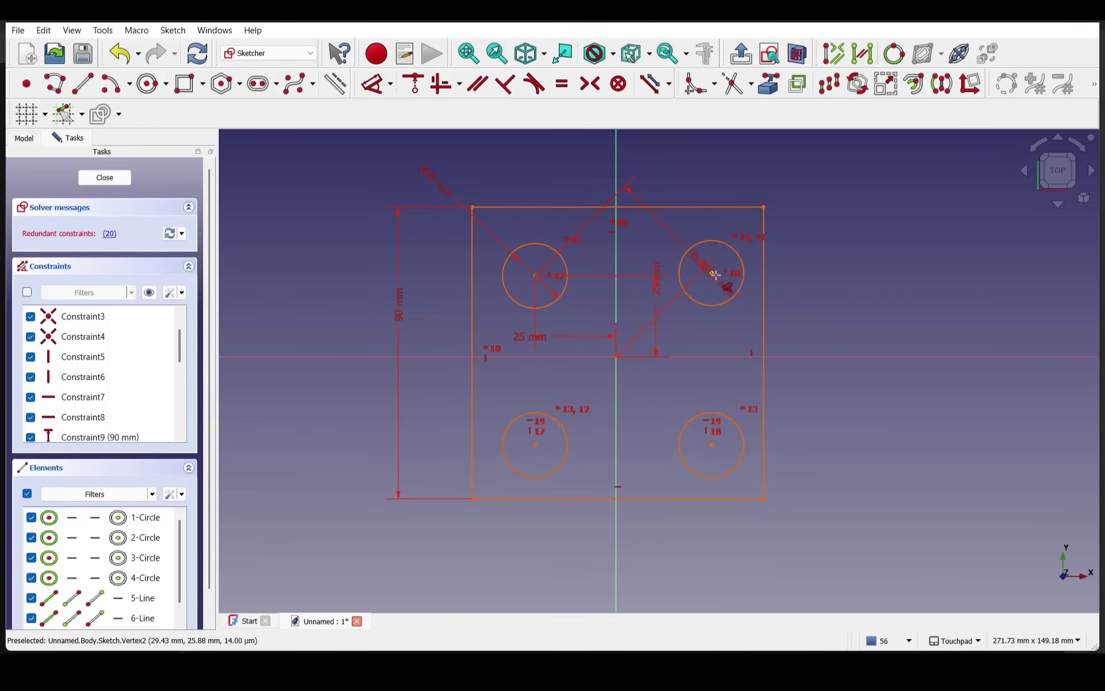
pyautogui.click(711, 274)
# Make the upper-left and lower-right circle centres, and the rectangle's lower-left and upper-right corners, symmetric about the origin.
pyautogui.click(535, 275)
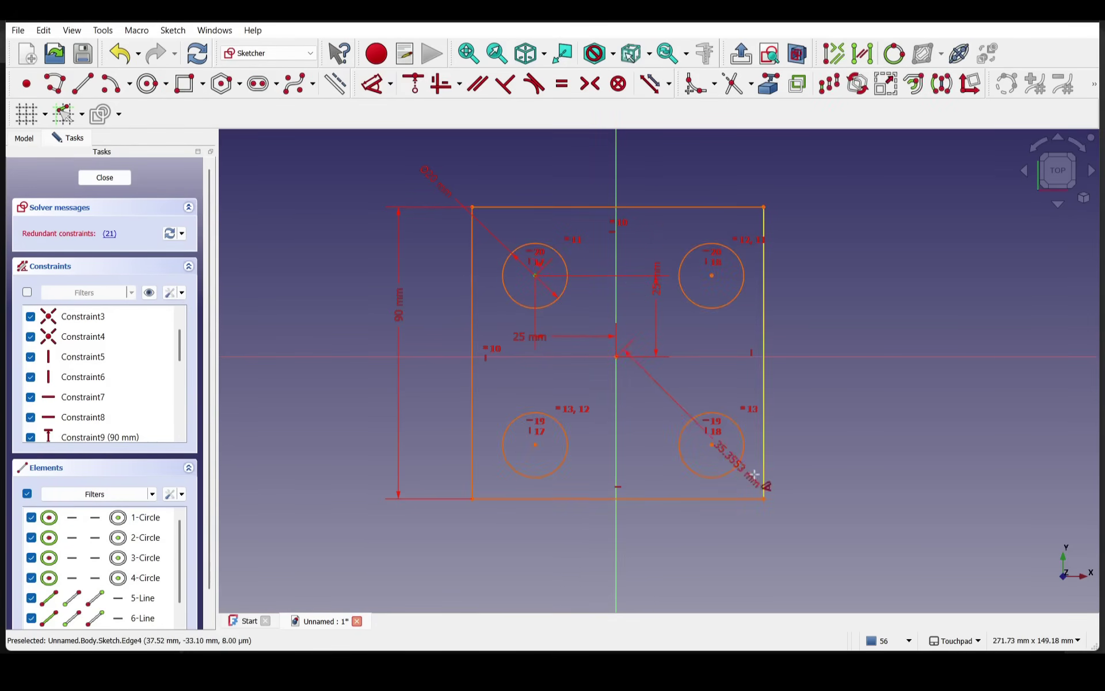
pyautogui.click(711, 444)
pyautogui.click(628, 357)
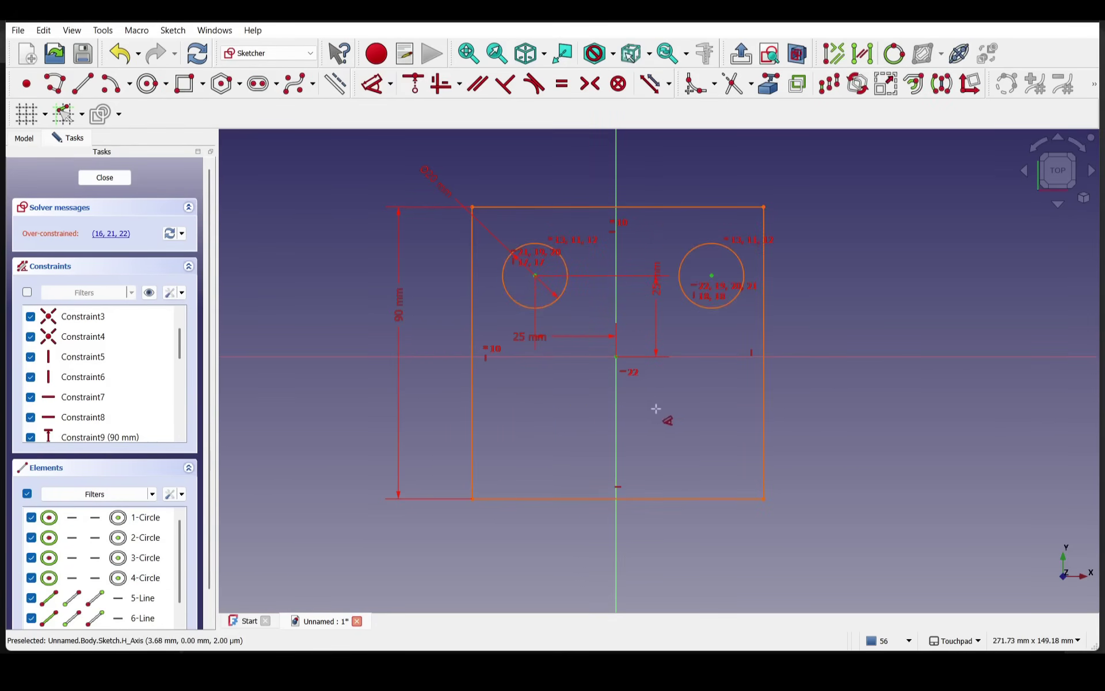
pyautogui.hotkey('ctrl', 'z')
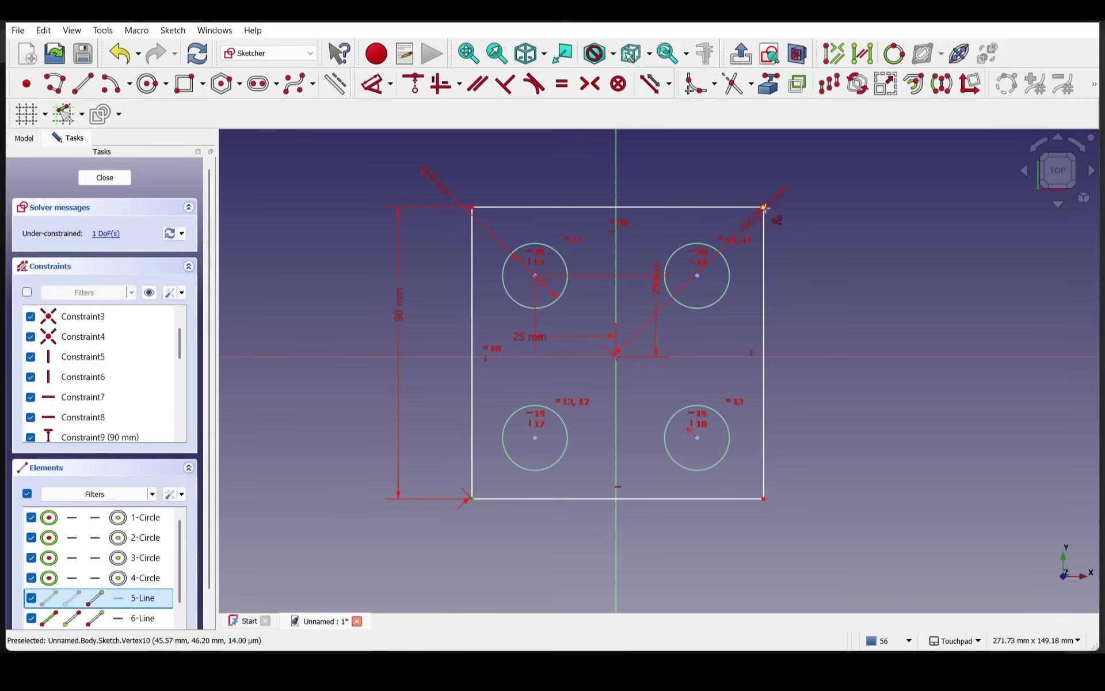
pyautogui.click(764, 208)
pyautogui.rightClick(648, 403)
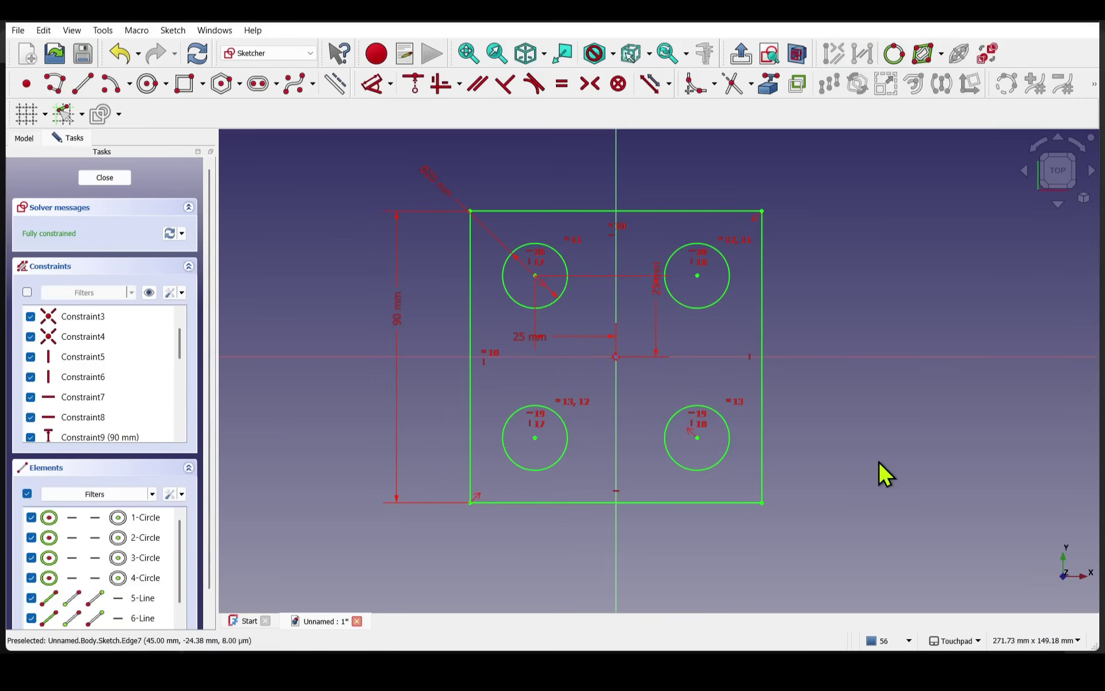
# Reposition the 25 mm, 90 mm and diameter dimension labels closer to the geometry for a tidier sketch.
pyautogui.moveTo(659, 296); pyautogui.dragTo(515, 328)
pyautogui.moveTo(397, 353); pyautogui.dragTo(440, 351)
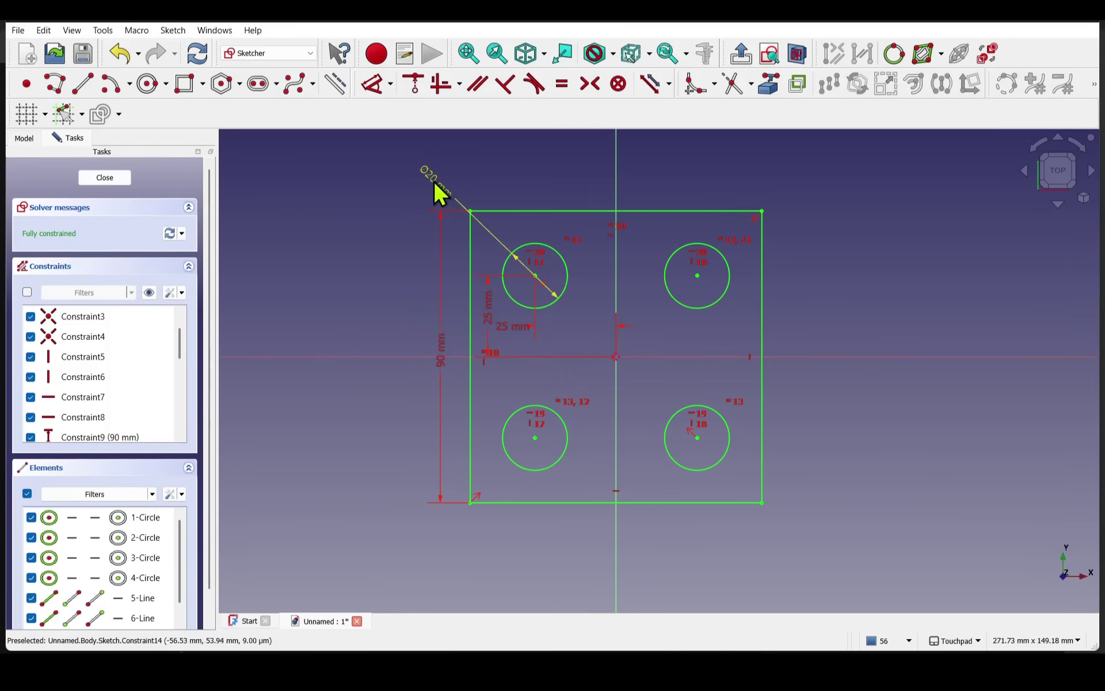
pyautogui.moveTo(434, 182); pyautogui.dragTo(510, 175)
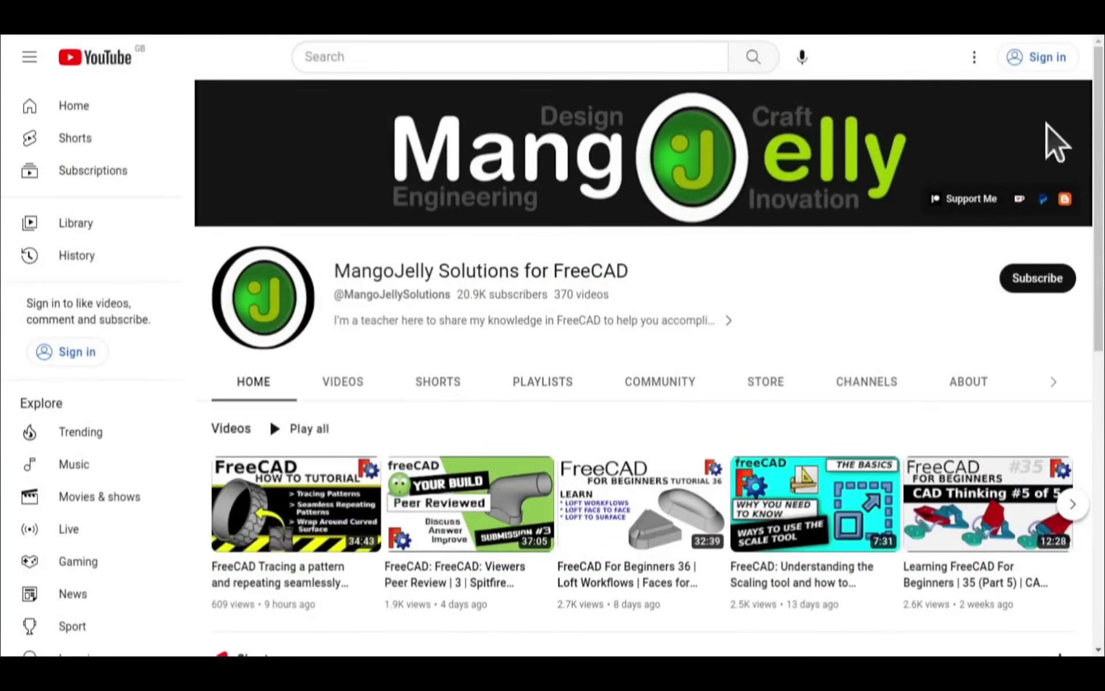
# Read the About section of the MangoJelly Solutions YouTube channel, including its donation and blog links.
pyautogui.click(967, 383)
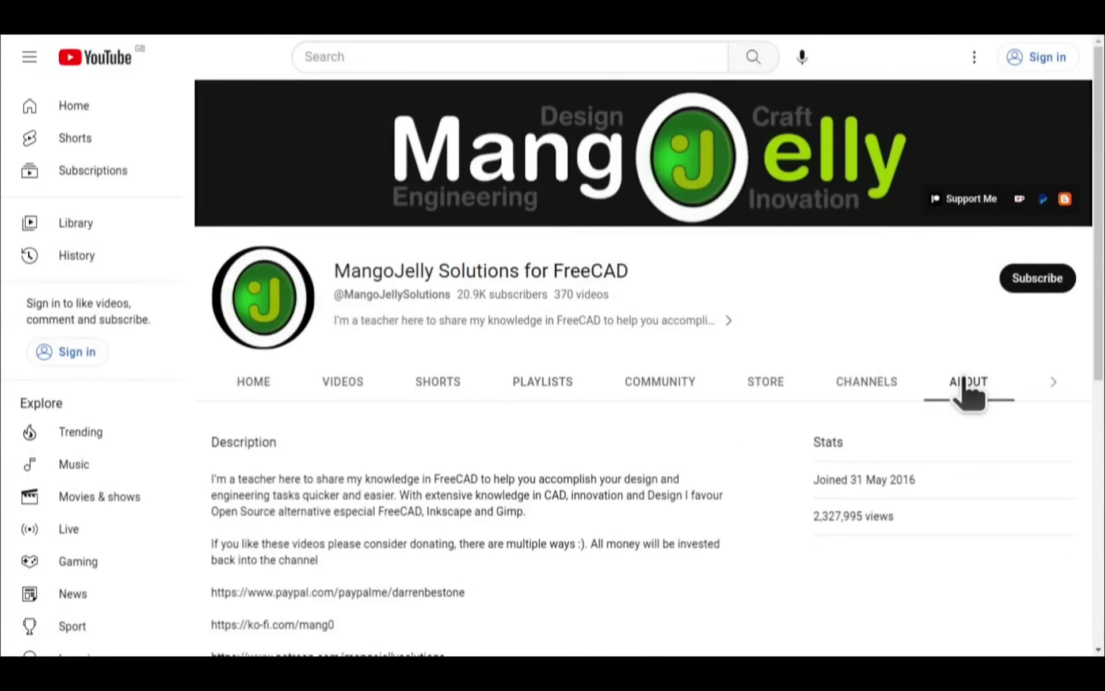
pyautogui.scroll(-4, 236, 499)
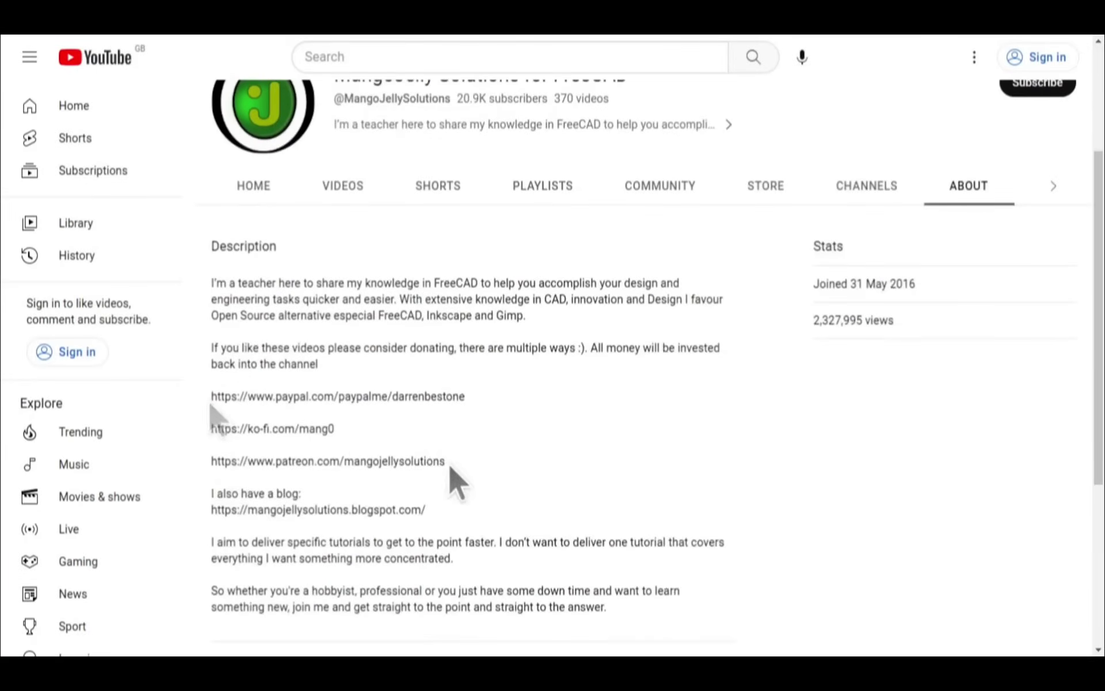
pyautogui.moveTo(456, 481); pyautogui.dragTo(266, 395)
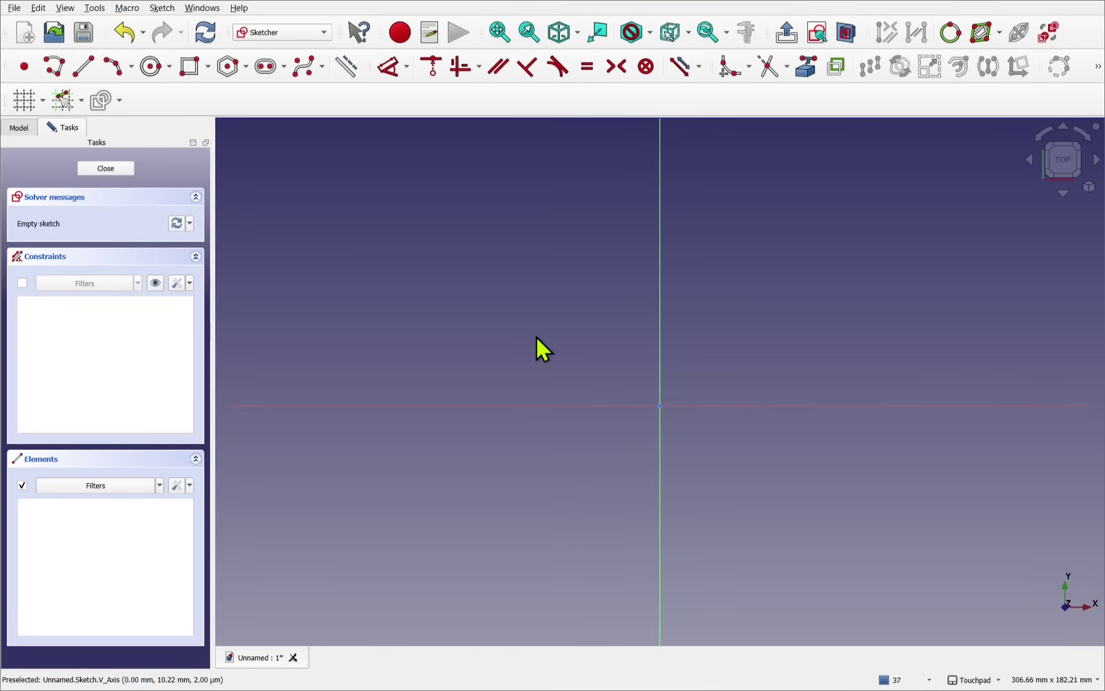
# Draw two separate slanted lines, one from about (-70.5, 58) to (-20.7, -28) mm and one rising to about (70, 26) mm.
pyautogui.click(83, 66)
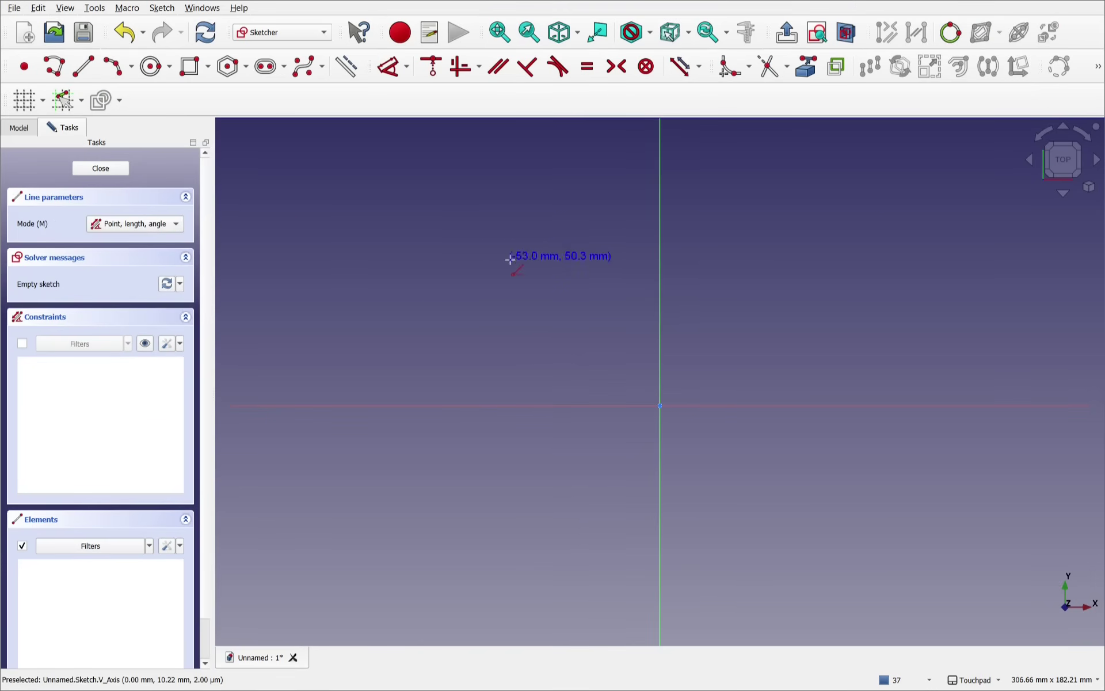
pyautogui.click(455, 236)
pyautogui.click(600, 488)
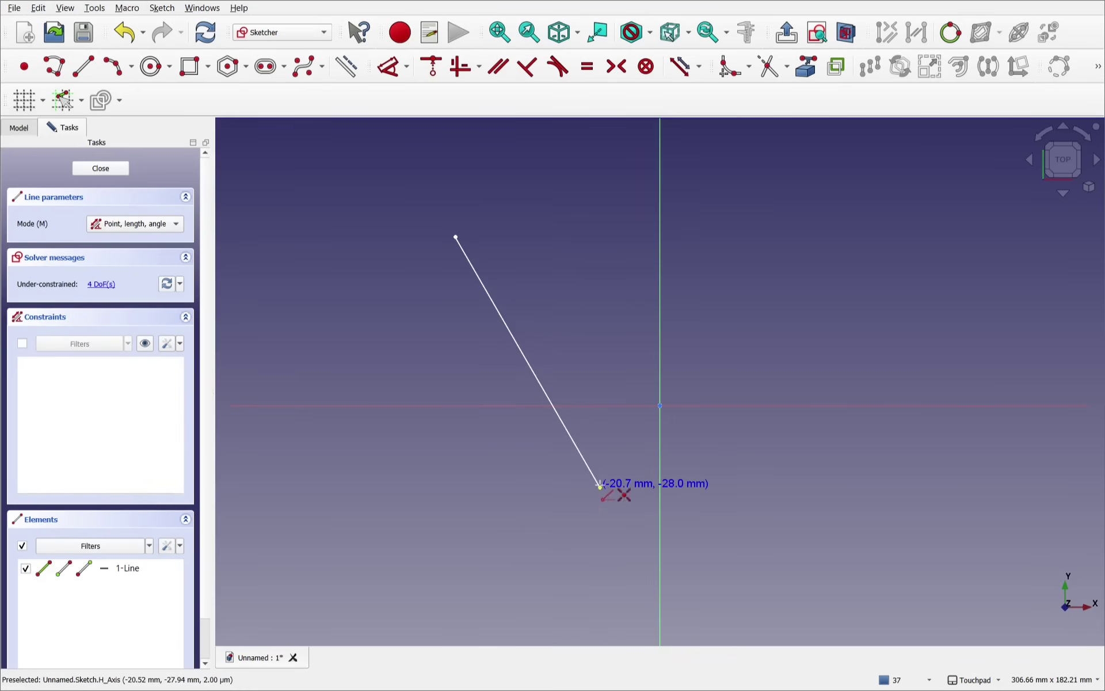
pyautogui.click(737, 499)
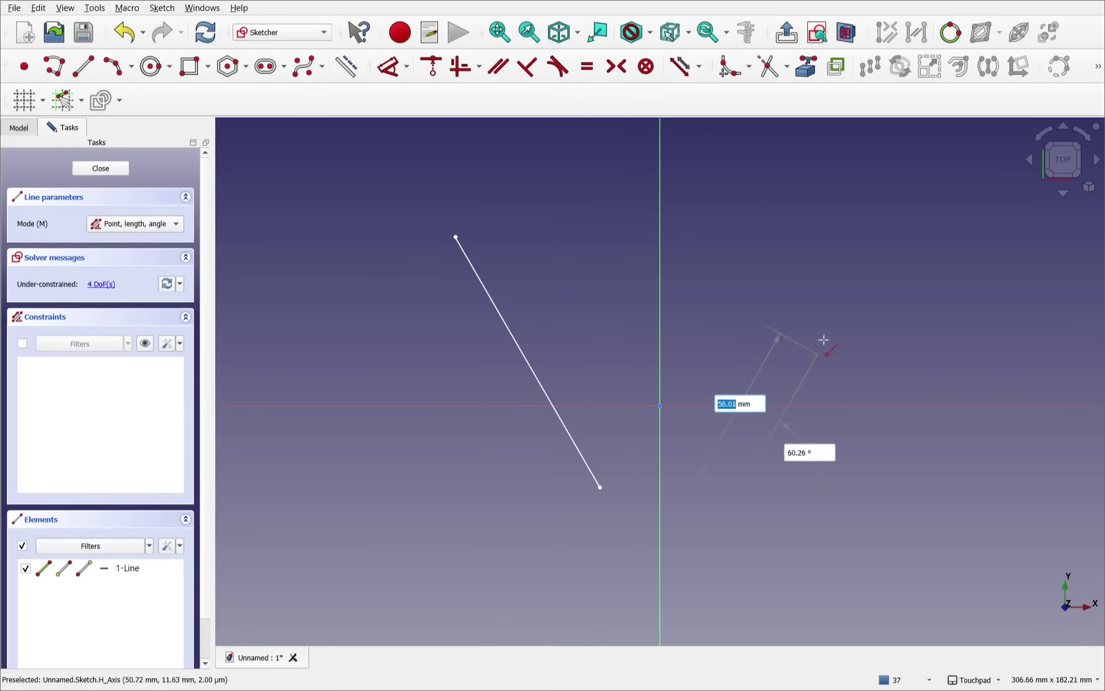
pyautogui.click(863, 331)
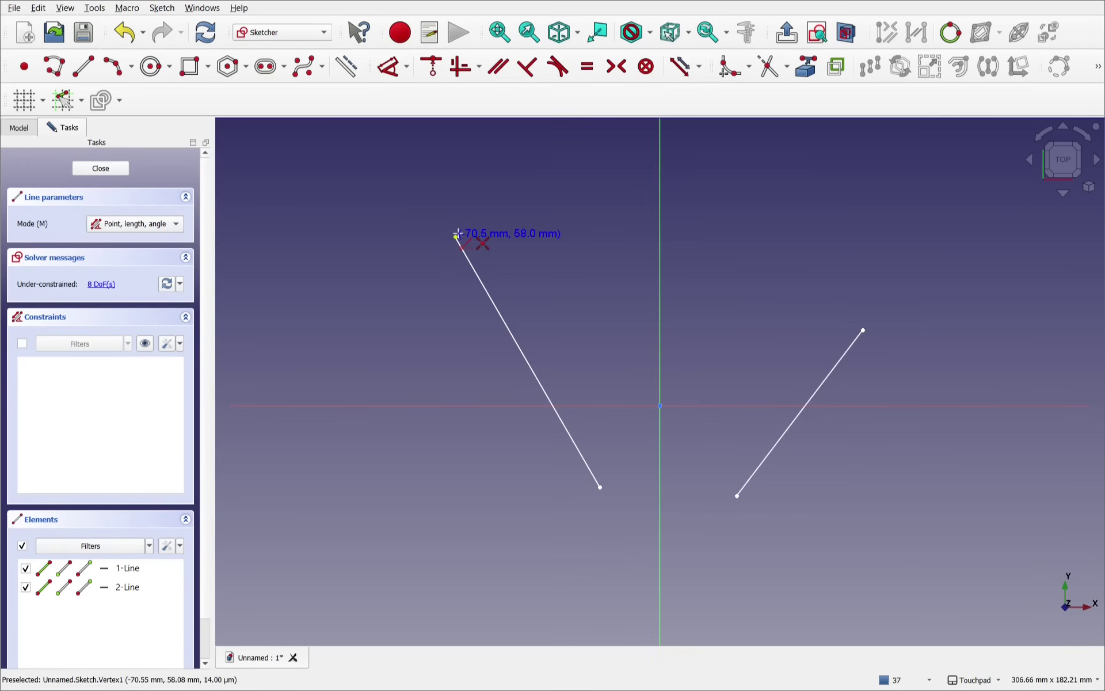
pyautogui.rightClick(777, 233)
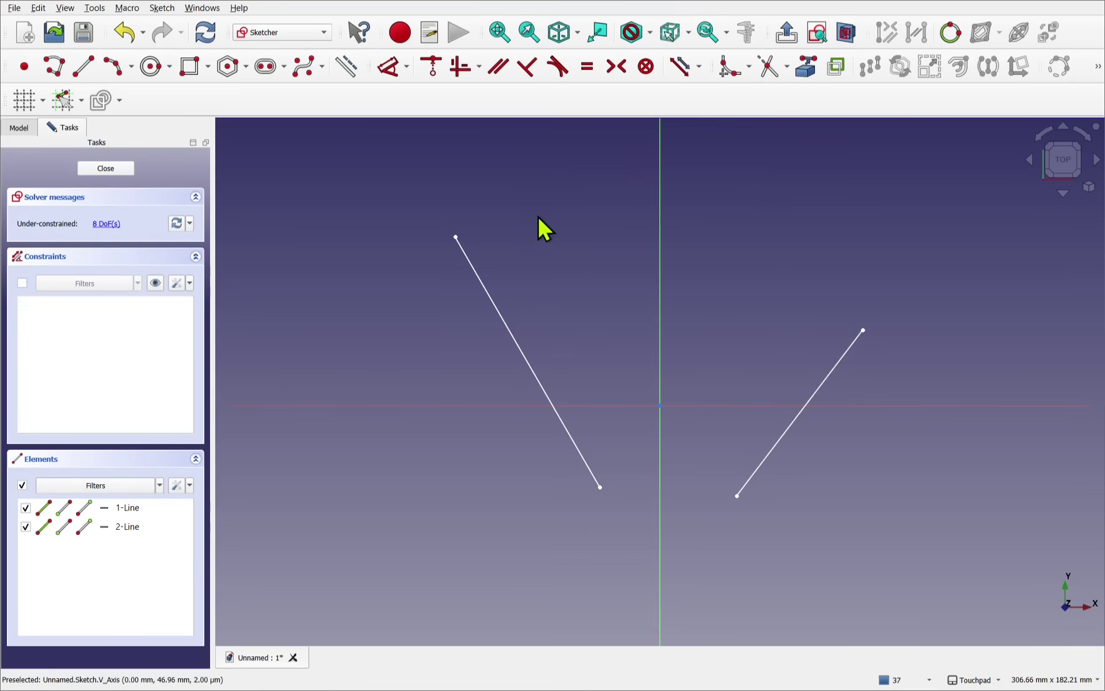
# Try aligned, horizontal and vertical dimension placements between the two lines' upper endpoints, then discard the dimension.
pyautogui.click(392, 68)
pyautogui.click(455, 237)
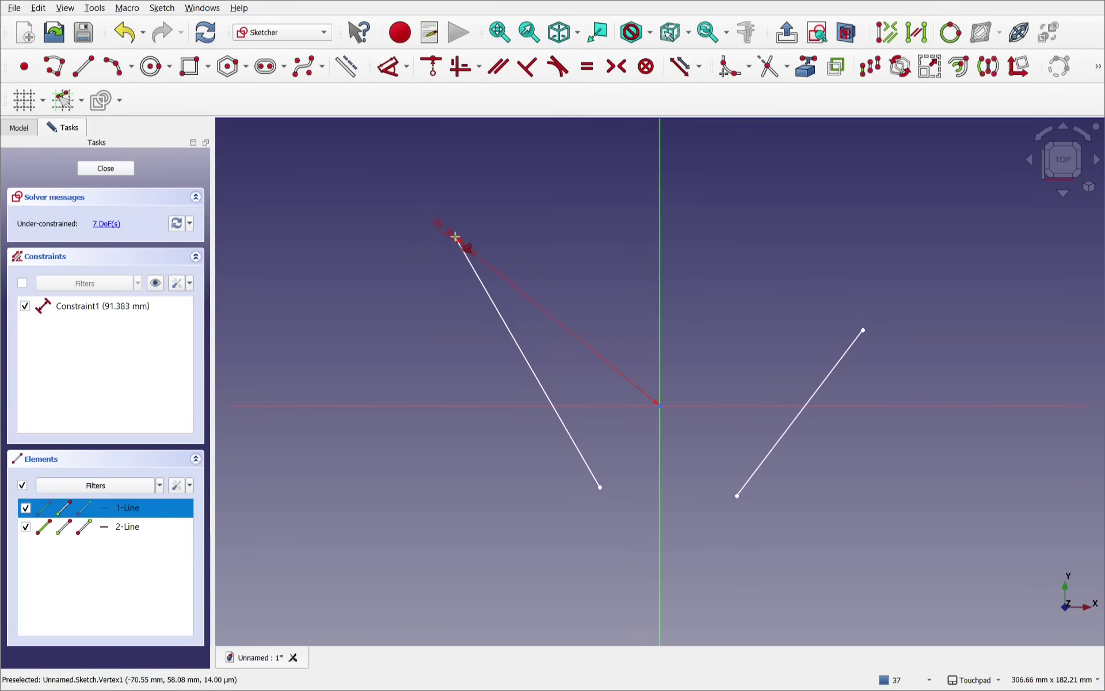
pyautogui.click(863, 331)
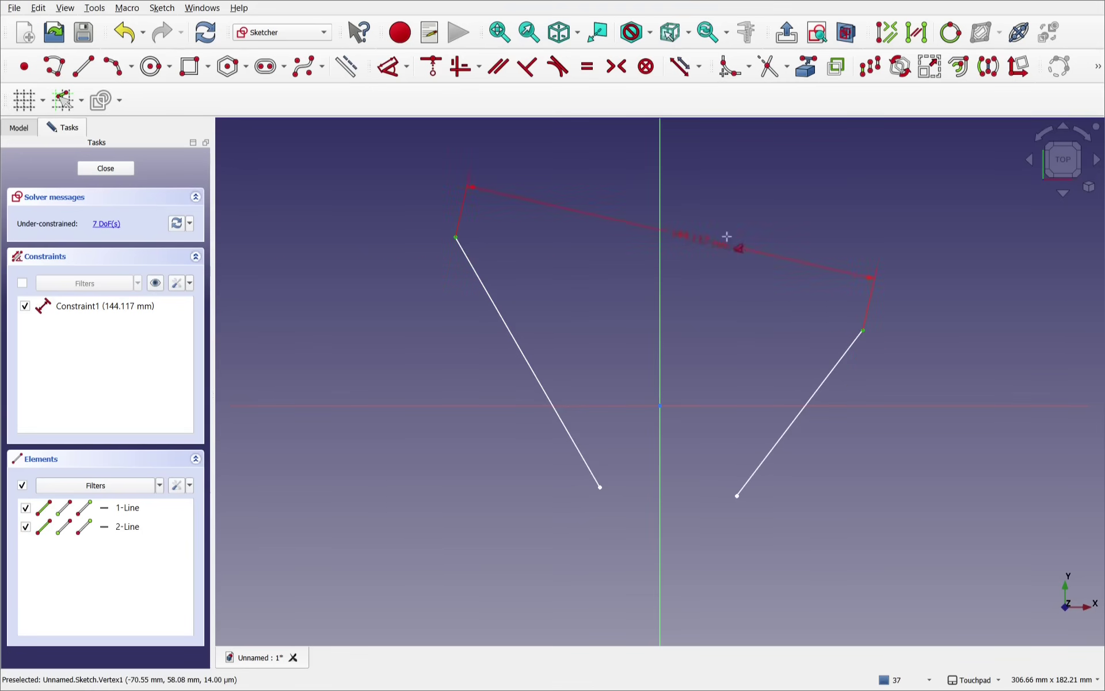
pyautogui.press('Escape')
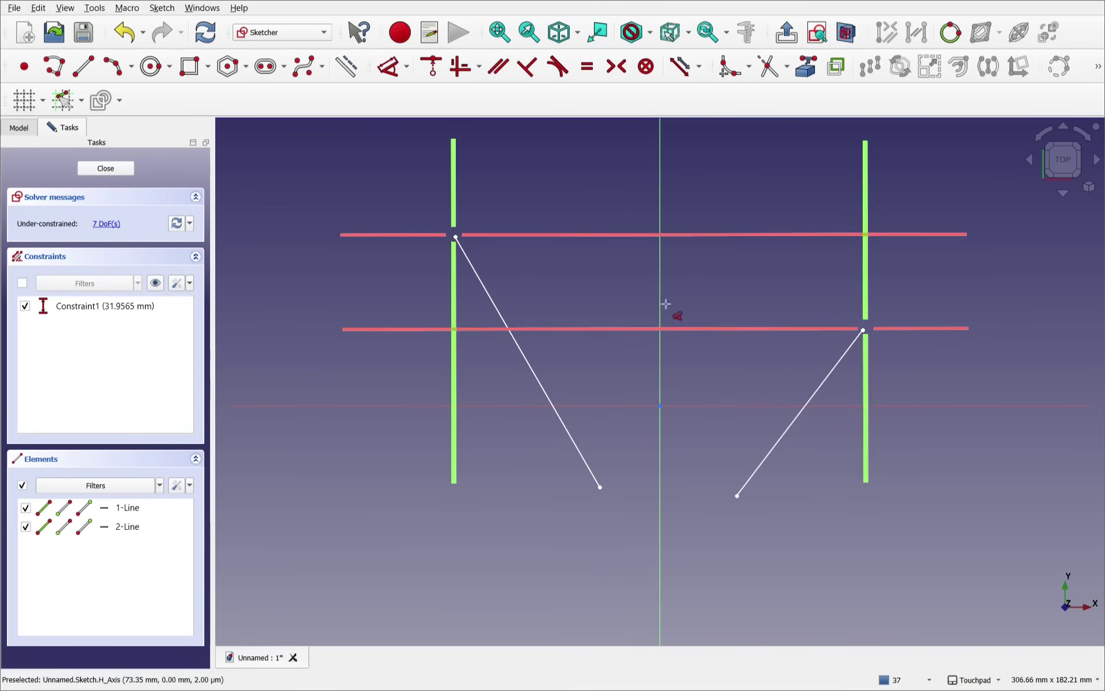
pyautogui.click(455, 237)
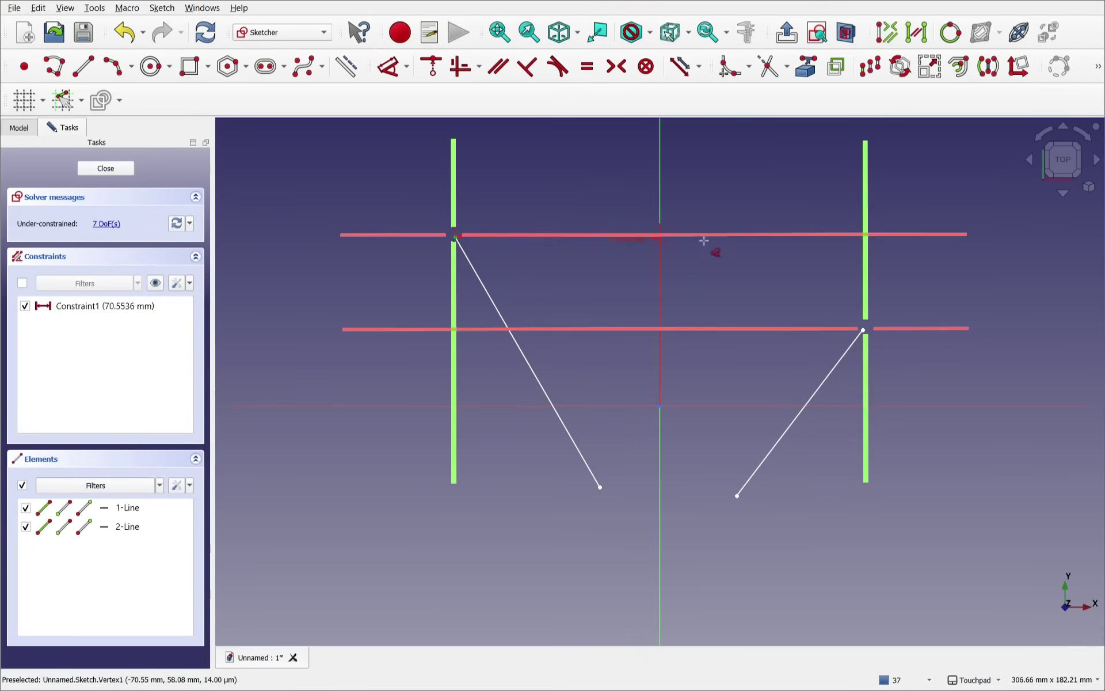
pyautogui.click(864, 330)
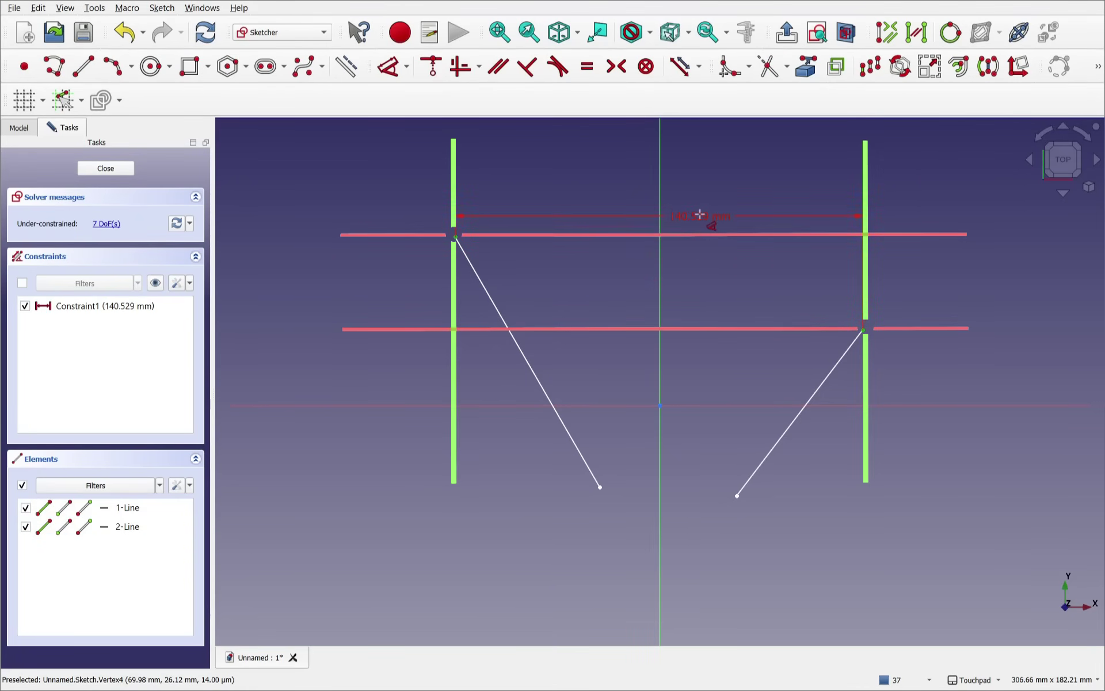
pyautogui.moveTo(699, 214); pyautogui.dragTo(701, 347)
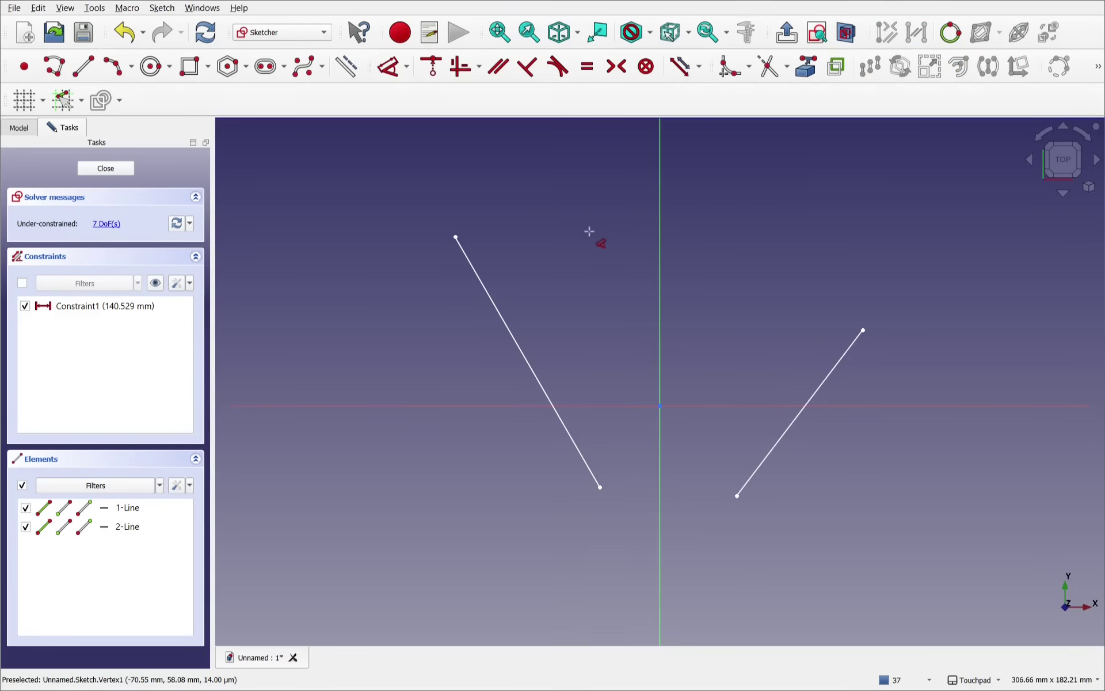
pyautogui.hotkey('ctrl', 'z')
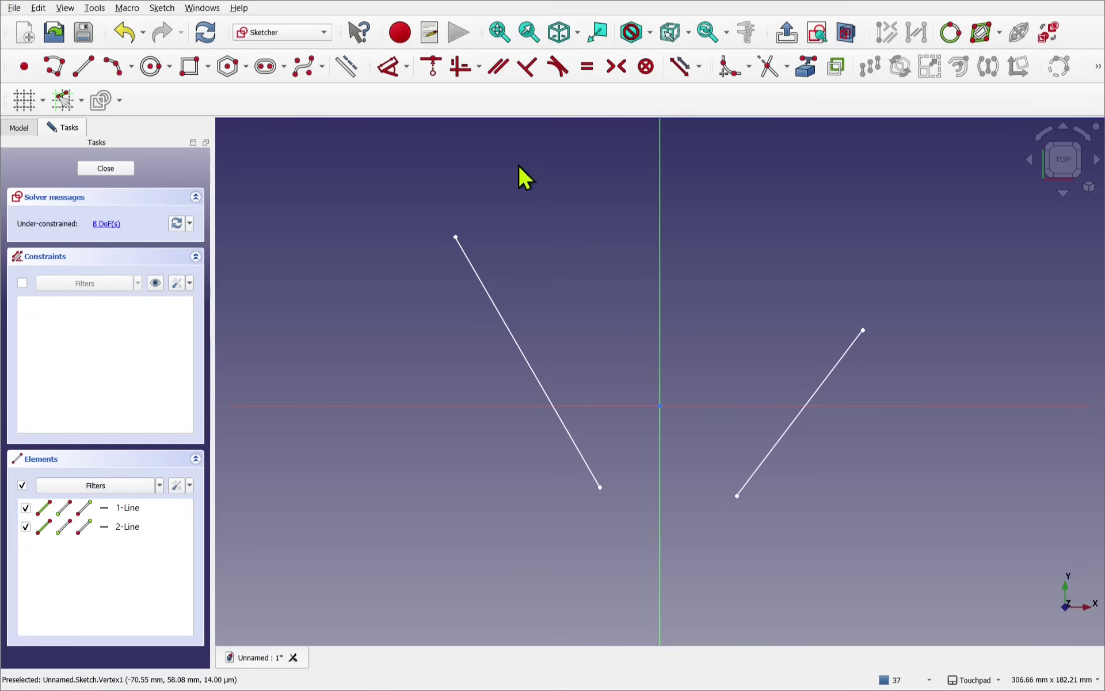
# Try a 140 mm aligned dimension between the two lines' upper endpoints, and undo it.
pyautogui.click(391, 70)
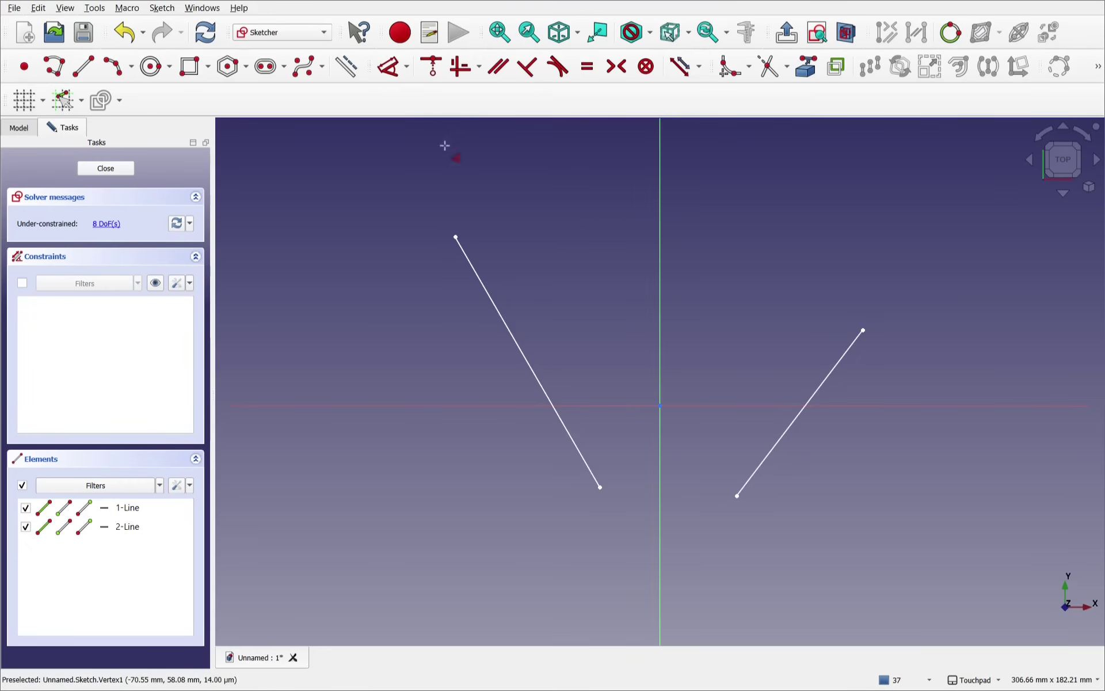
pyautogui.click(455, 236)
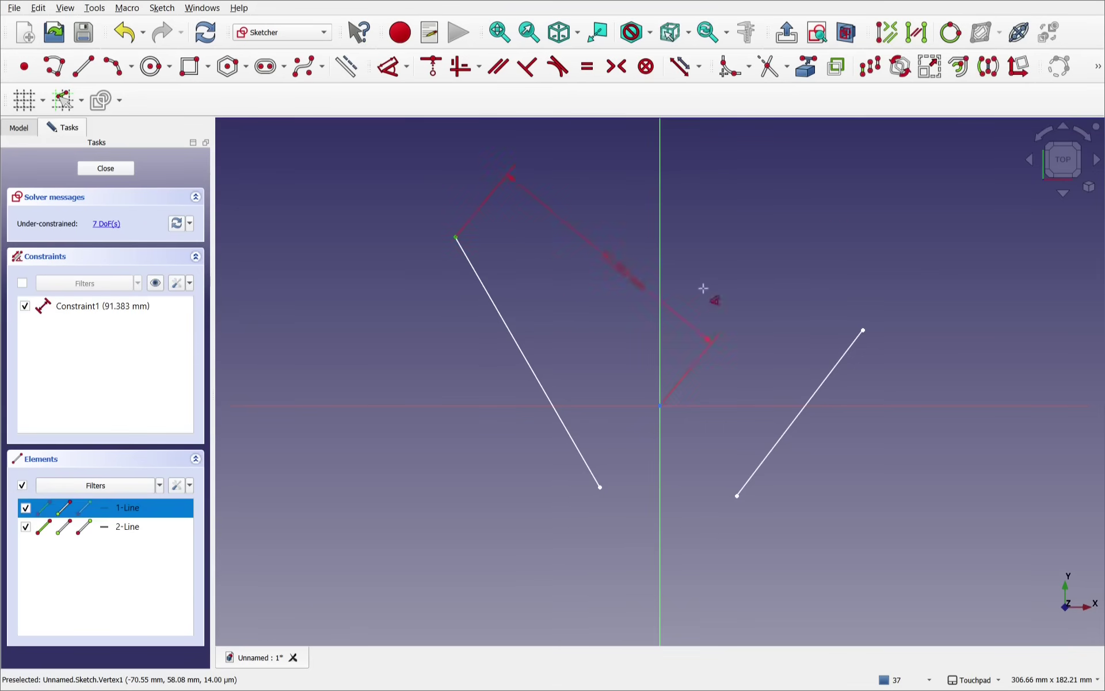
pyautogui.click(863, 328)
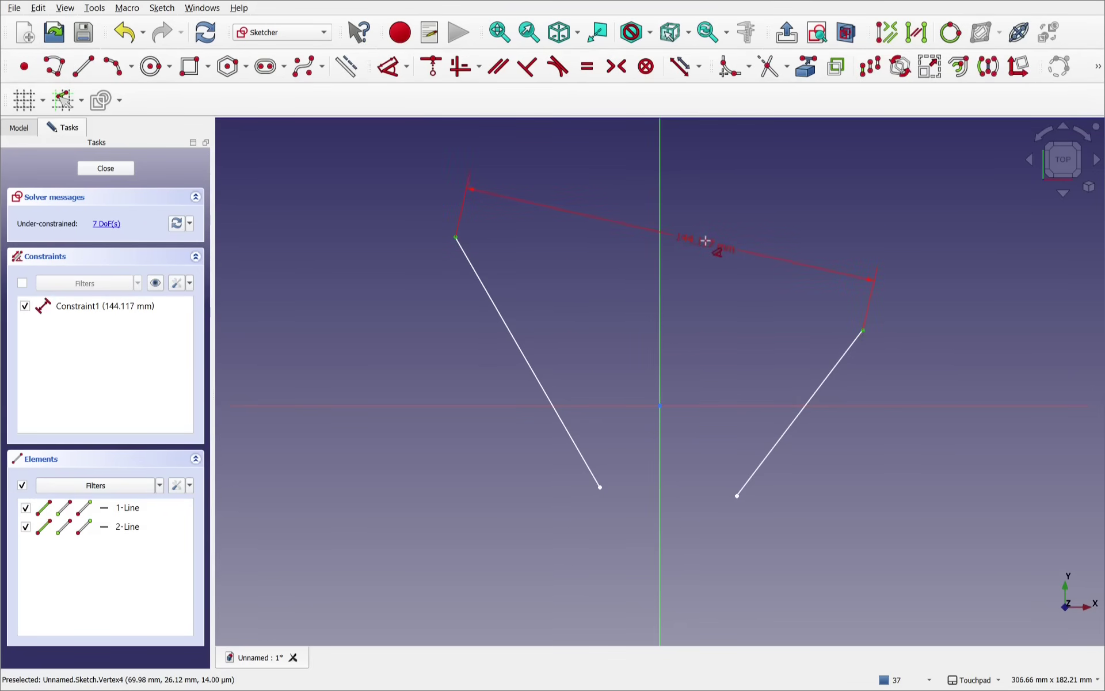
pyautogui.click(706, 241)
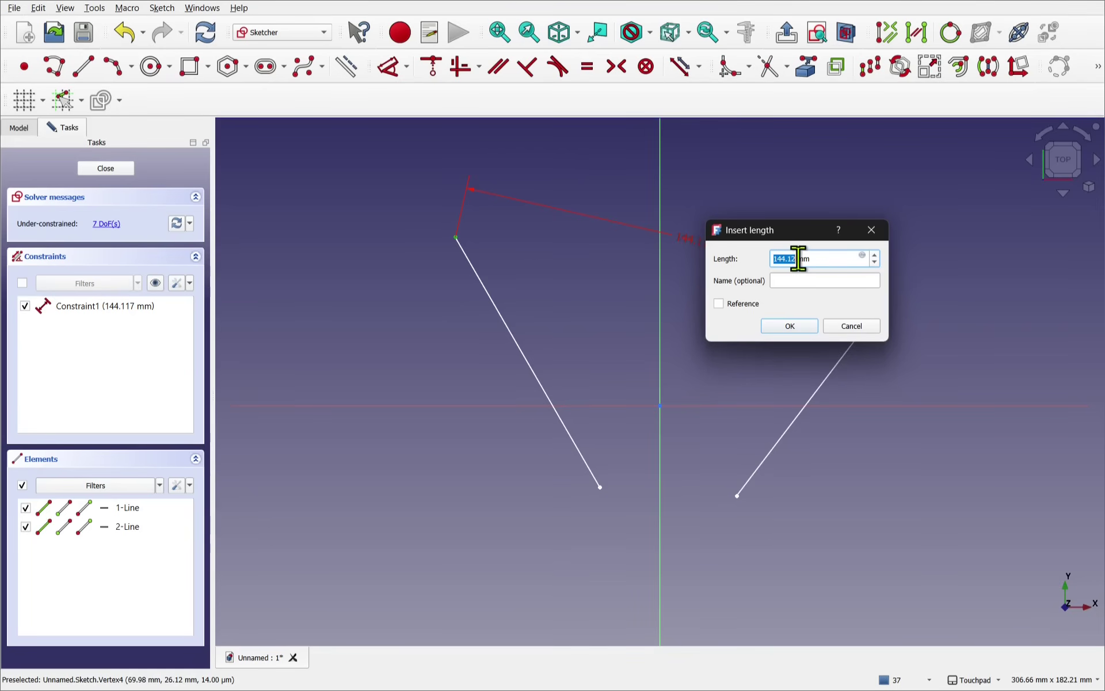
pyautogui.write('140')
pyautogui.click(792, 326)
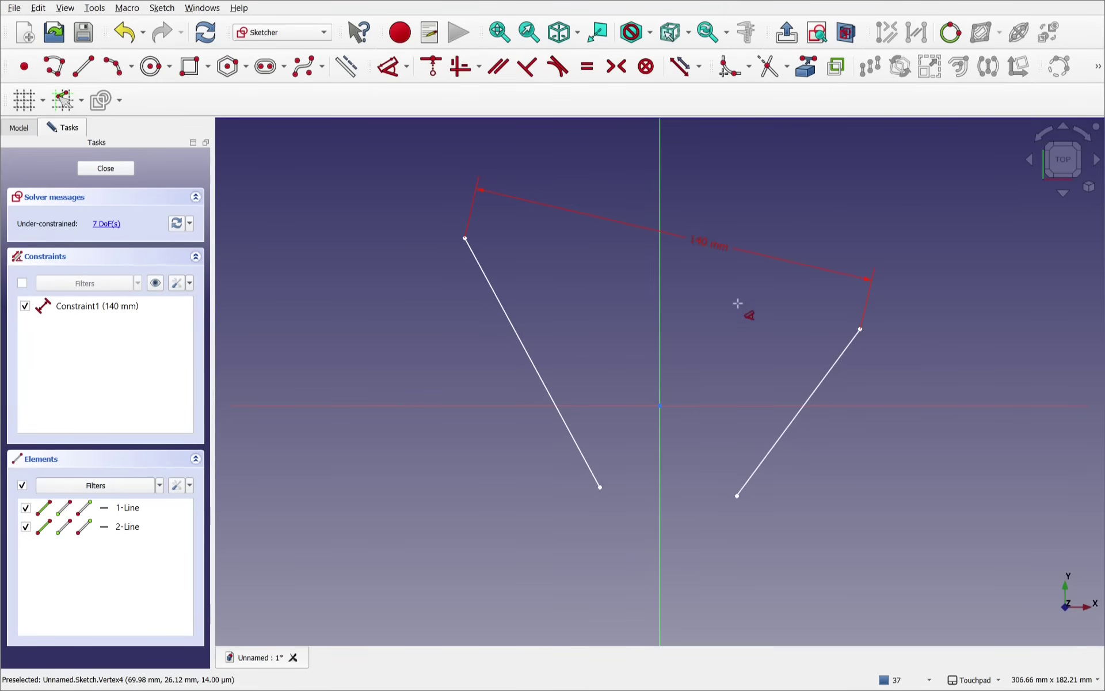
pyautogui.hotkey('ctrl', 'z')
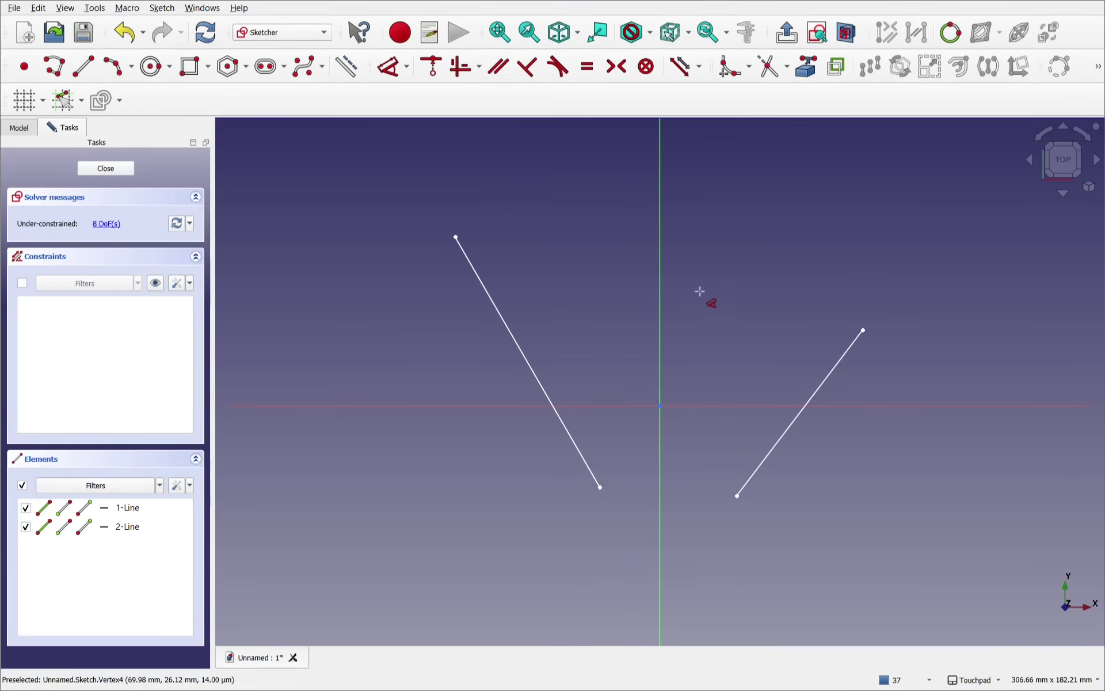
pyautogui.press('Escape')
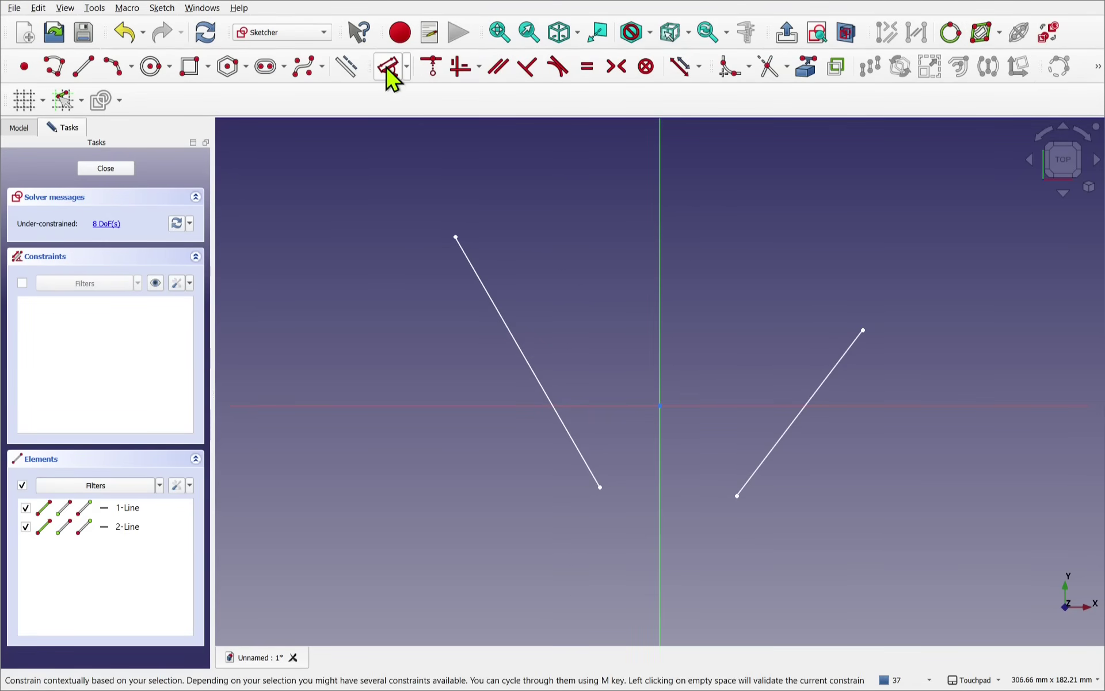
# Preselect both lines' upper endpoints, try a horizontal dimension between them, and undo it.
pyautogui.click(456, 238)
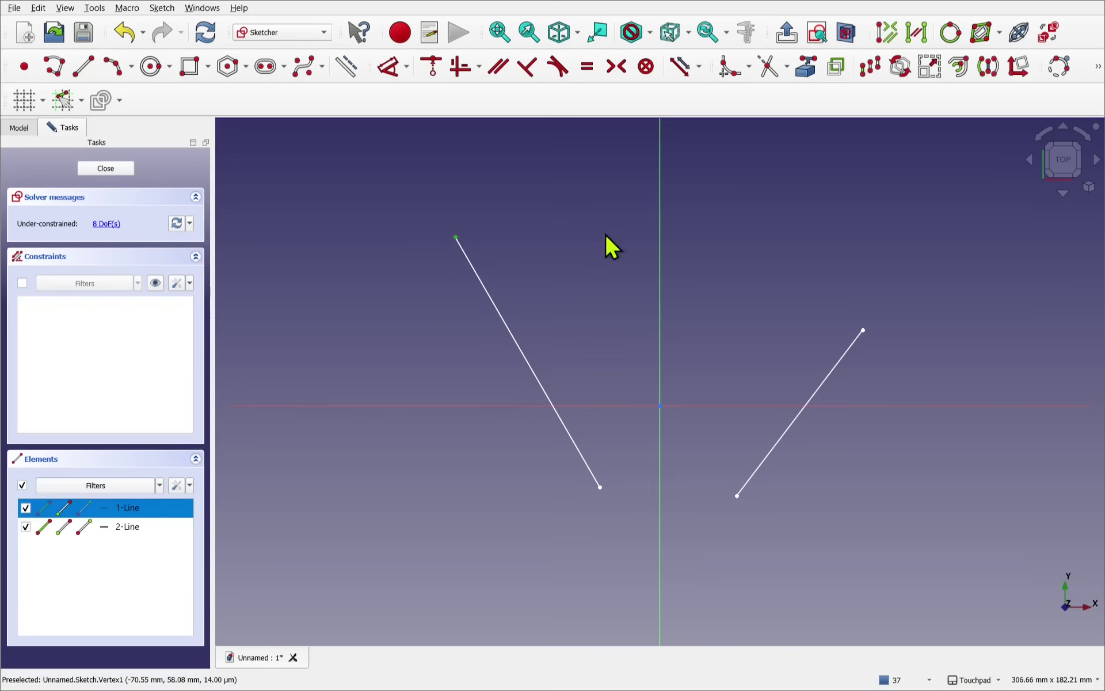
pyautogui.click(864, 330)
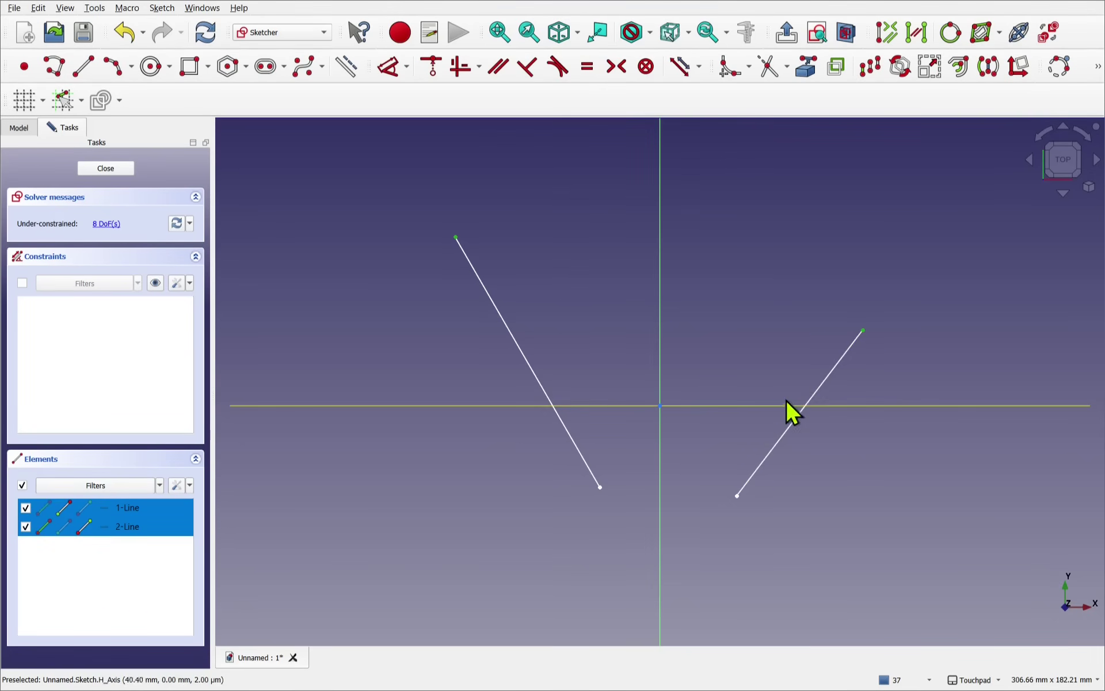
pyautogui.click(862, 330)
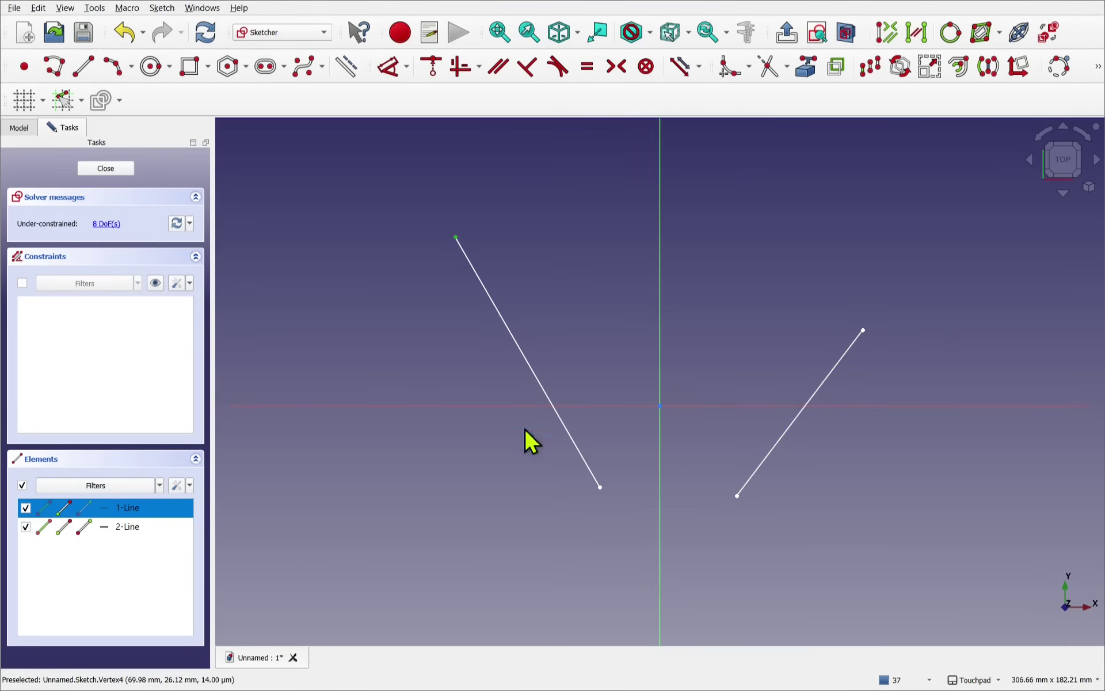
pyautogui.click(863, 330)
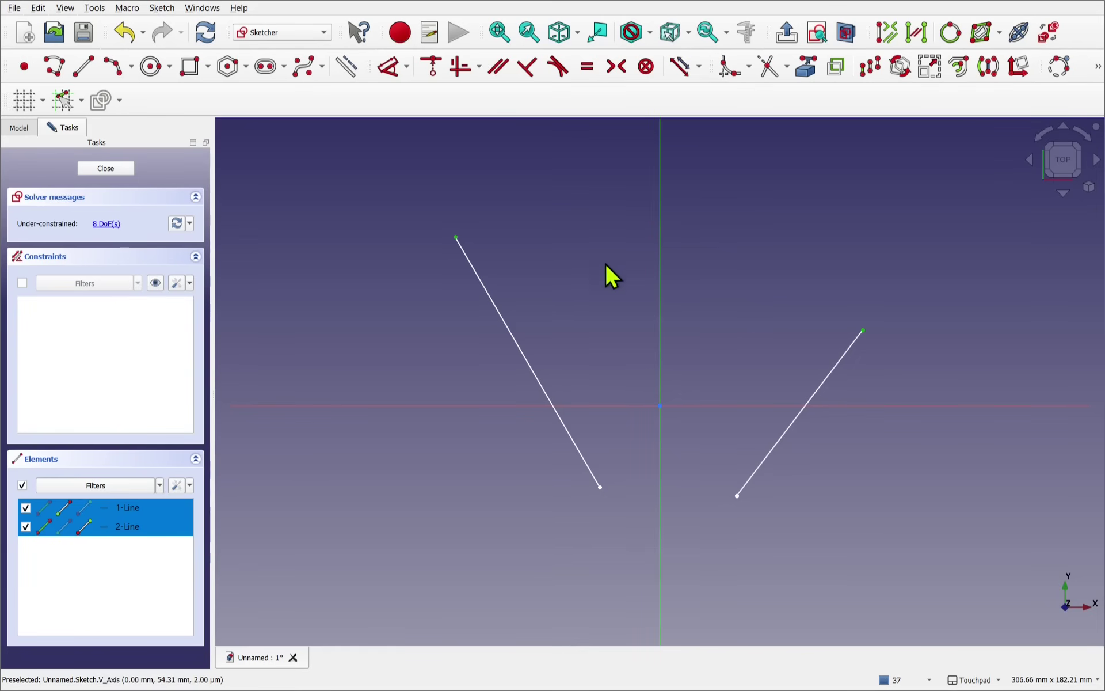
pyautogui.click(390, 67)
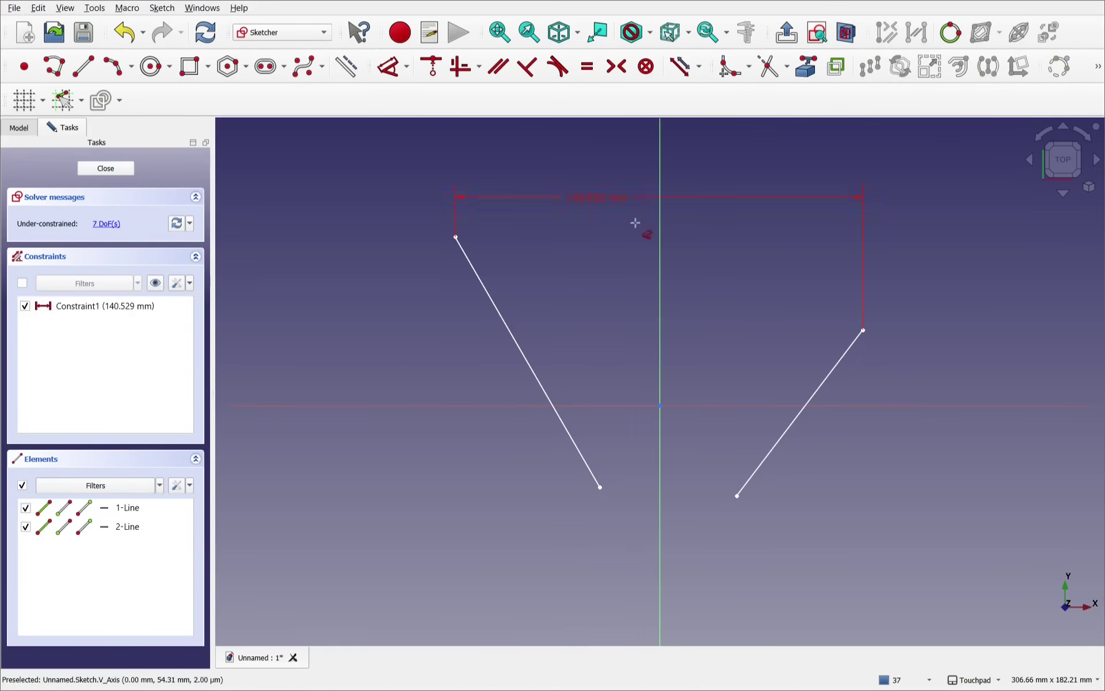
pyautogui.moveTo(647, 237); pyautogui.dragTo(712, 224)
pyautogui.hotkey('ctrl', 'z')
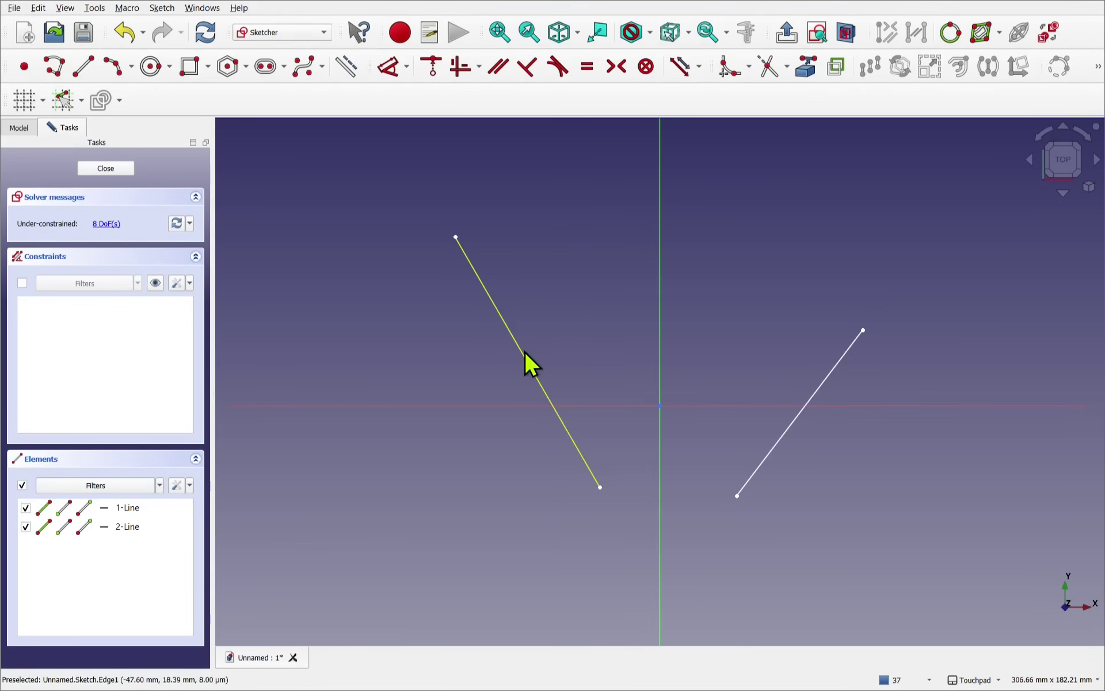
# Preselect the two slanted lines, try an angle dimension between them, and undo it.
pyautogui.click(526, 363)
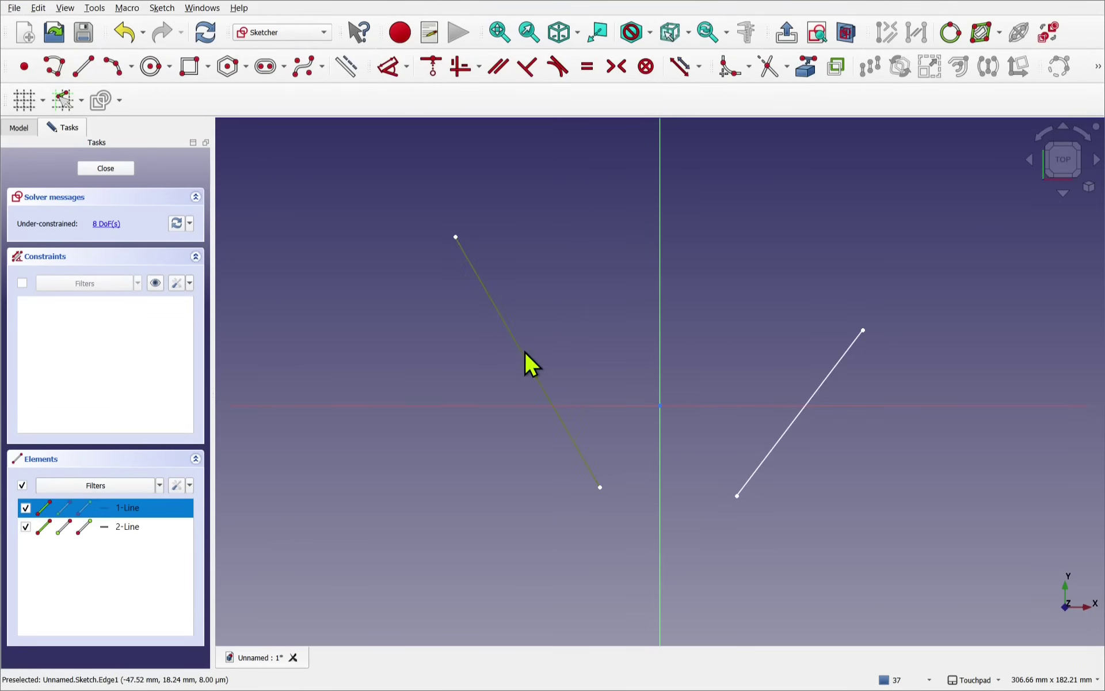
pyautogui.click(813, 401)
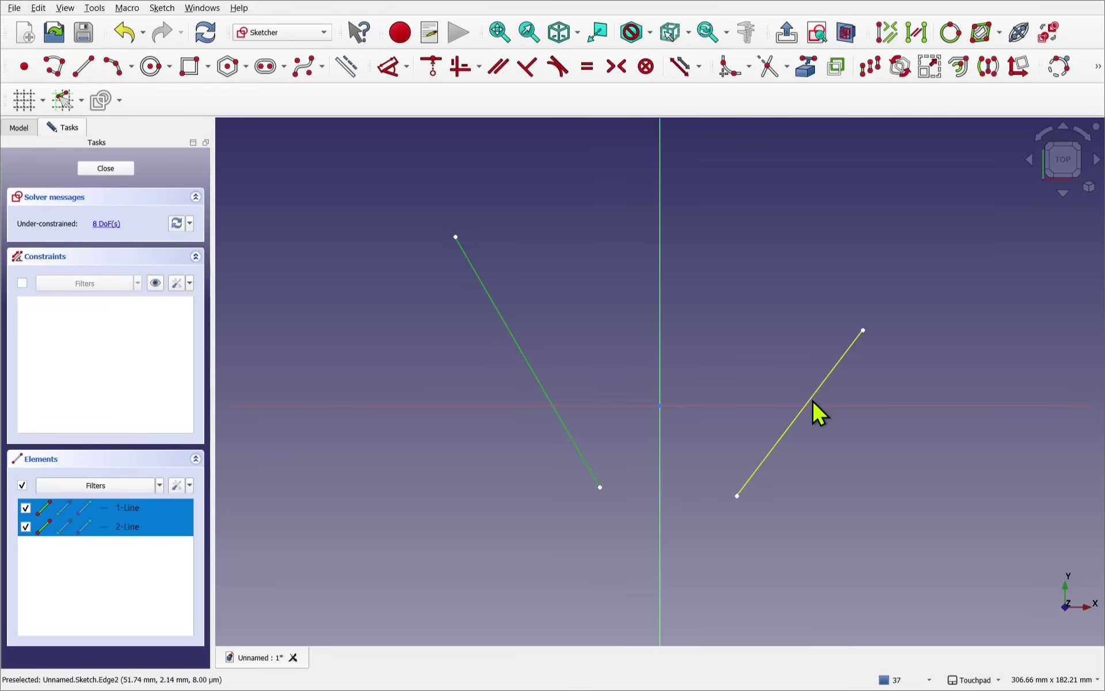
pyautogui.click(385, 70)
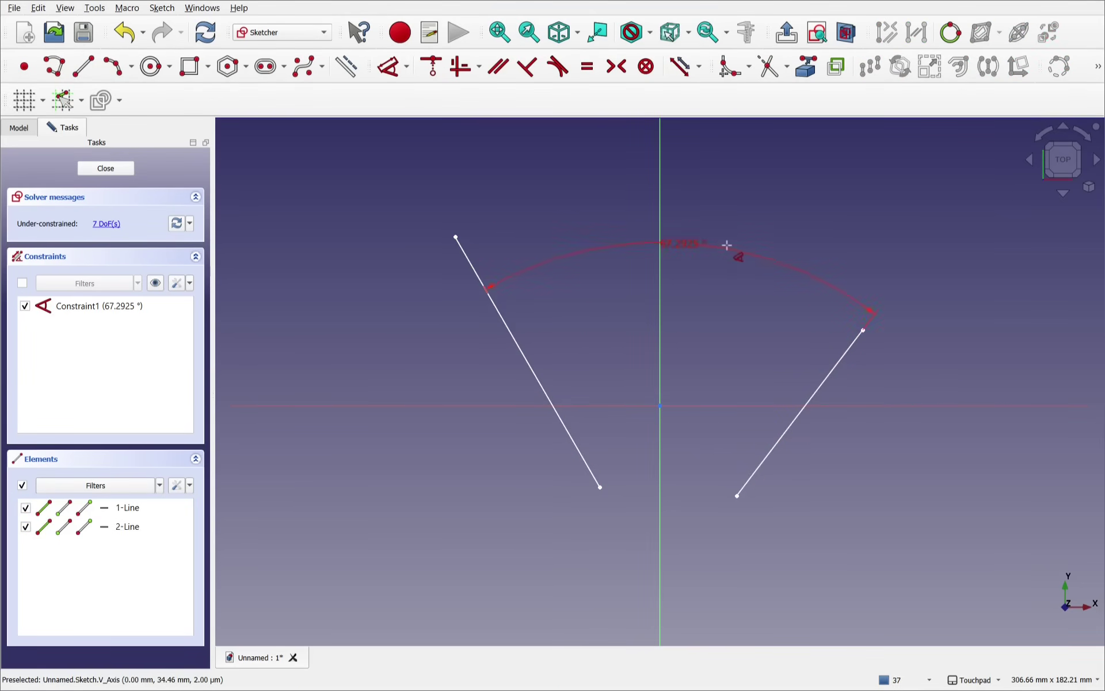
pyautogui.click(728, 248)
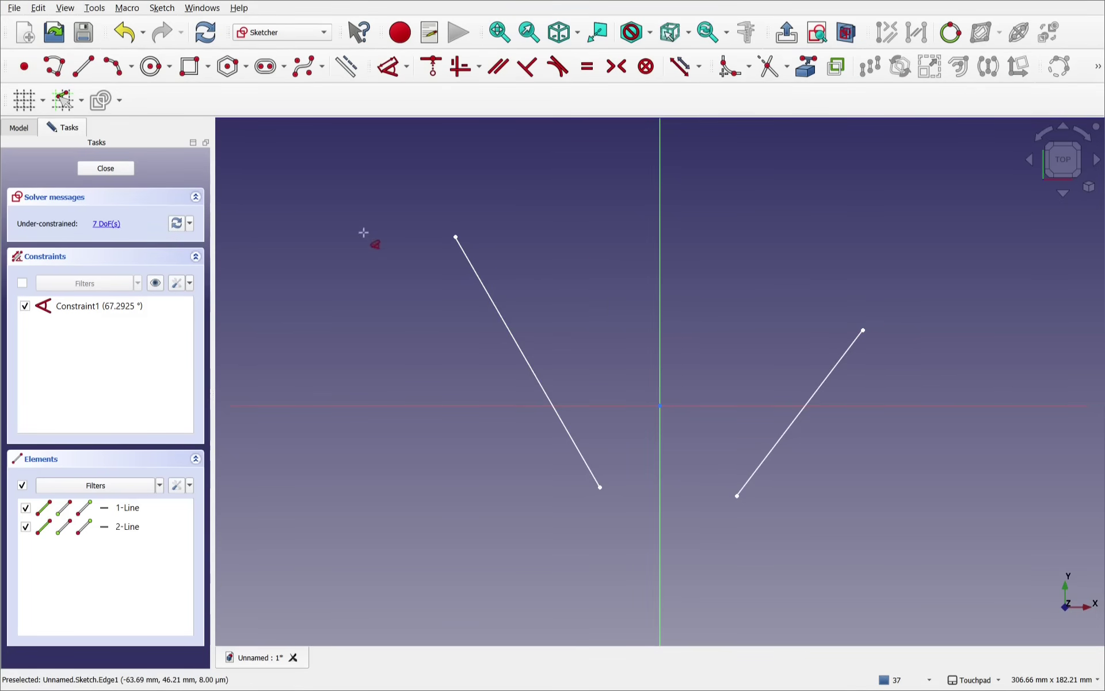
pyautogui.hotkey('ctrl', 'z')
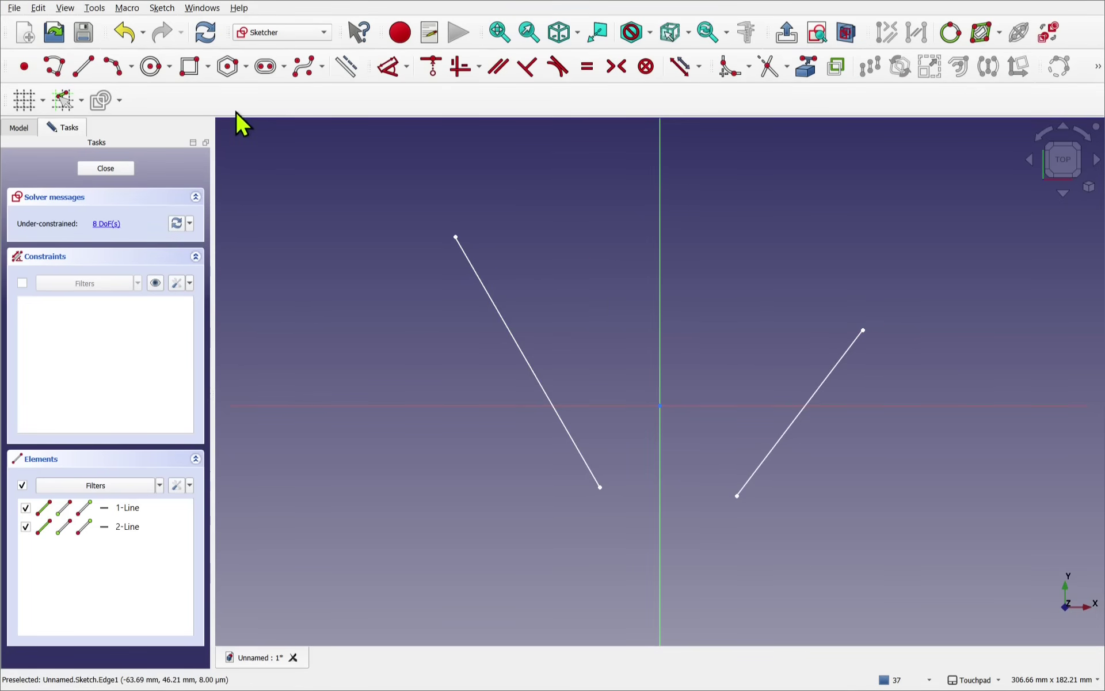
# Draw a circle about 40 mm in diameter above the shorter slanted line.
pyautogui.click(152, 67)
pyautogui.click(781, 200)
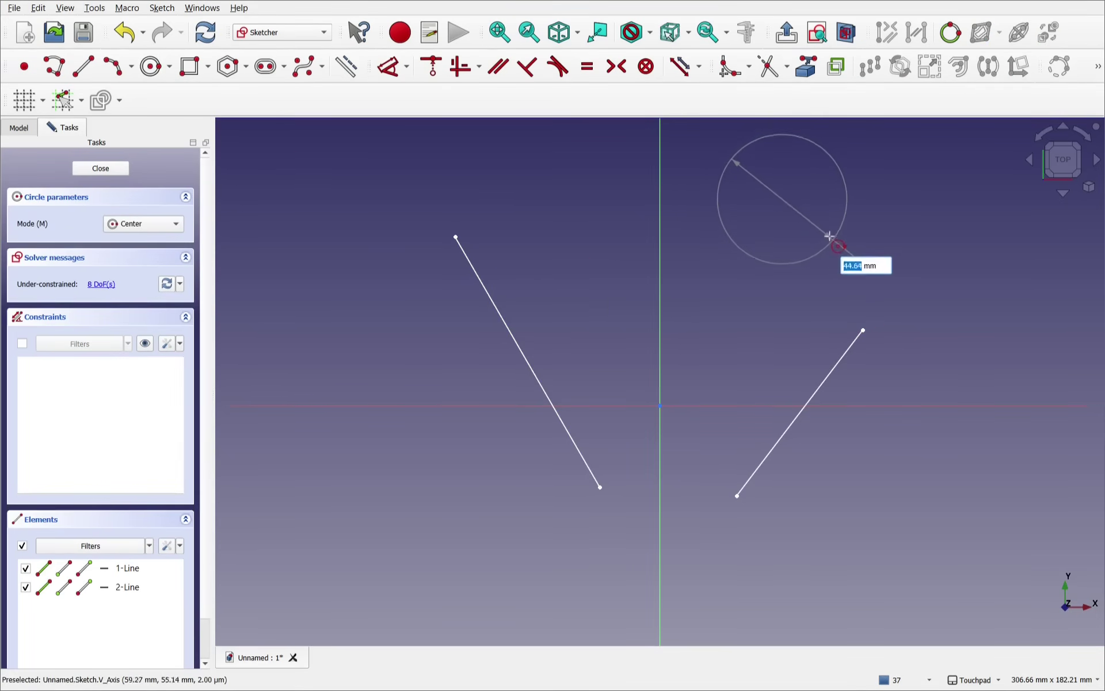
pyautogui.click(829, 236)
pyautogui.rightClick(377, 196)
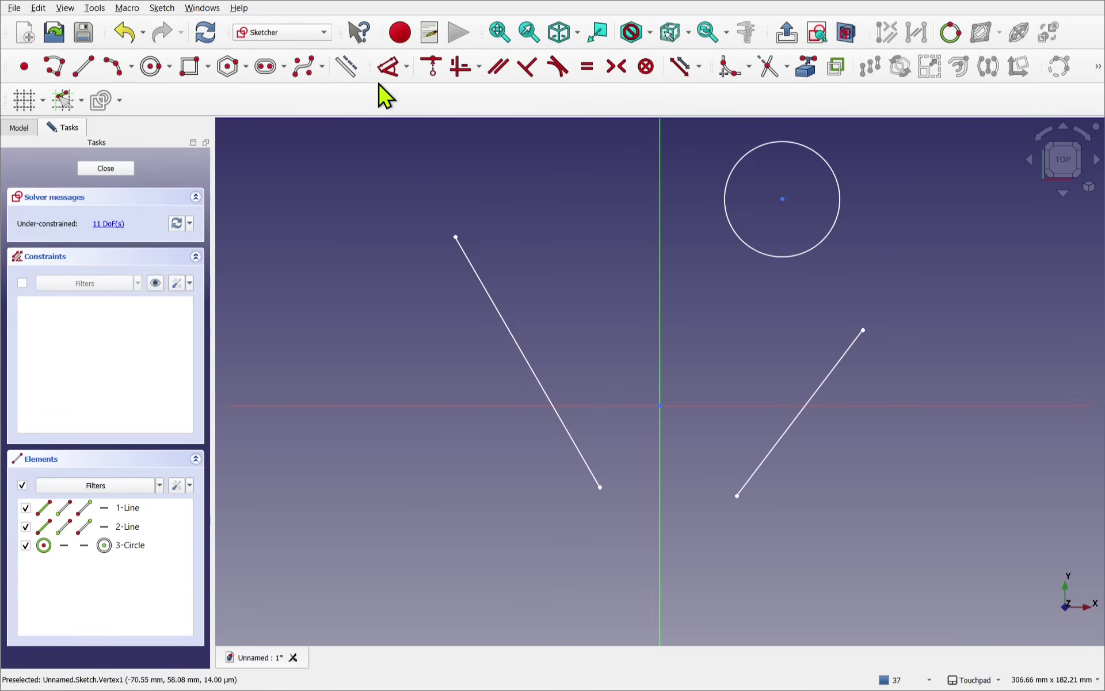
# Try a diameter dimension on the circle.
pyautogui.click(388, 67)
pyautogui.click(771, 256)
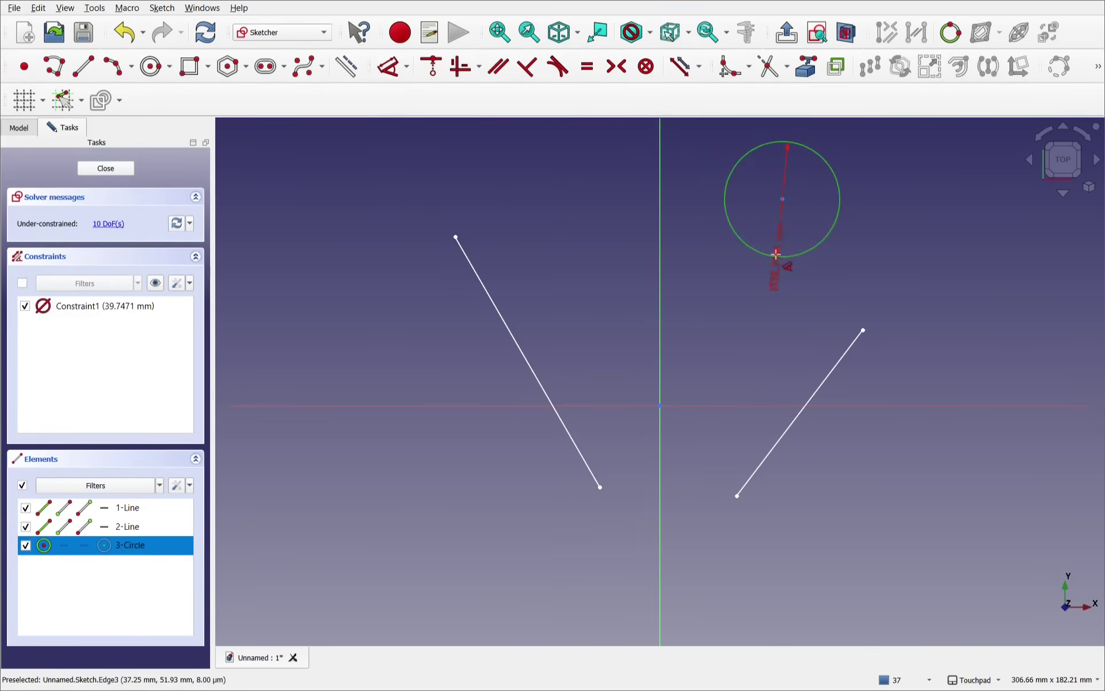
pyautogui.click(748, 305)
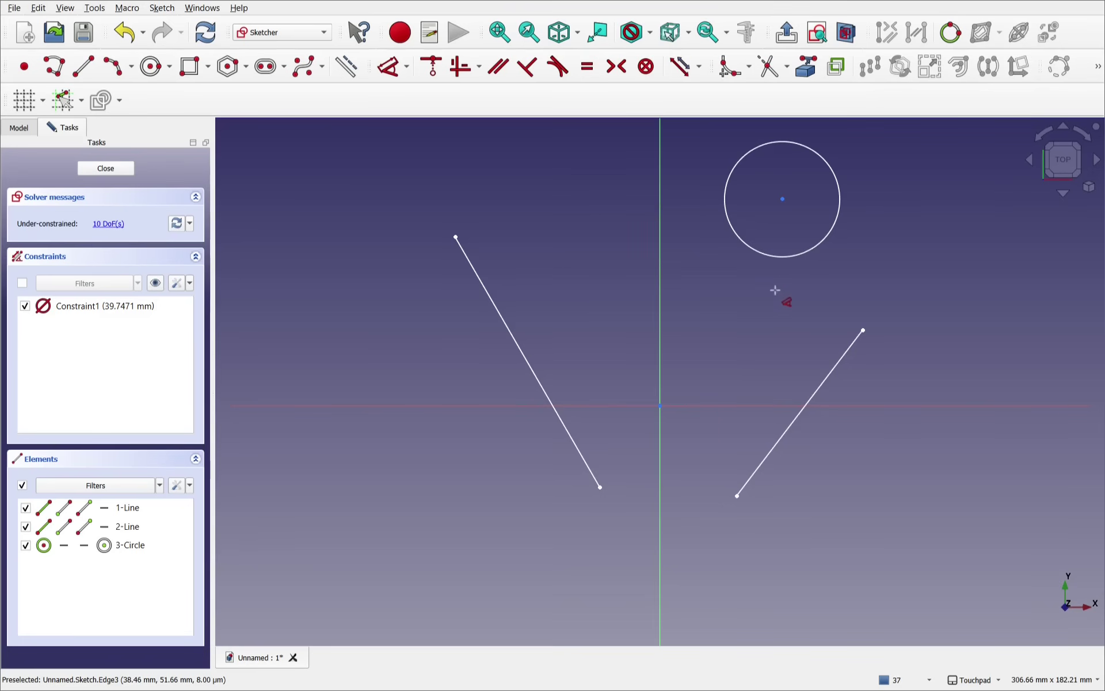
# Dimension the distance between the circle and the shorter slanted line.
pyautogui.click(785, 256)
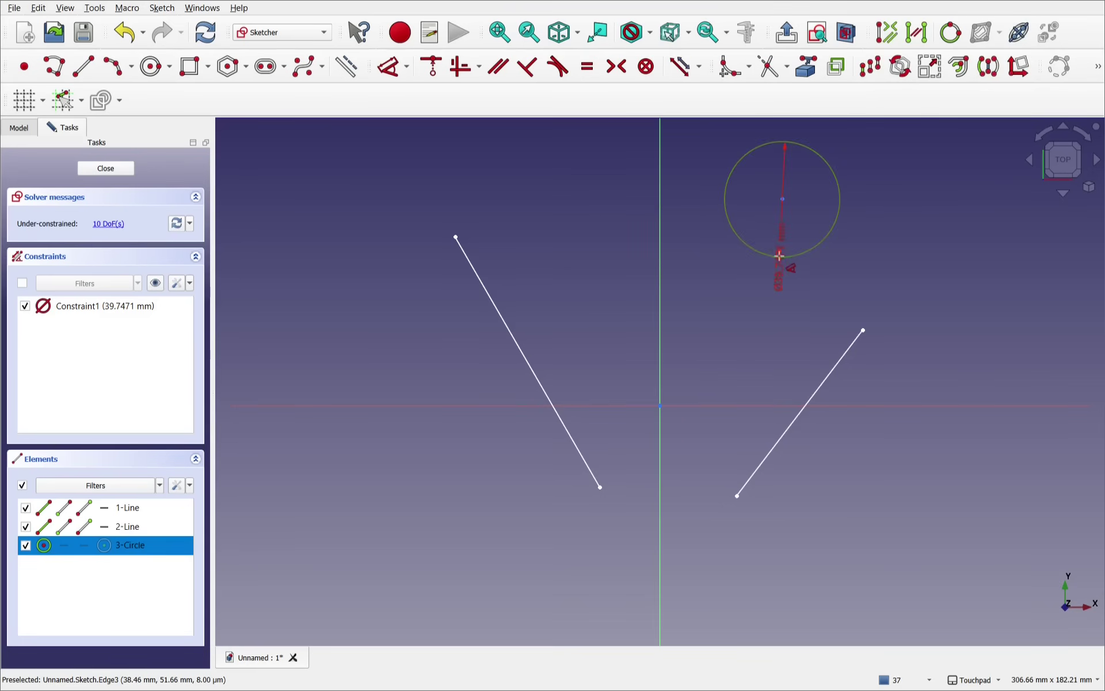
pyautogui.click(797, 417)
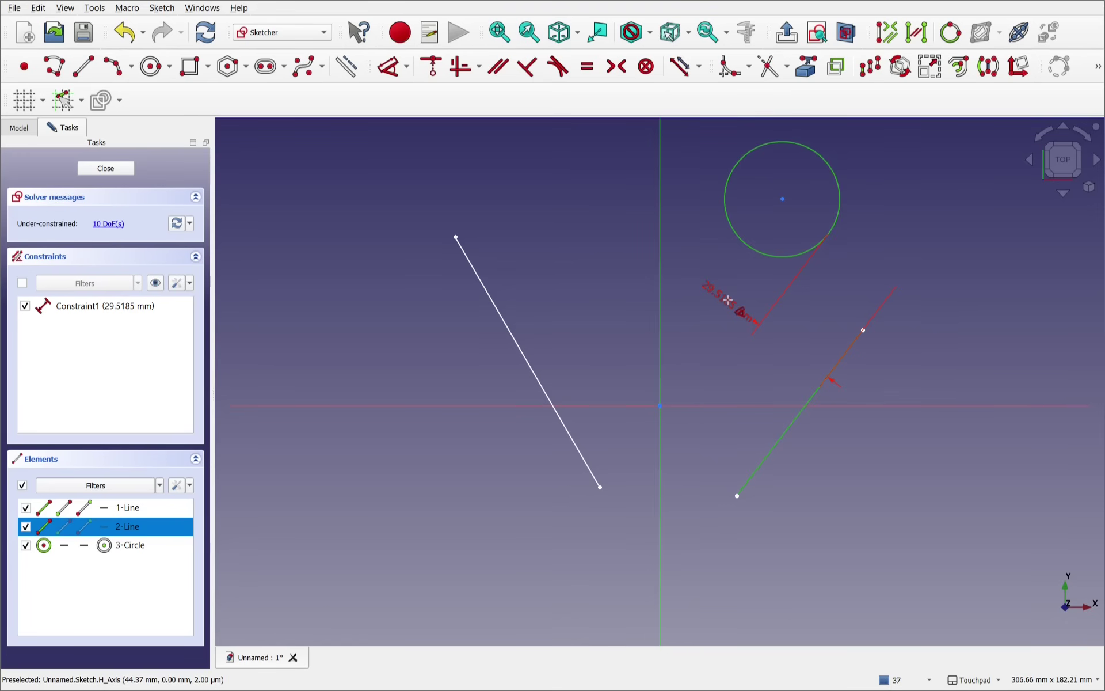
pyautogui.click(728, 301)
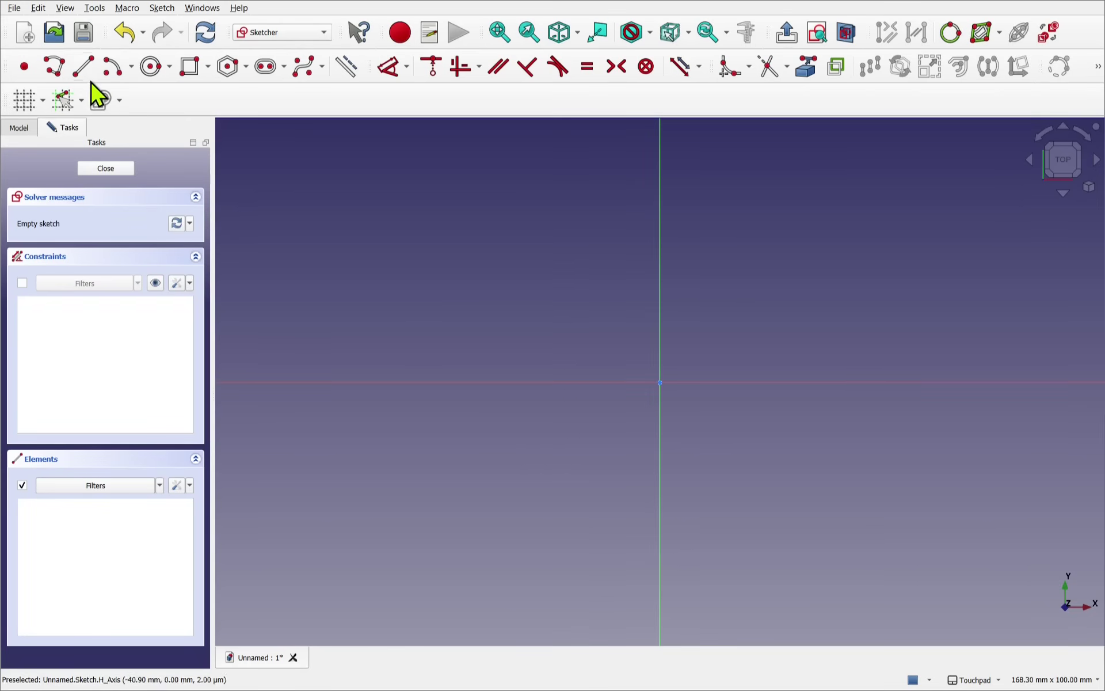
# Draw a line about 40 mm long in the empty sketch, sloping down towards the origin.
pyautogui.click(84, 68)
pyautogui.click(397, 241)
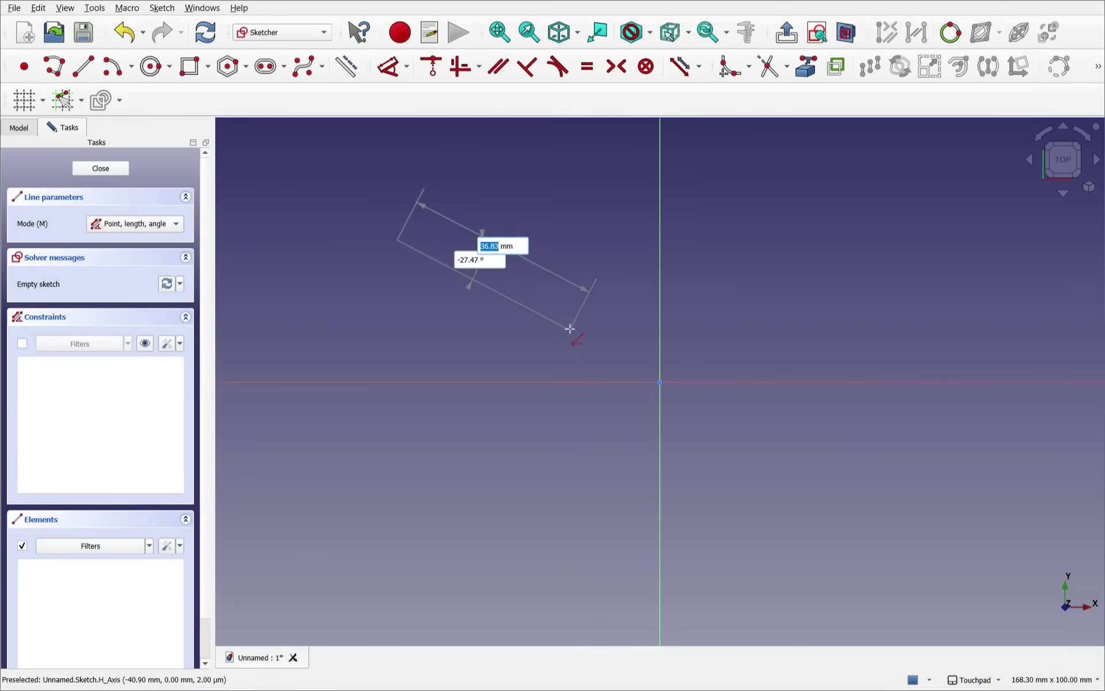
pyautogui.click(585, 338)
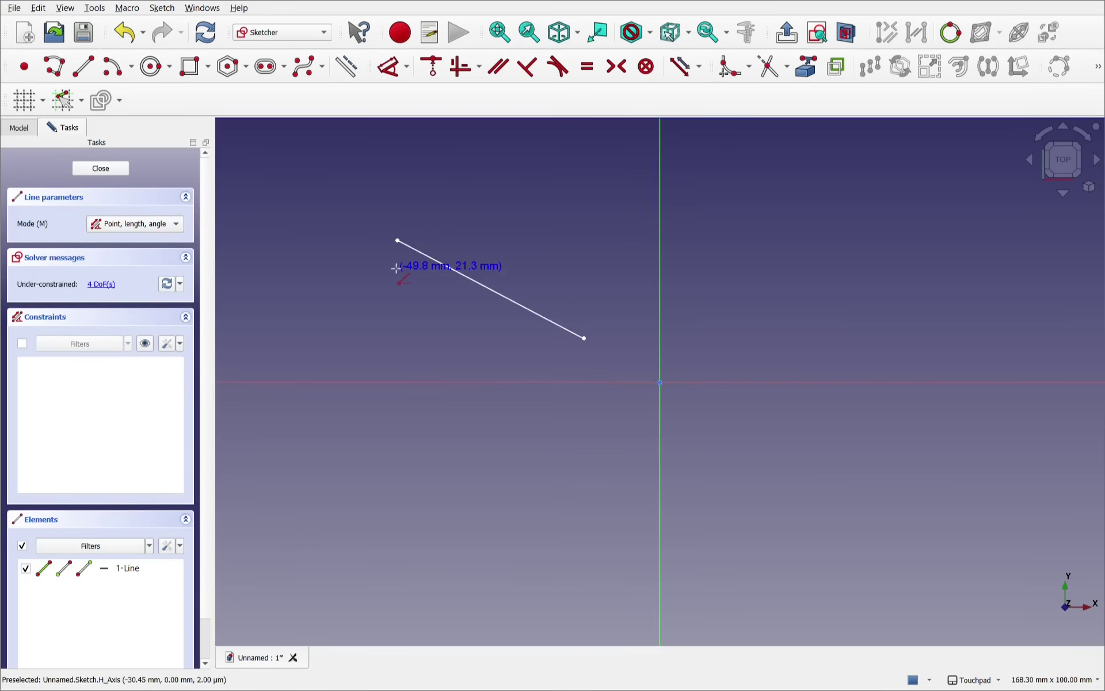
pyautogui.click(403, 199)
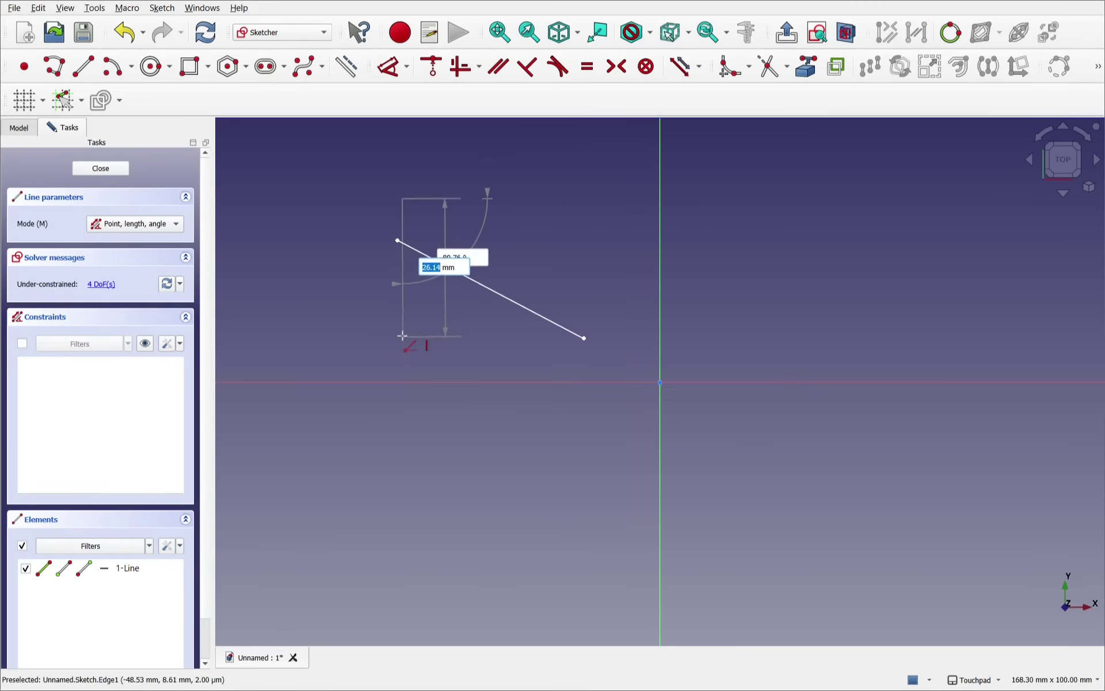
pyautogui.rightClick(596, 220)
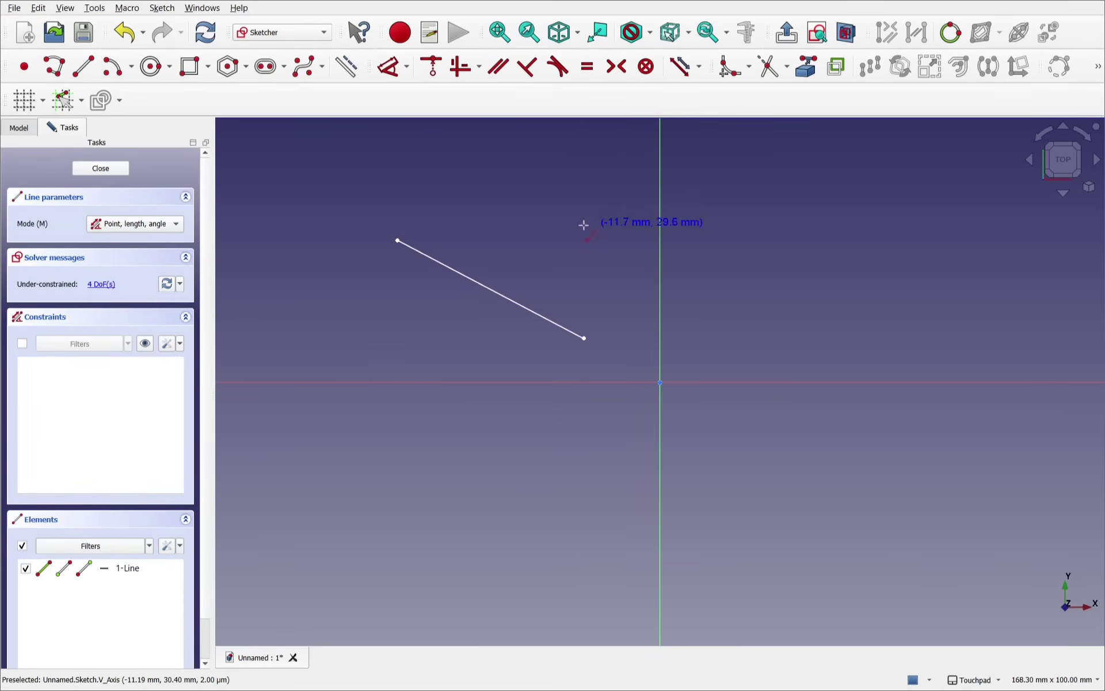
pyautogui.rightClick(344, 316)
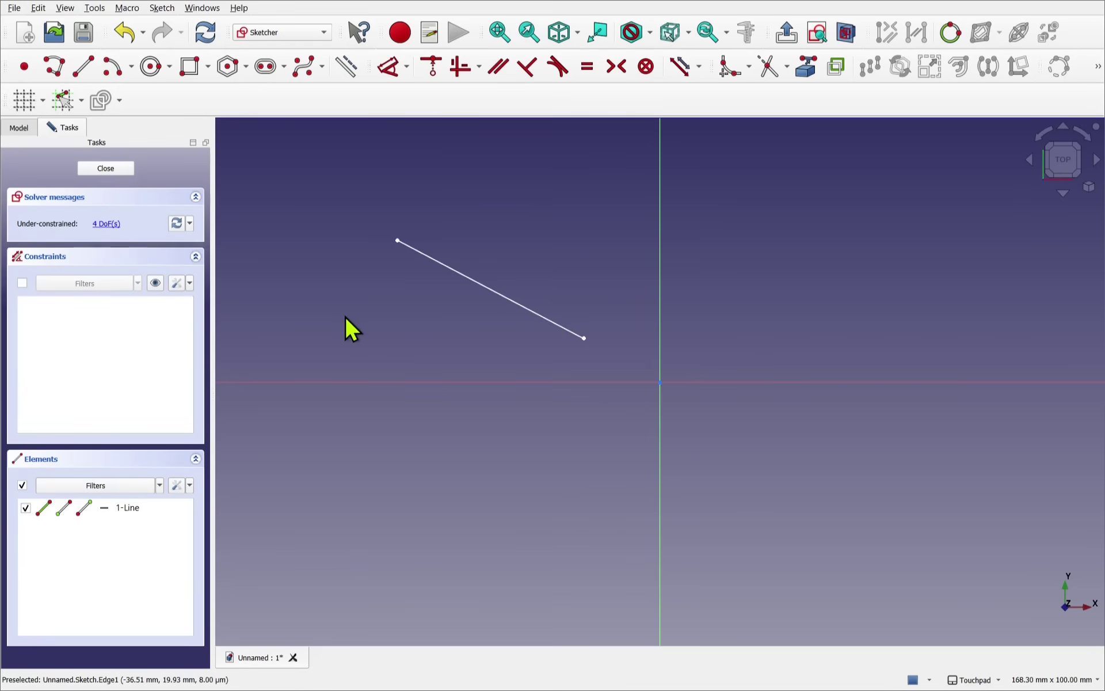
# Try the Dimension tool on the slanted line, cycling through length, horizontal, vertical and block constraints, and undo the placed horizontal constraint.
pyautogui.click(389, 69)
pyautogui.click(497, 292)
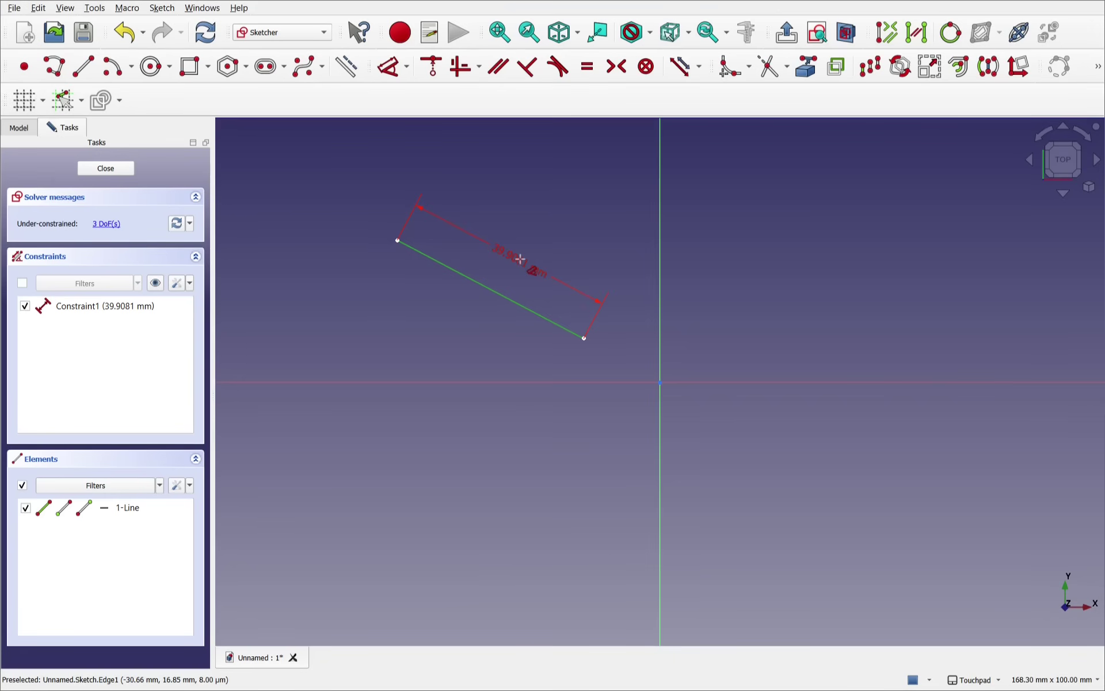
pyautogui.press('m')
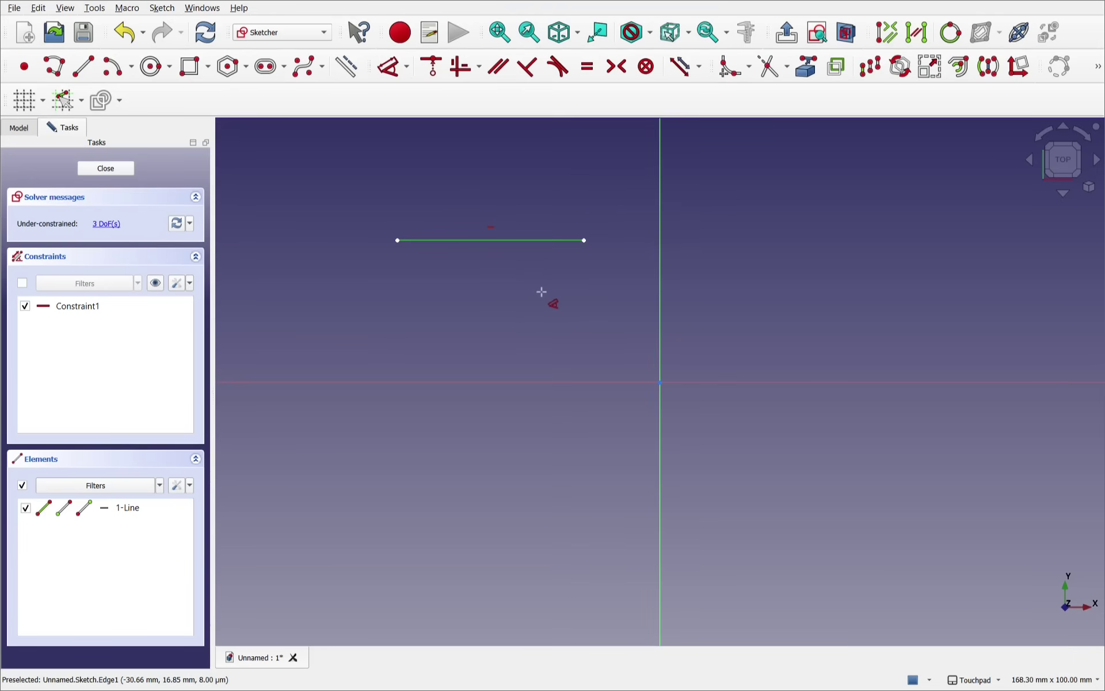
pyautogui.press('m')
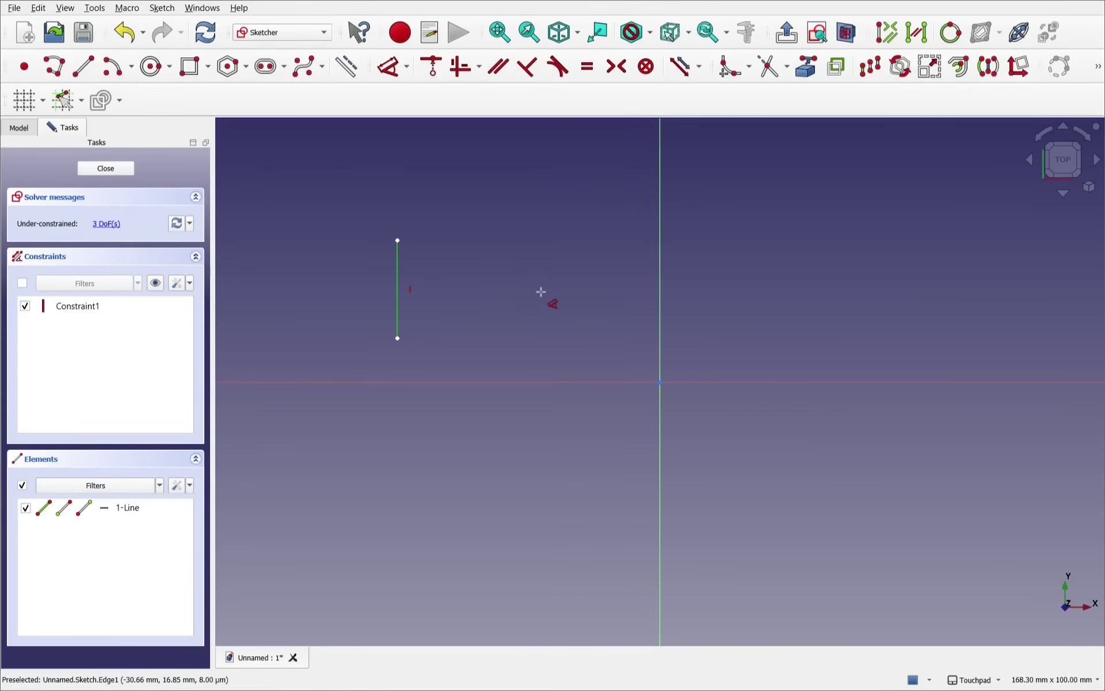
pyautogui.press('m')
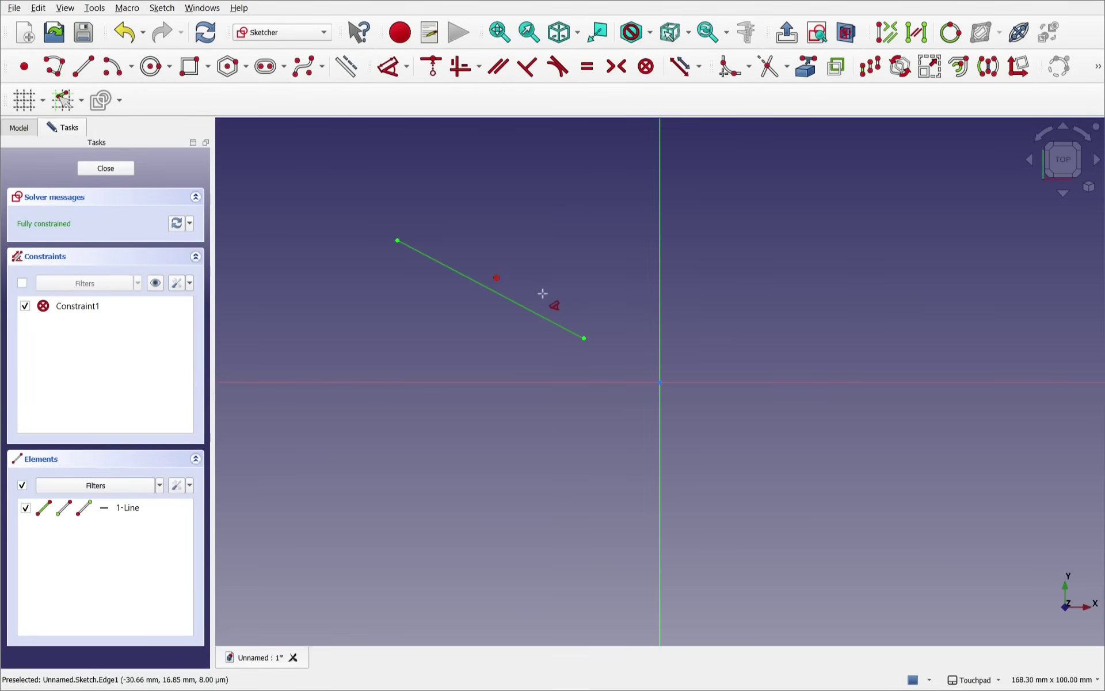
pyautogui.press('m')
pyautogui.press('m')
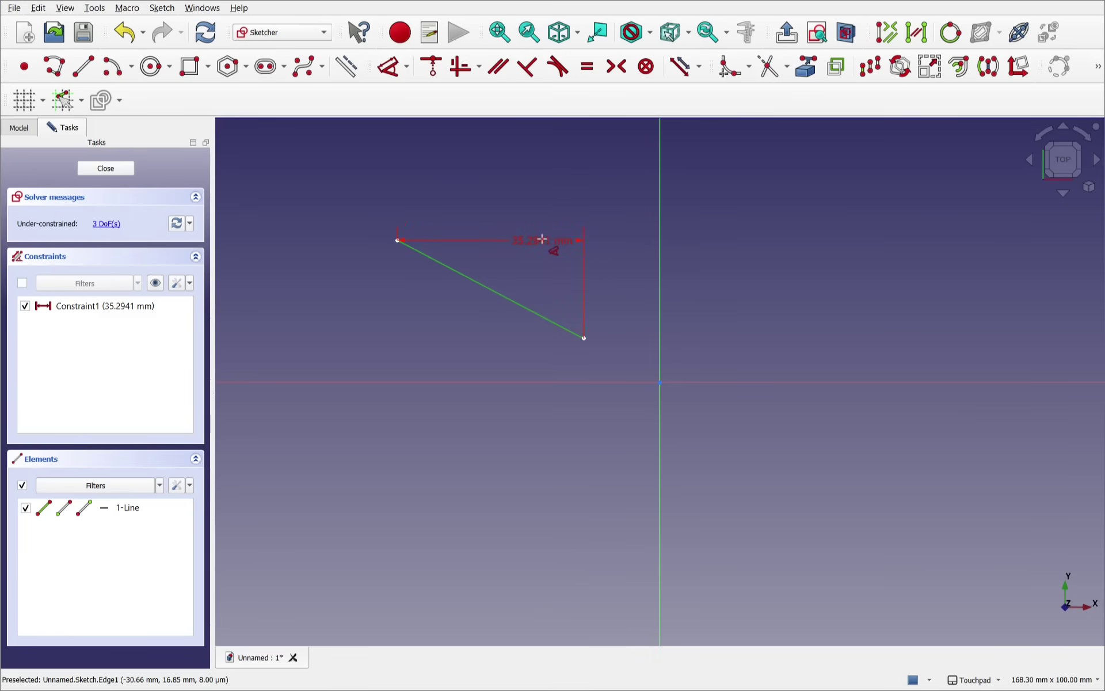
pyautogui.press('m')
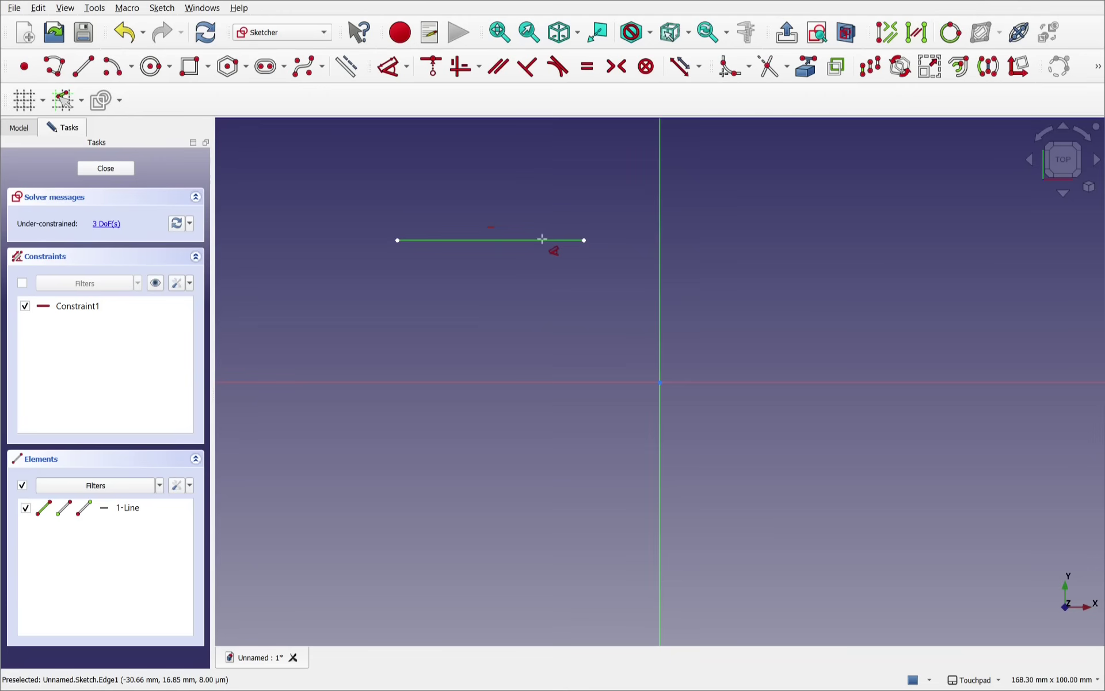
pyautogui.click(582, 287)
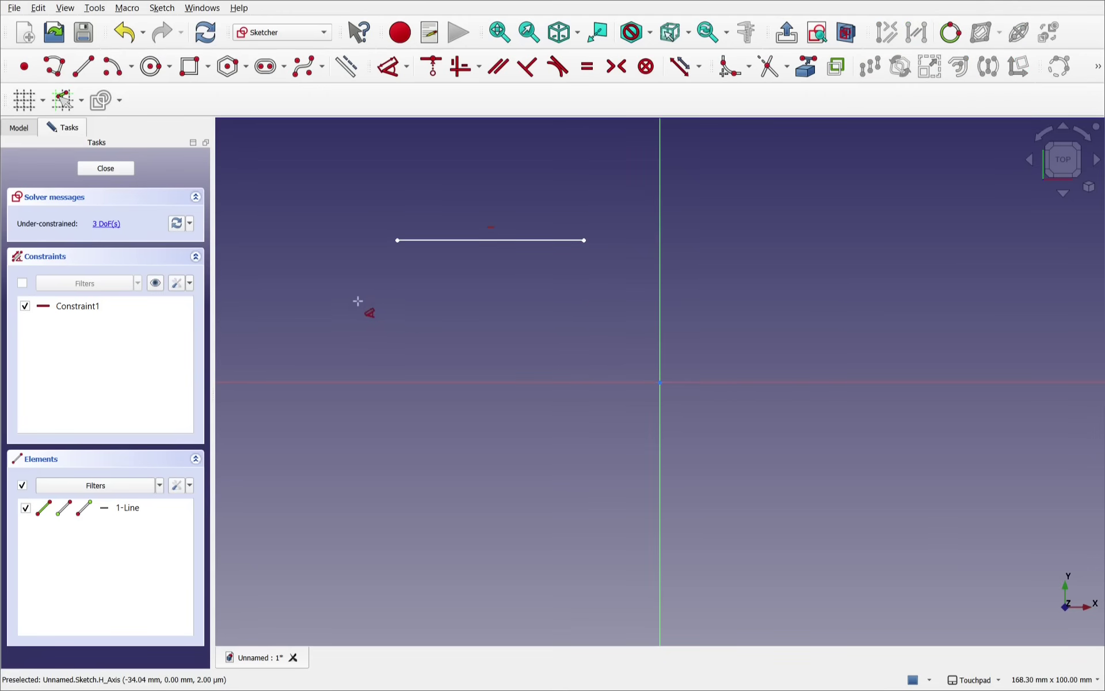
pyautogui.hotkey('ctrl', 'z')
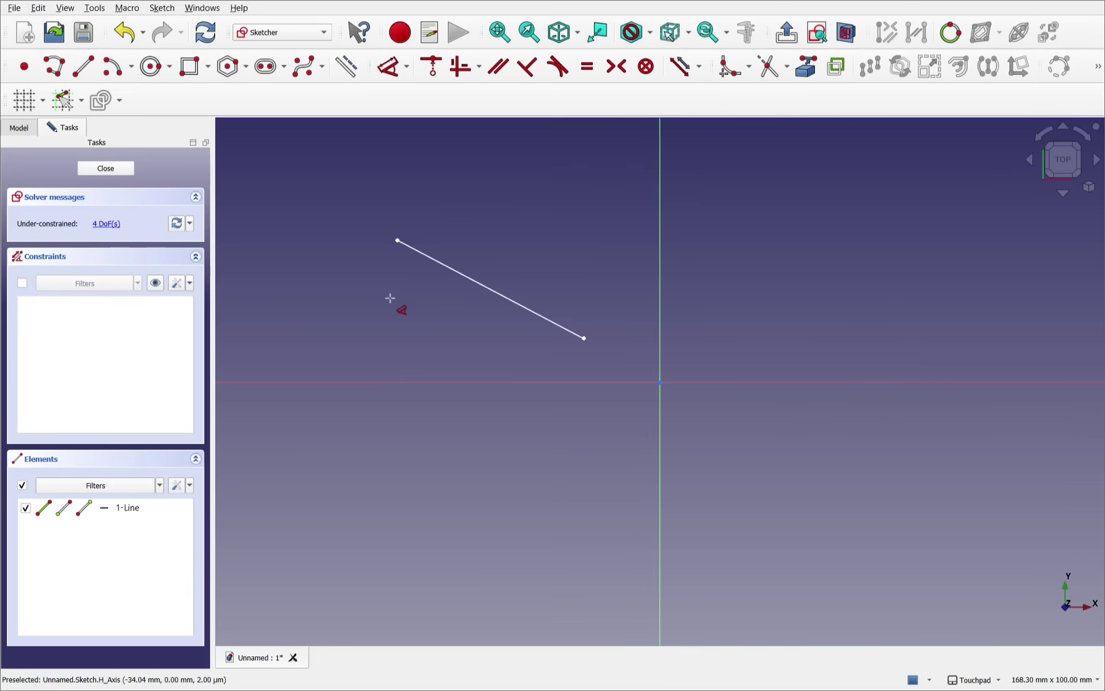
# Try a vertical constraint and a horizontal distance dimension on the slanted line with the Dimension tool.
pyautogui.click(513, 308)
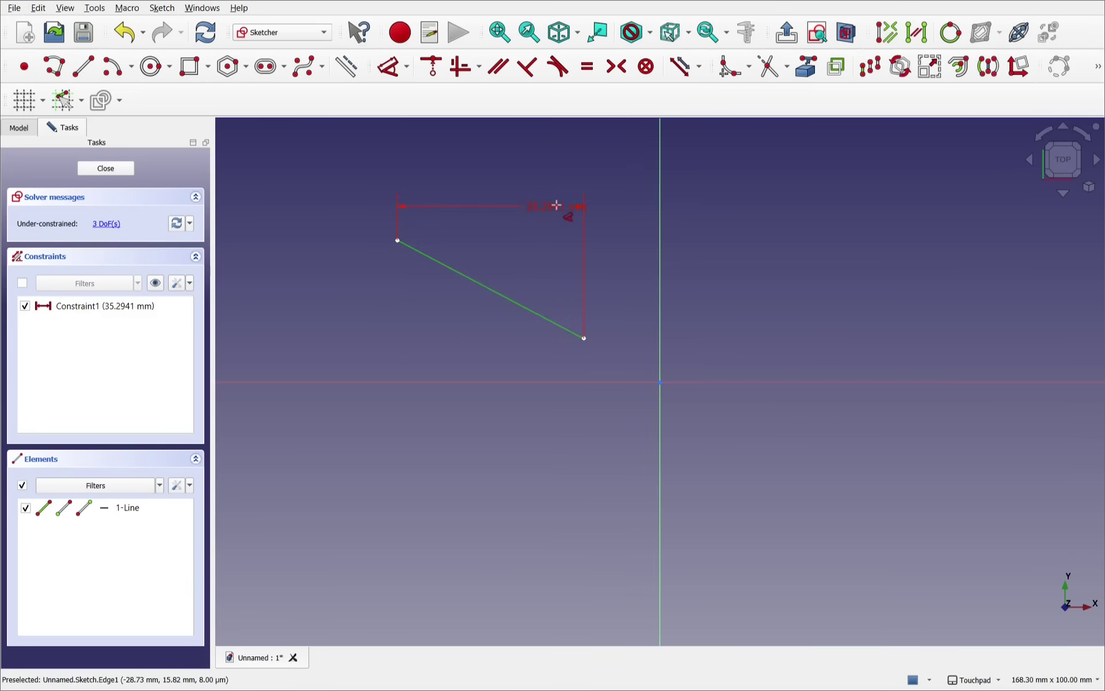
pyautogui.press('h')
pyautogui.press('v')
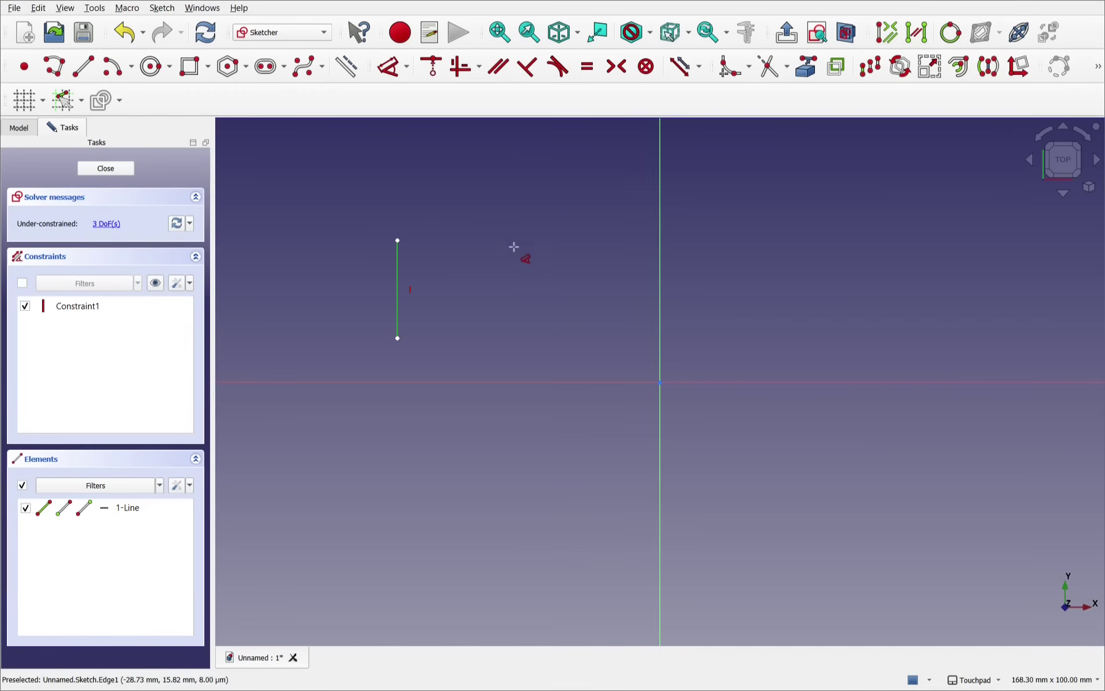
pyautogui.hotkey('ctrl', 'z')
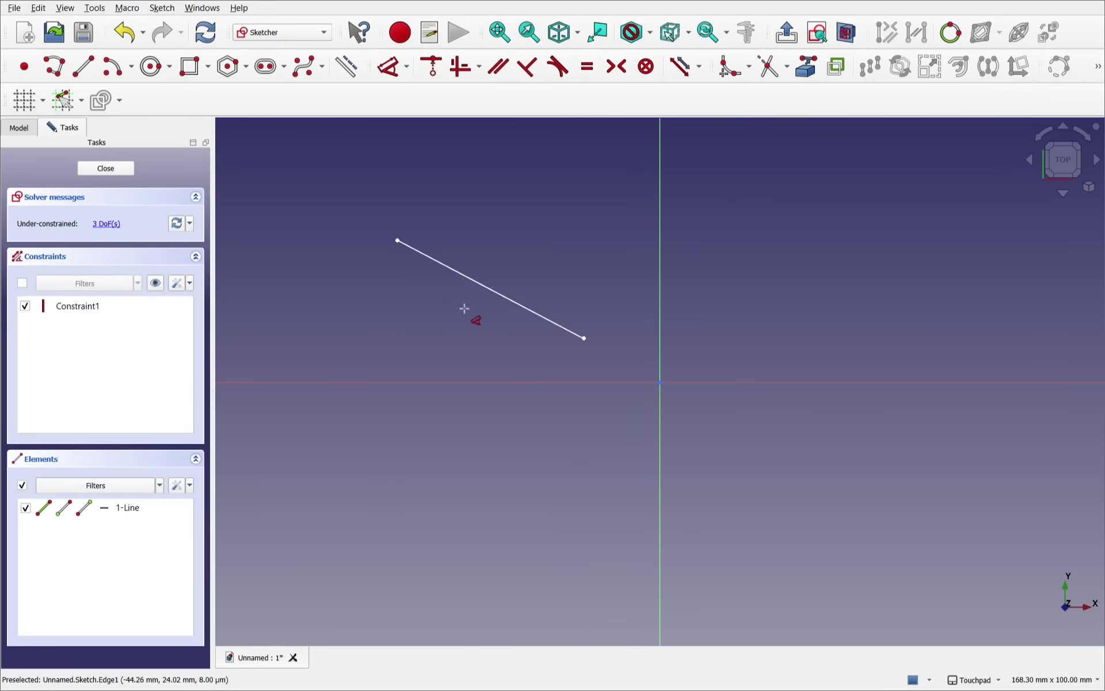
pyautogui.click(495, 296)
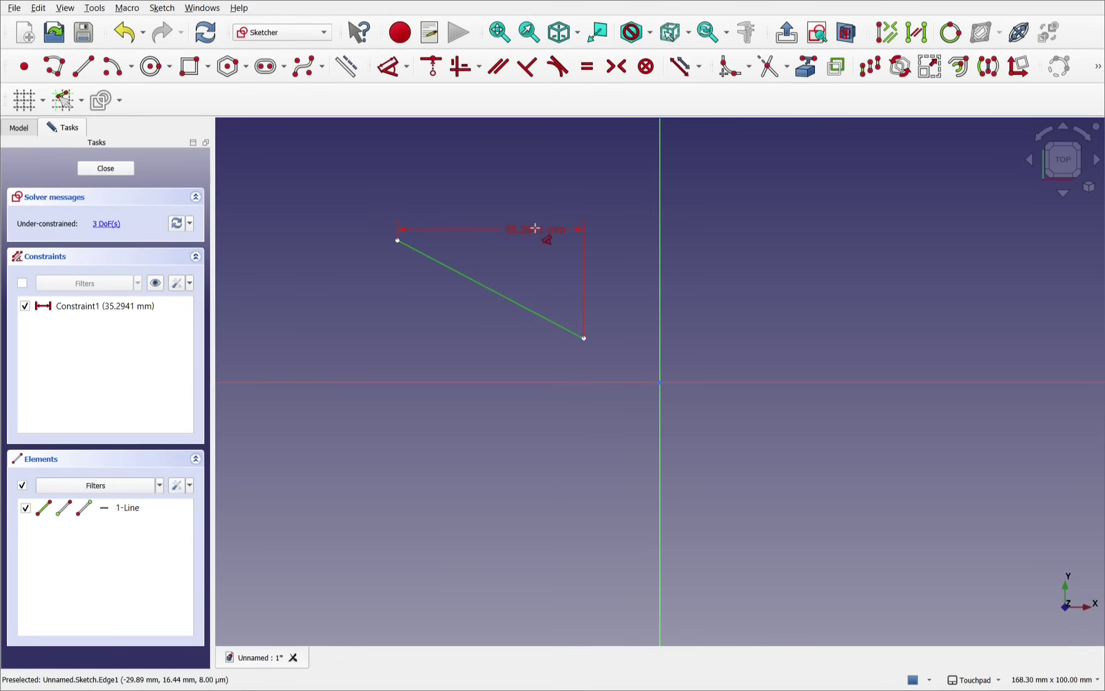
pyautogui.press('Escape')
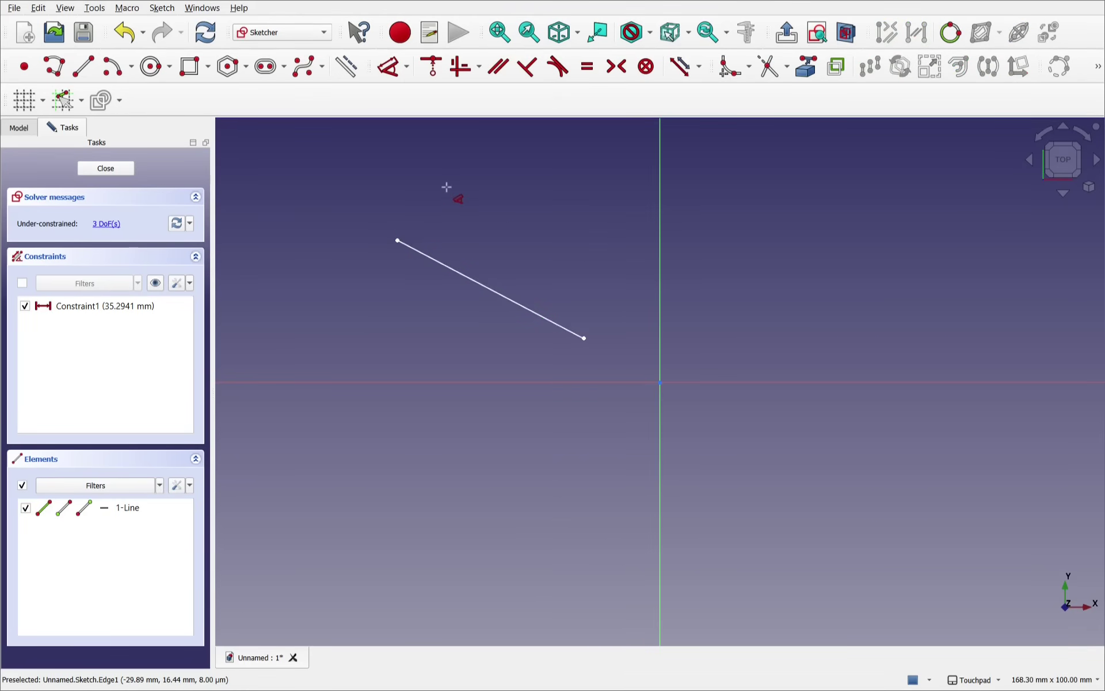
# Dimension the slanted line's upper endpoint from the origin, setting the vertical distance to 25 mm and the horizontal distance to 40 mm.
pyautogui.click(398, 239)
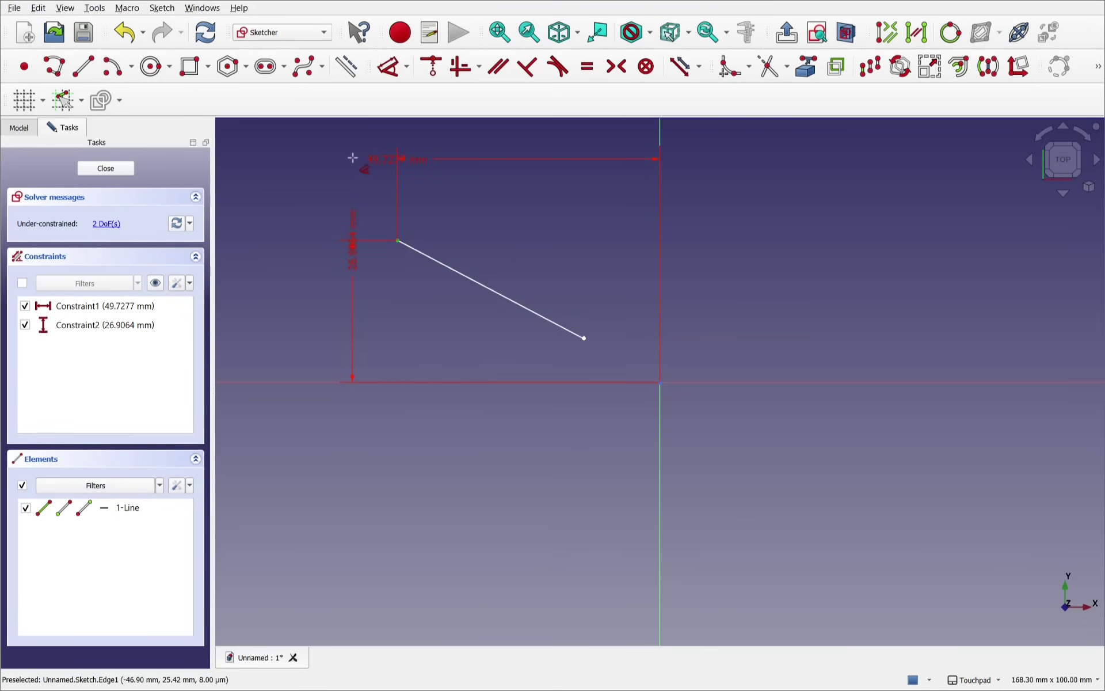
pyautogui.click(349, 158)
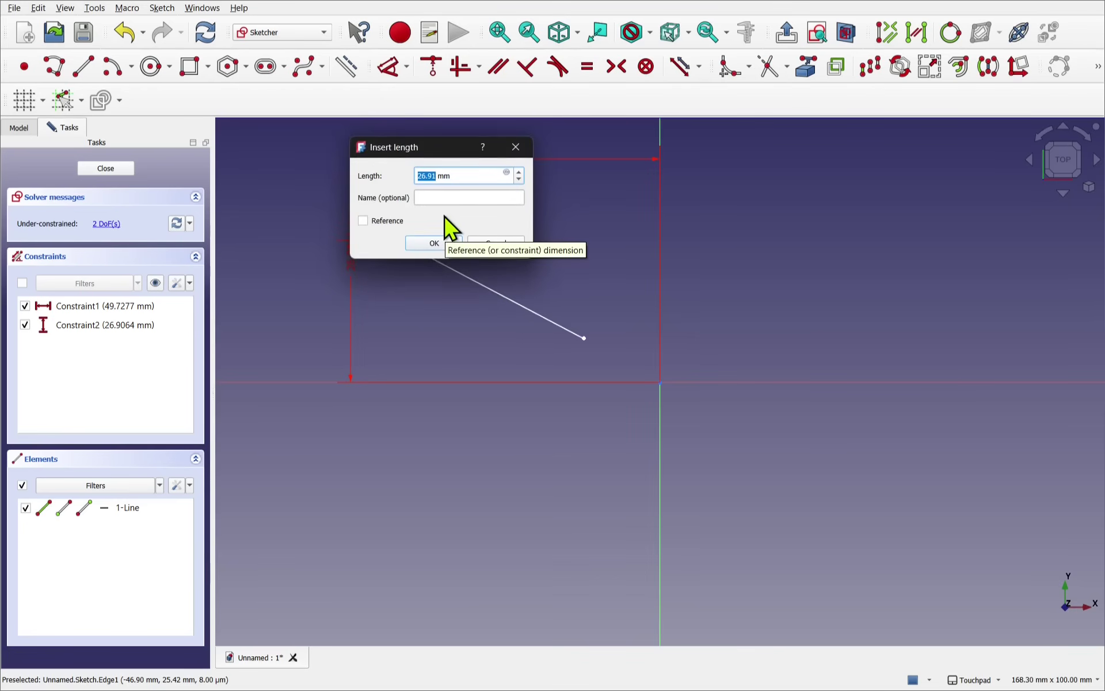
pyautogui.write('25')
pyautogui.press('Return')
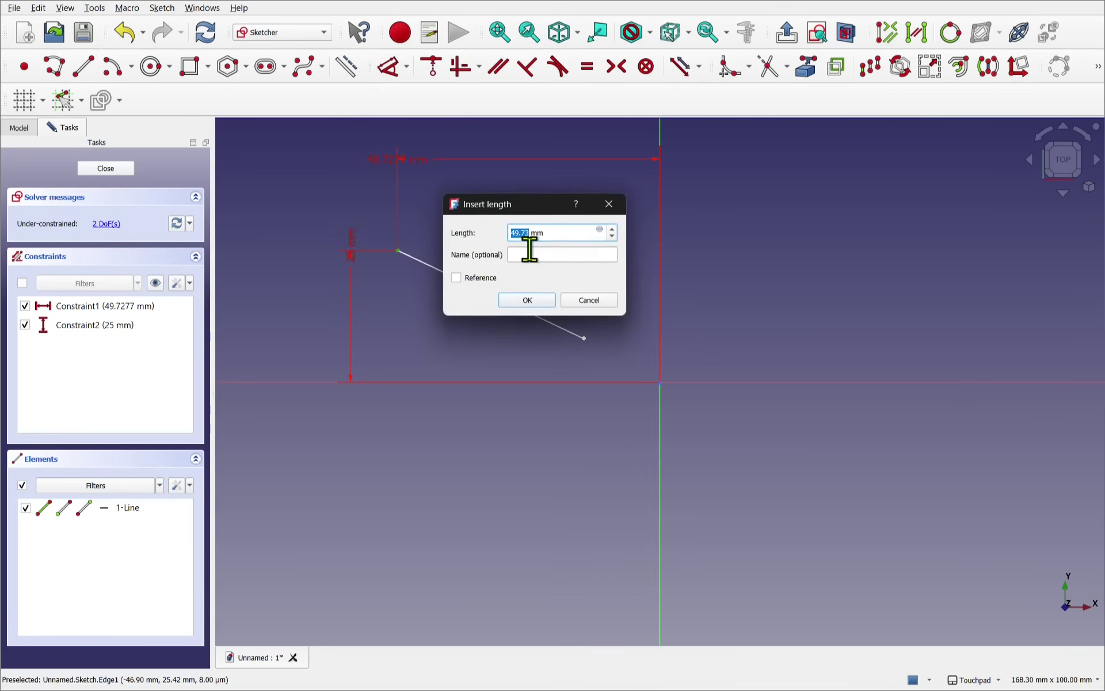
pyautogui.write('4')
pyautogui.write('0')
pyautogui.press('Return')
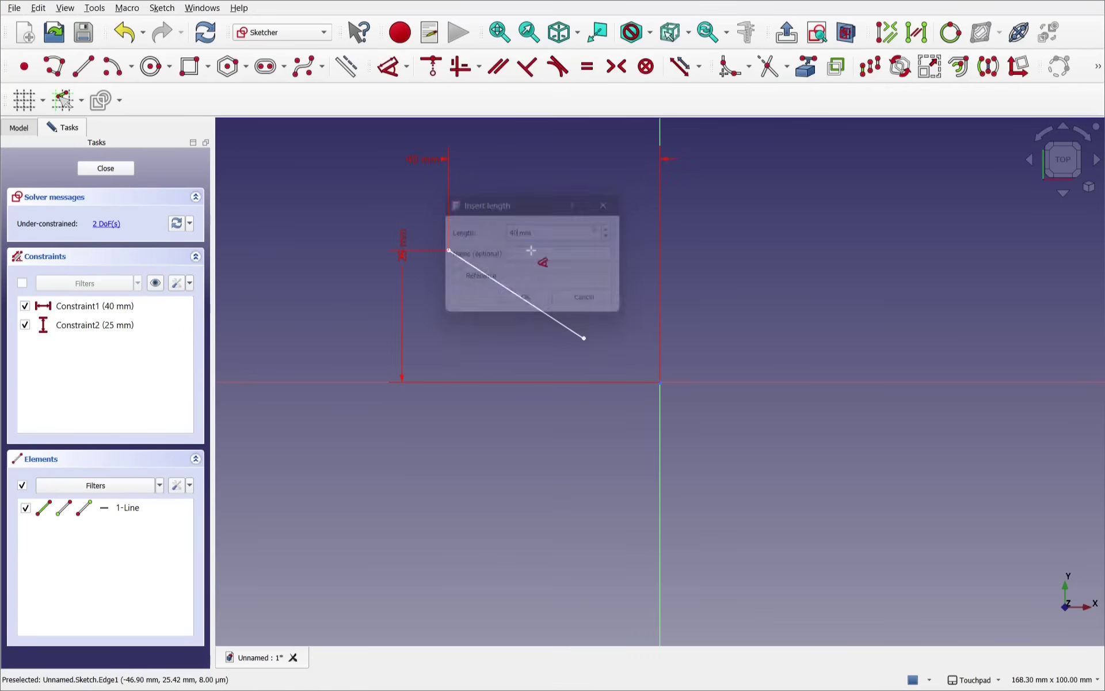
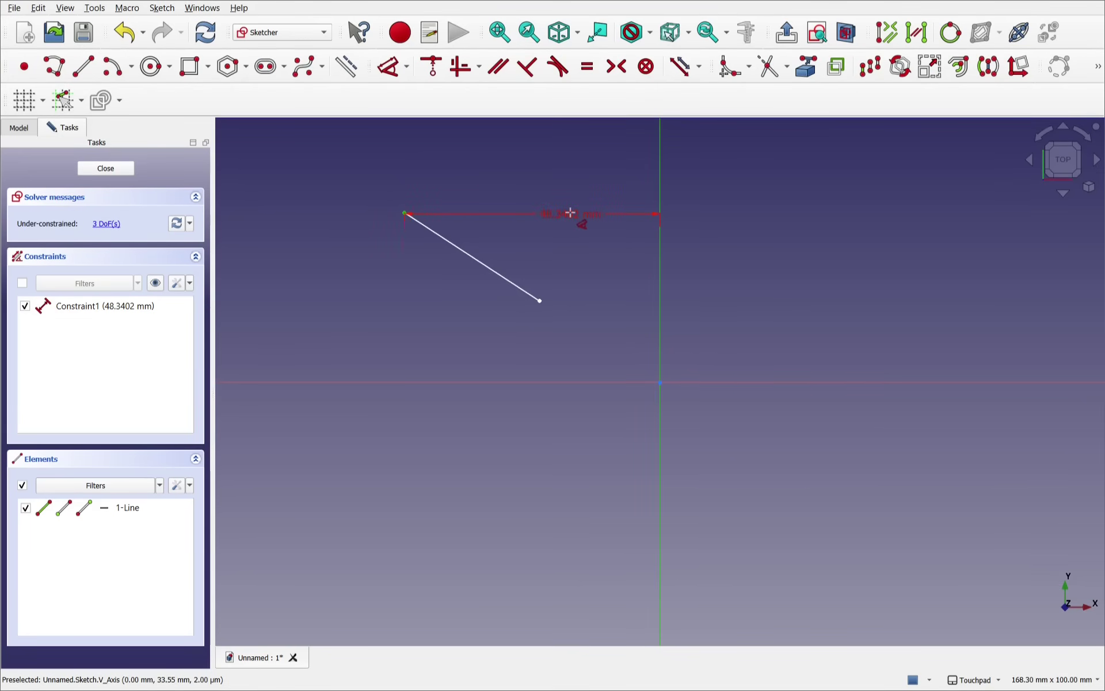
# Try a distance dimension between the slanted line's upper endpoint and the vertical axis.
pyautogui.hotkey('ctrl', 'z')
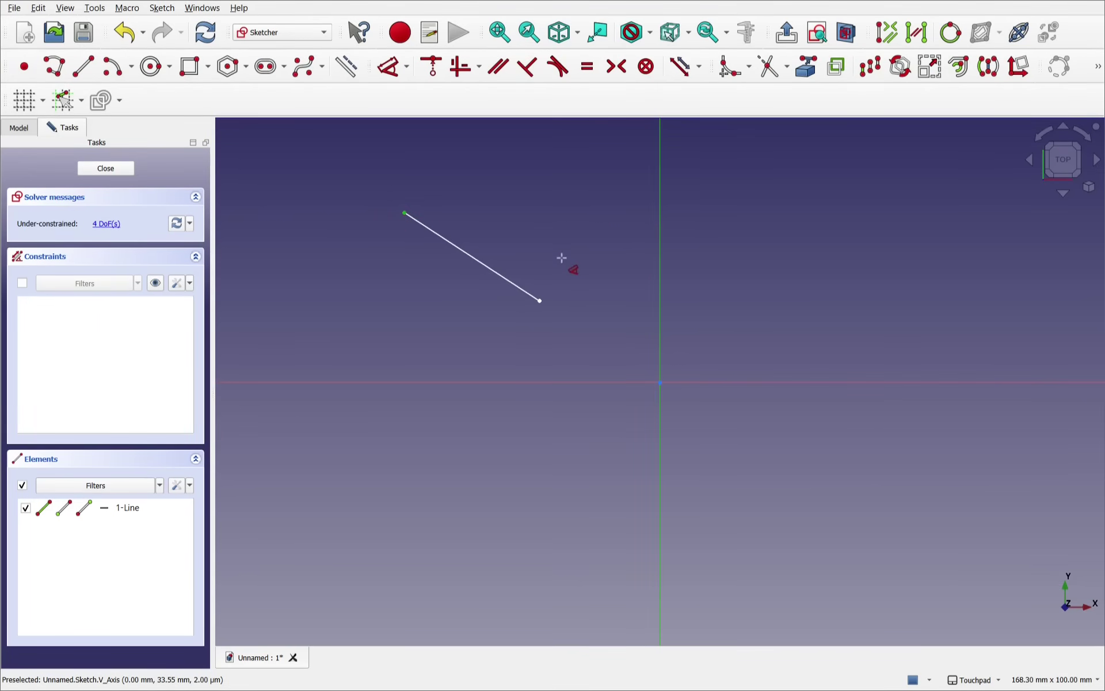
pyautogui.hotkey('ctrl', 'y')
pyautogui.moveTo(562, 259)
pyautogui.mouseDown()
pyautogui.moveTo(546, 176)
pyautogui.moveTo(556, 183)
pyautogui.mouseUp()
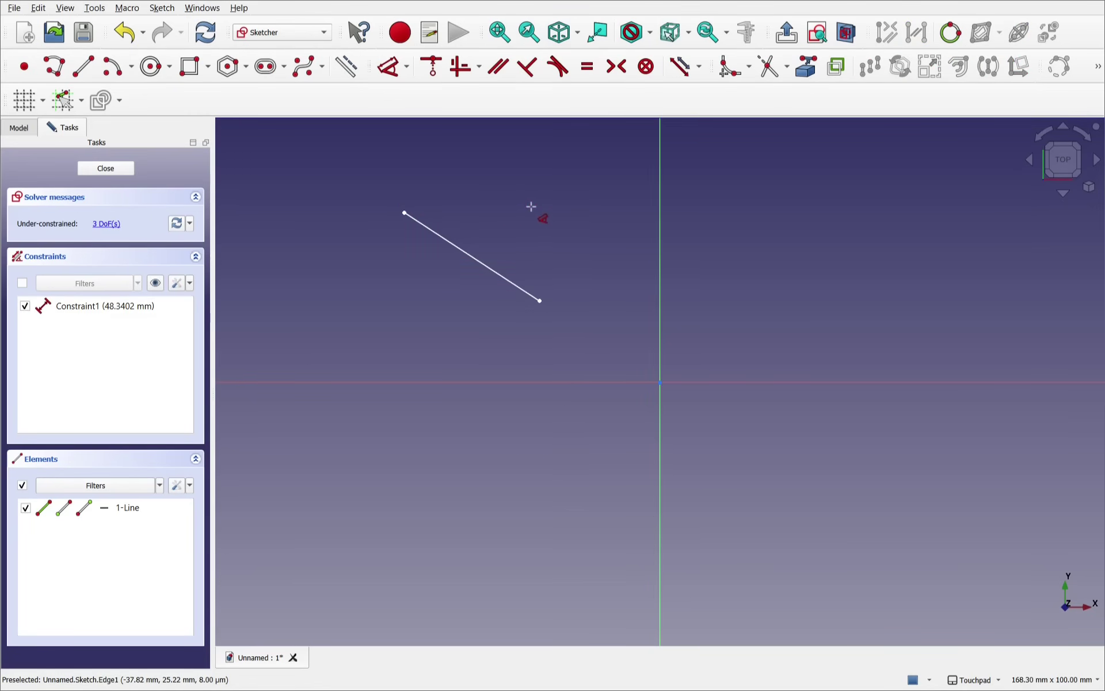
# Draw a line about 30 mm long on the vertical axis above the origin, with both ends attached to the axis.
pyautogui.click(85, 72)
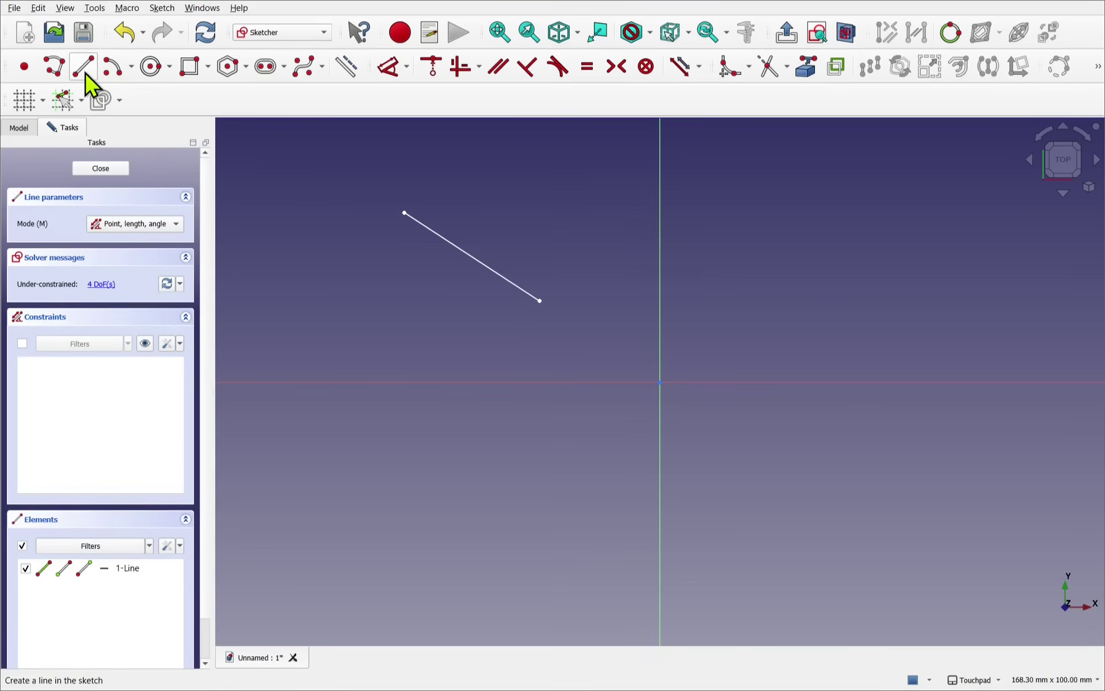
pyautogui.click(658, 185)
pyautogui.click(658, 346)
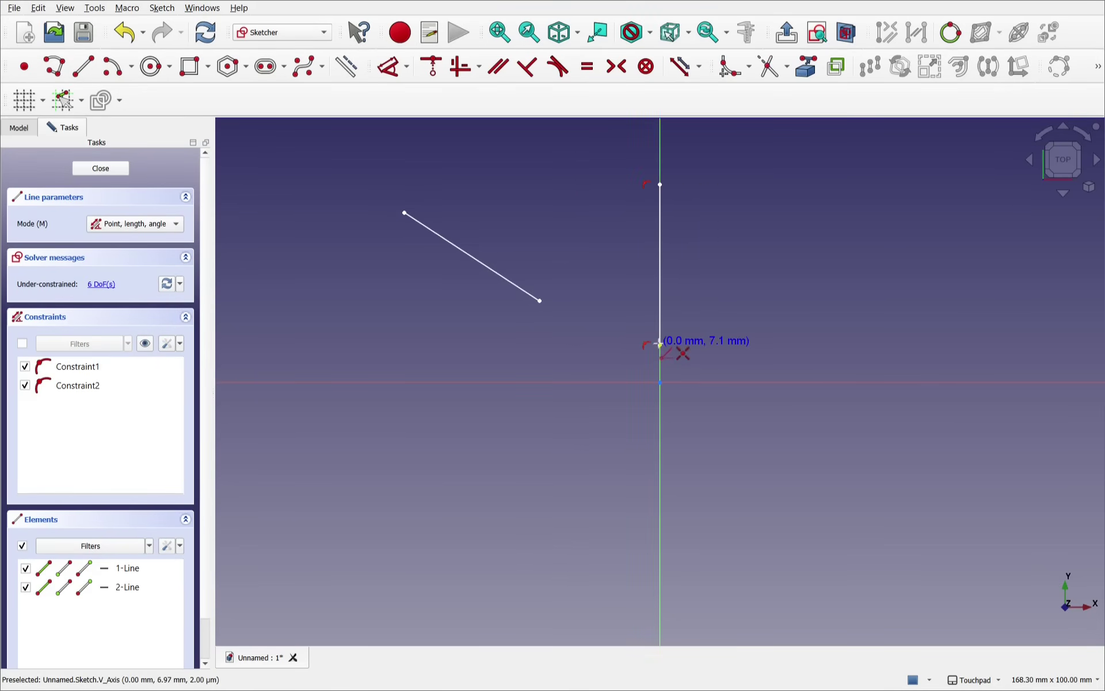
pyautogui.rightClick(533, 182)
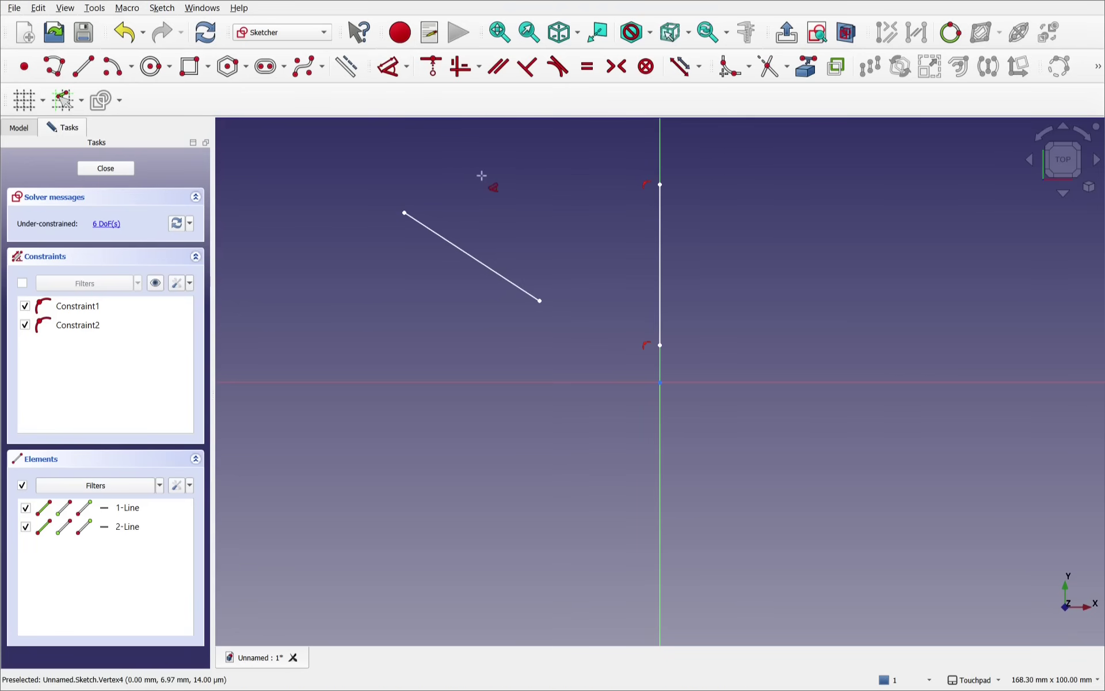
# Try distance, horizontal and vertical constraints between the upper endpoints of the slanted and vertical lines.
pyautogui.click(406, 212)
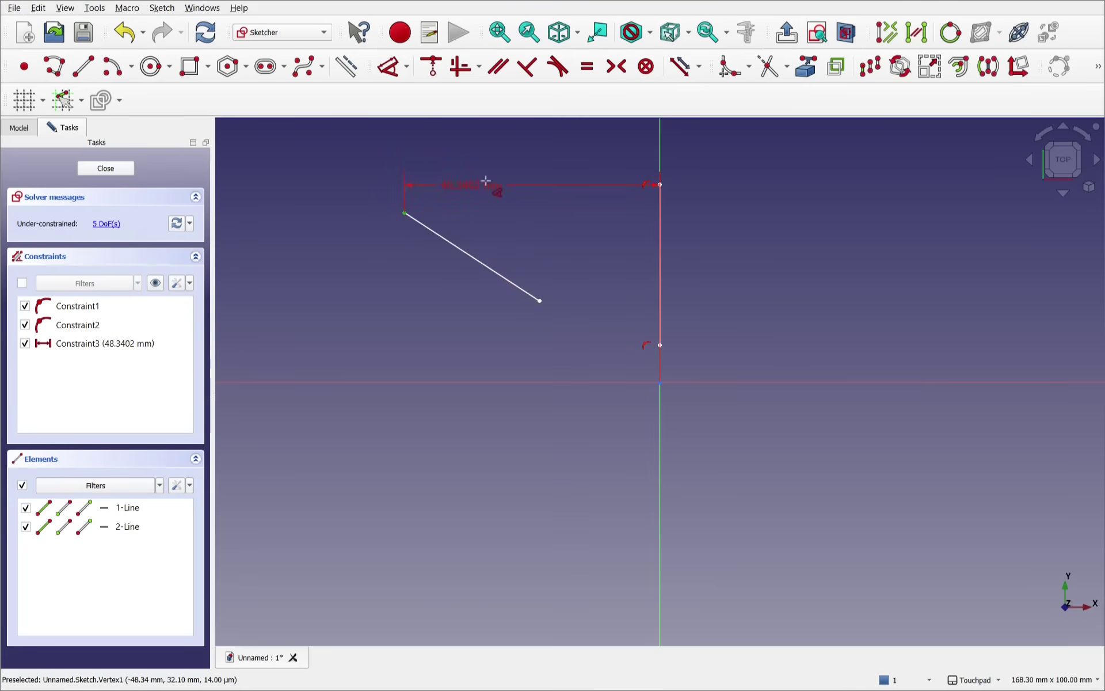
pyautogui.click(660, 186)
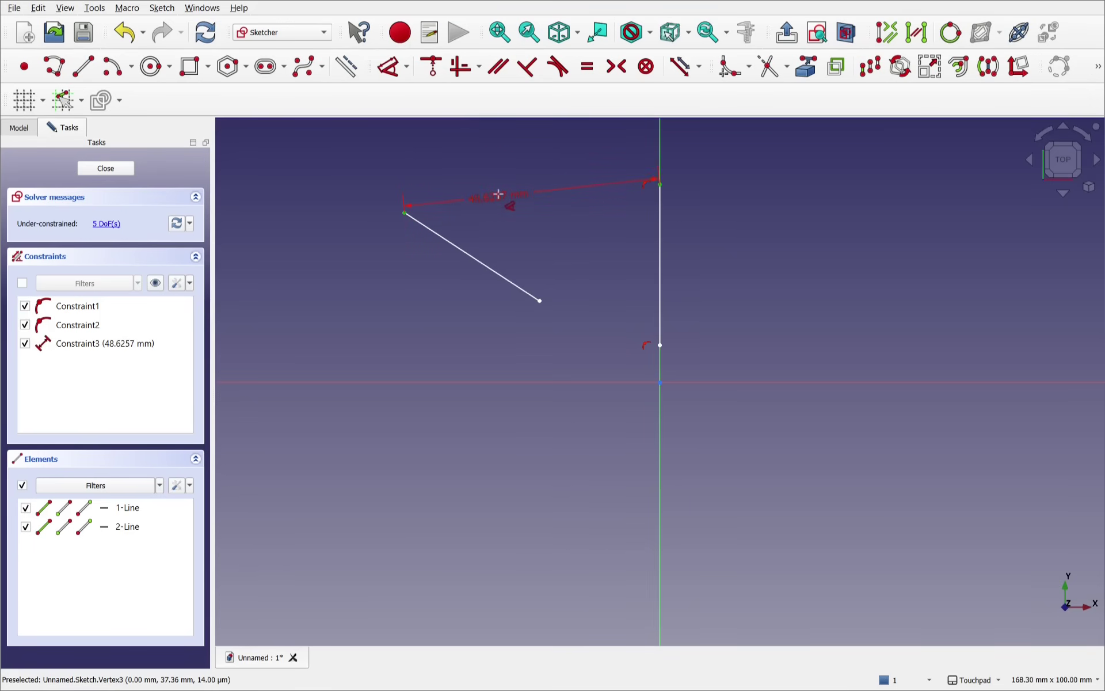
pyautogui.press('m')
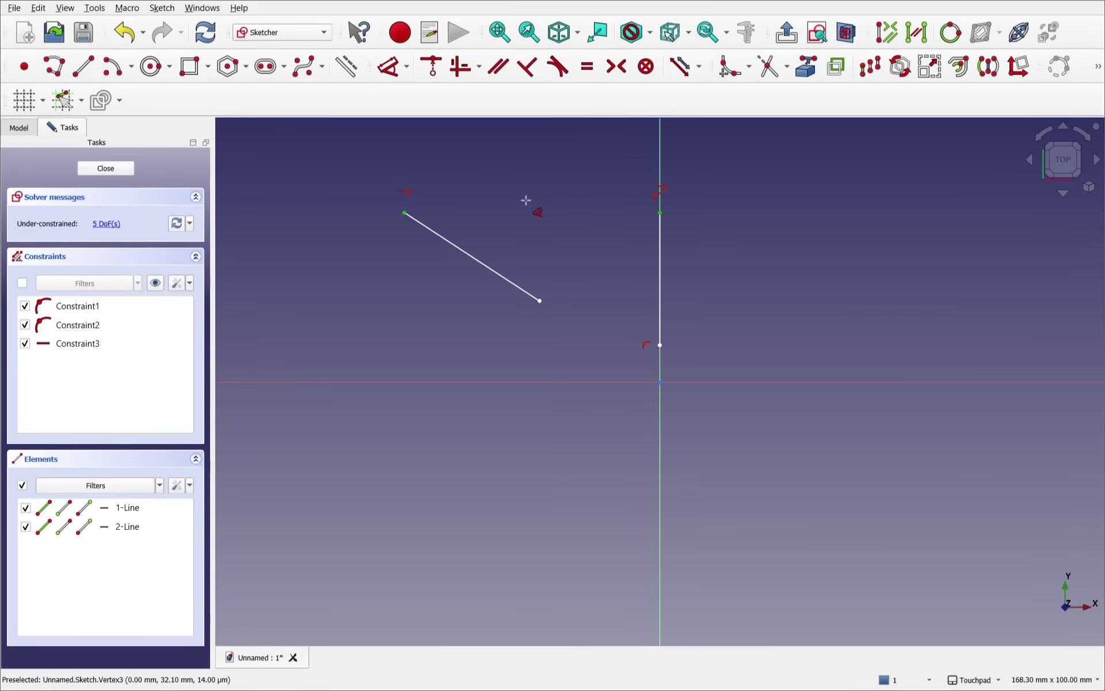
pyautogui.press('v')
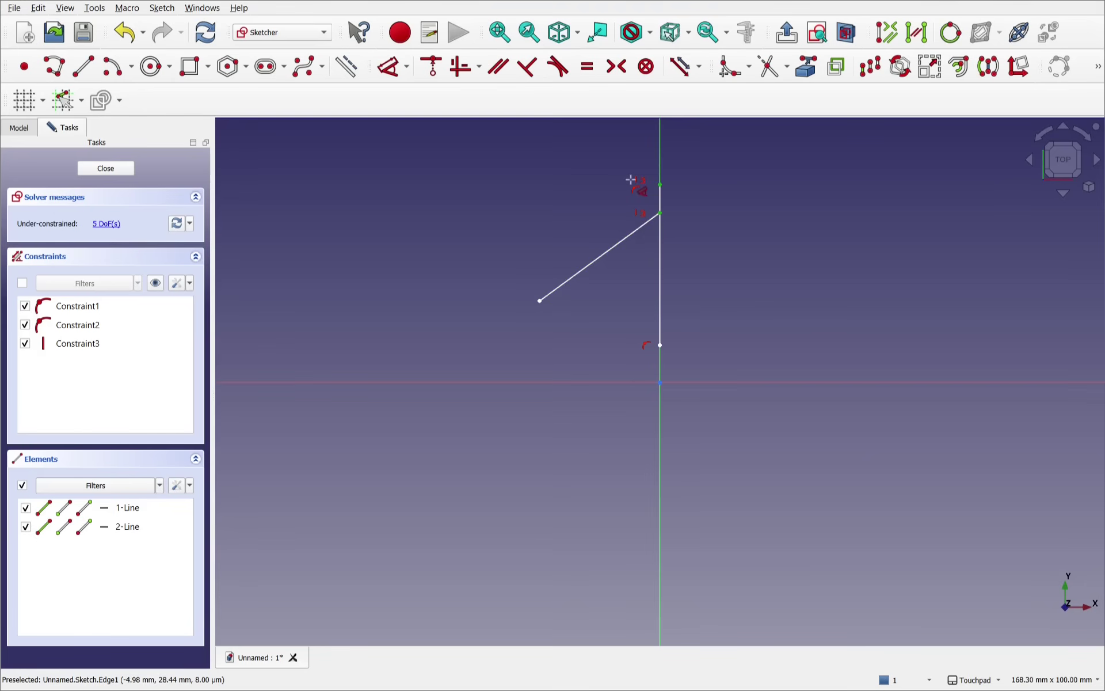
pyautogui.hotkey('ctrl', 'z')
pyautogui.hotkey('shift', 'd')
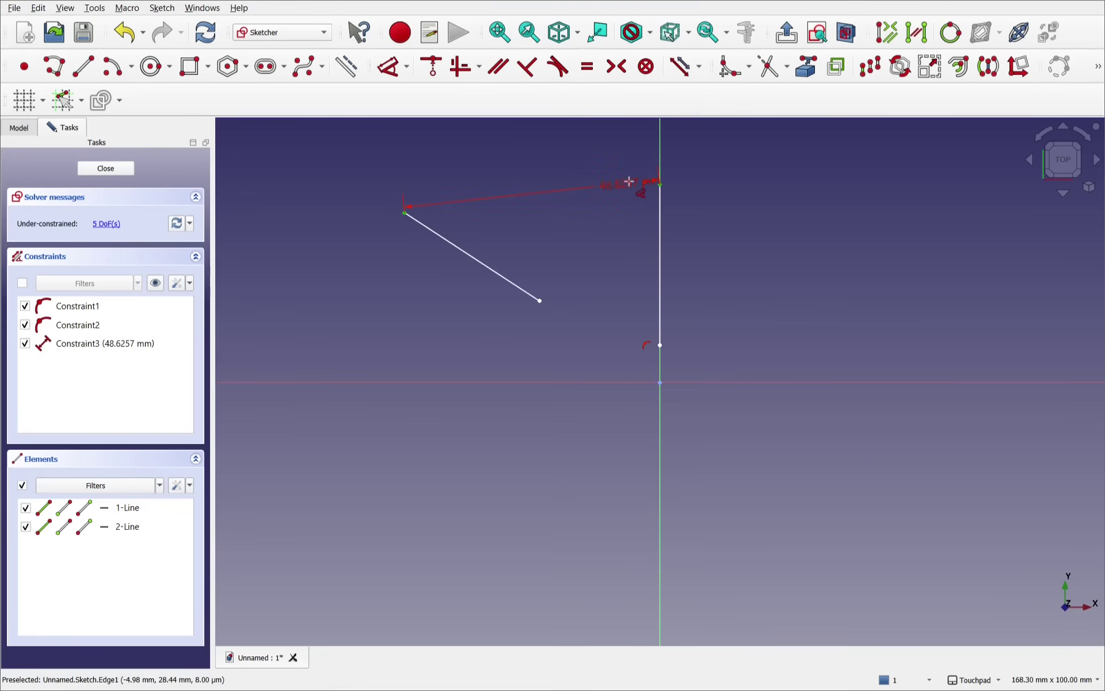
pyautogui.moveTo(630, 181); pyautogui.dragTo(512, 166)
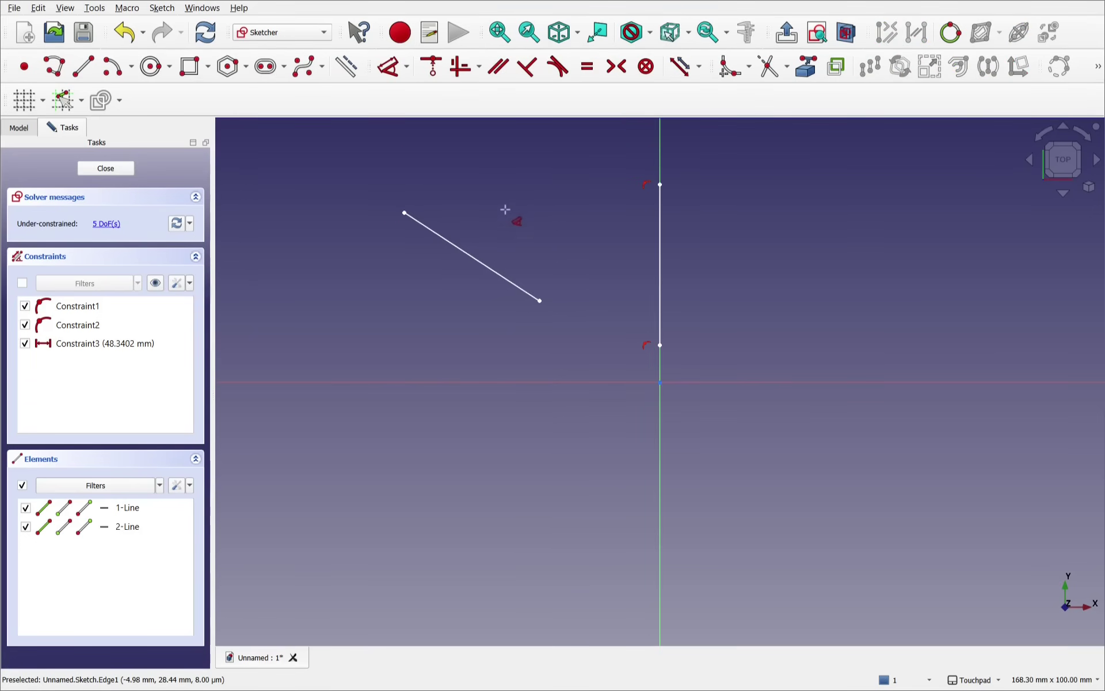
# Try an angle dimension between the slanted and vertical lines, cycling through the equal constraint alternative.
pyautogui.click(478, 258)
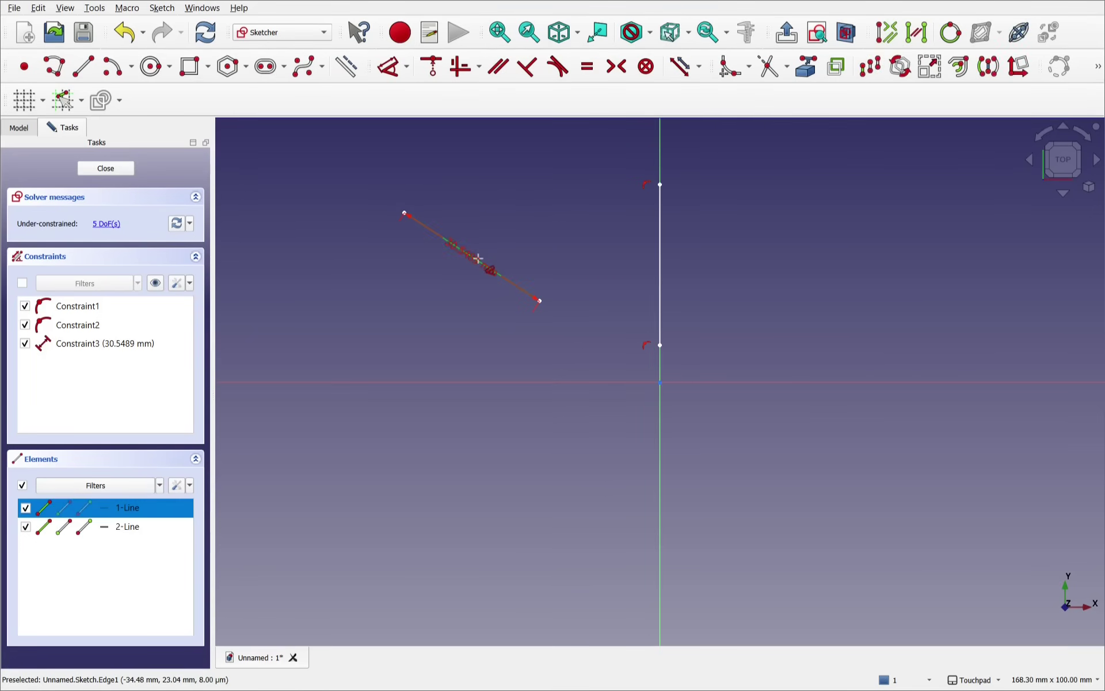
pyautogui.click(661, 286)
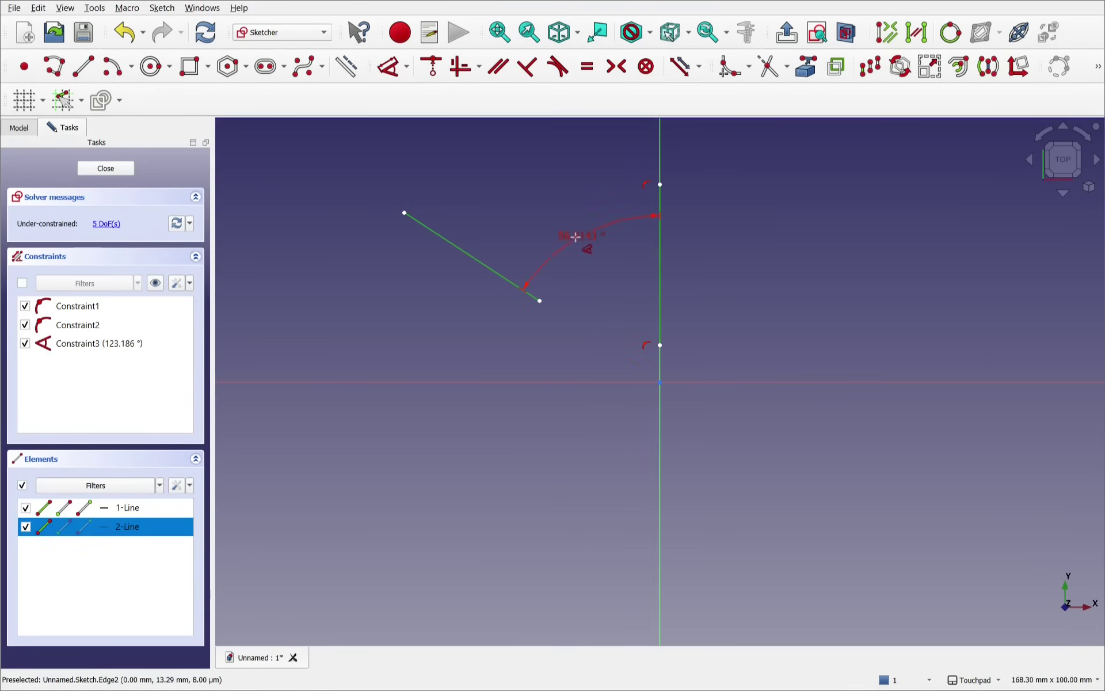
pyautogui.press('m')
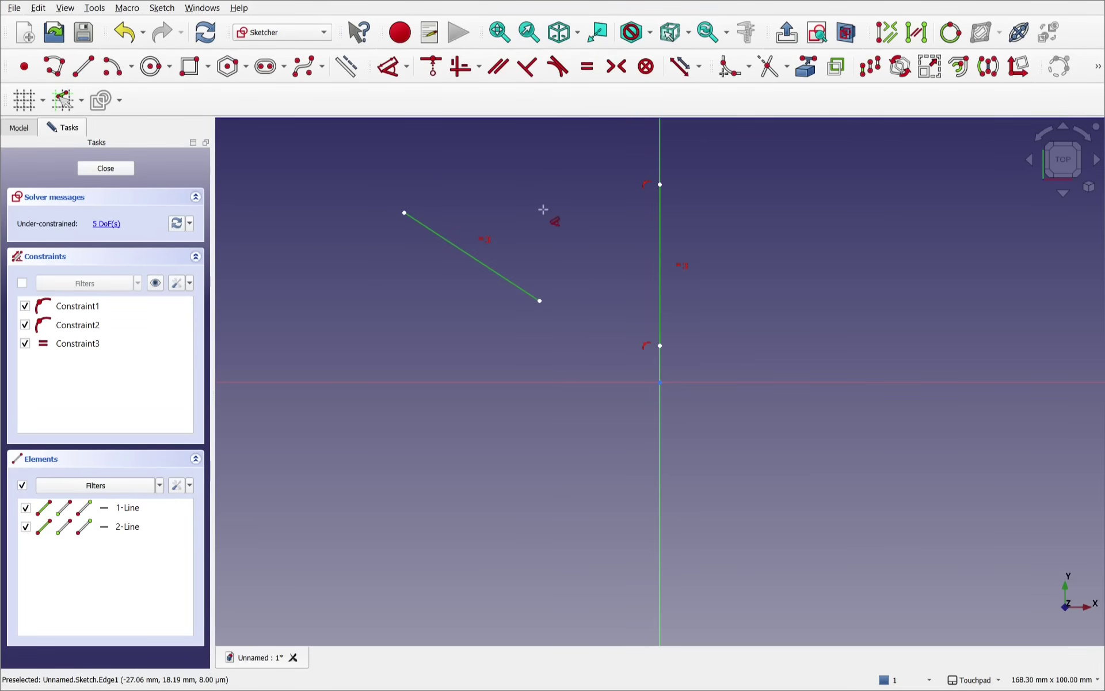
pyautogui.press('m')
pyautogui.click(531, 197)
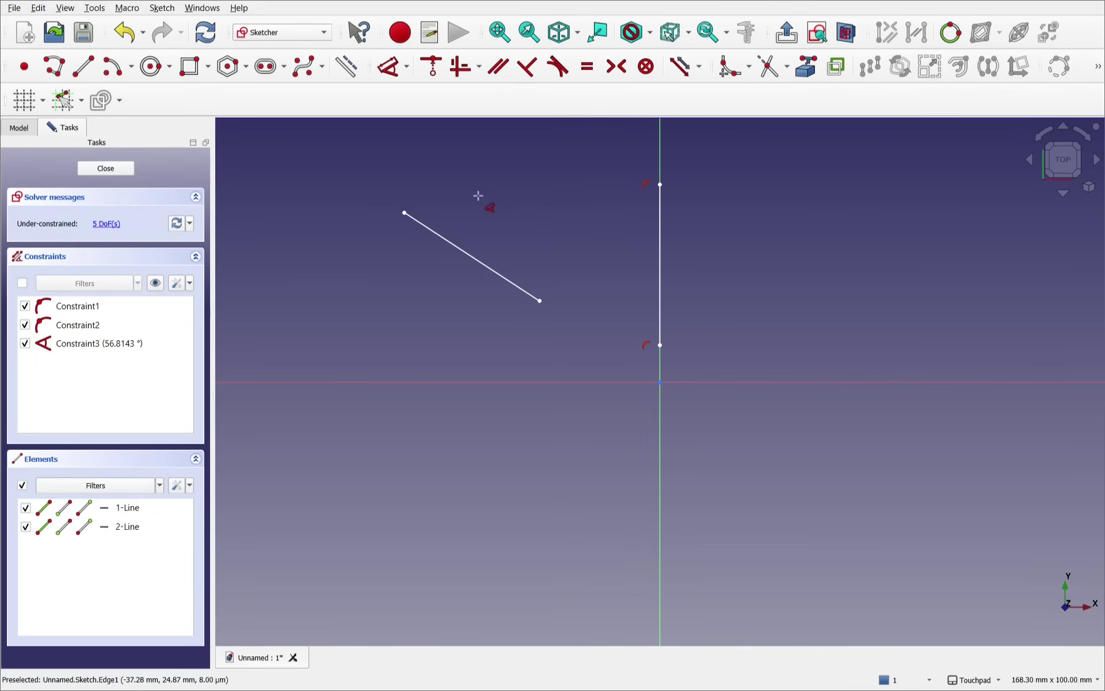
# Try a distance dimension between the slanted line's upper endpoint and the vertical line, cycling to the symmetric constraint, and undo it.
pyautogui.click(405, 214)
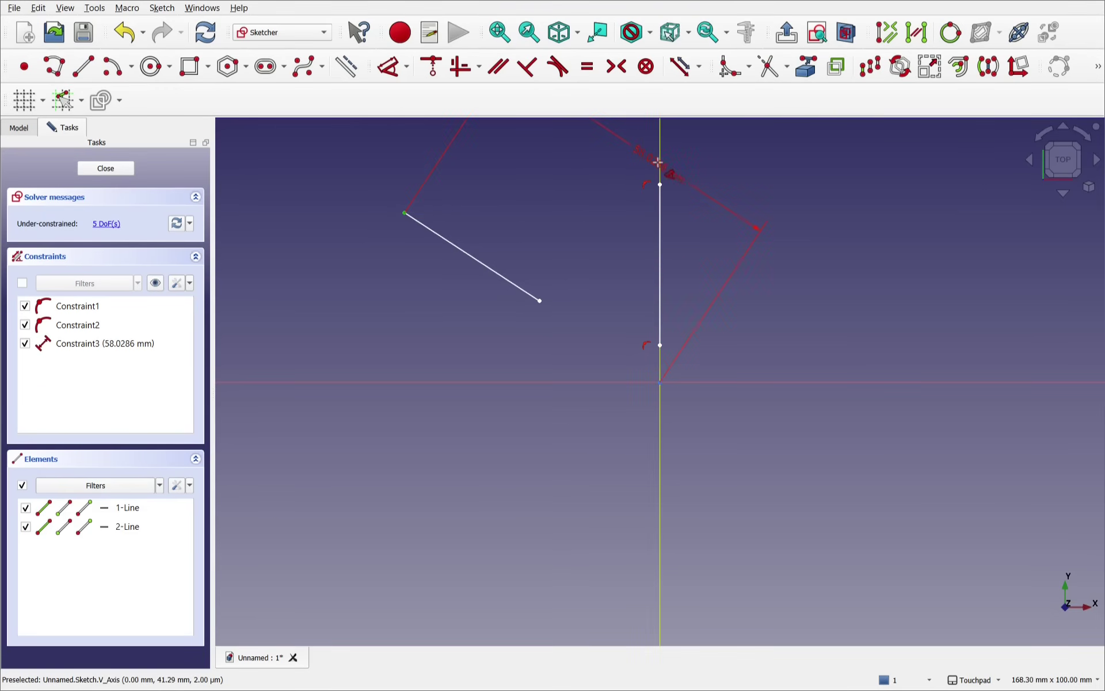
pyautogui.click(660, 280)
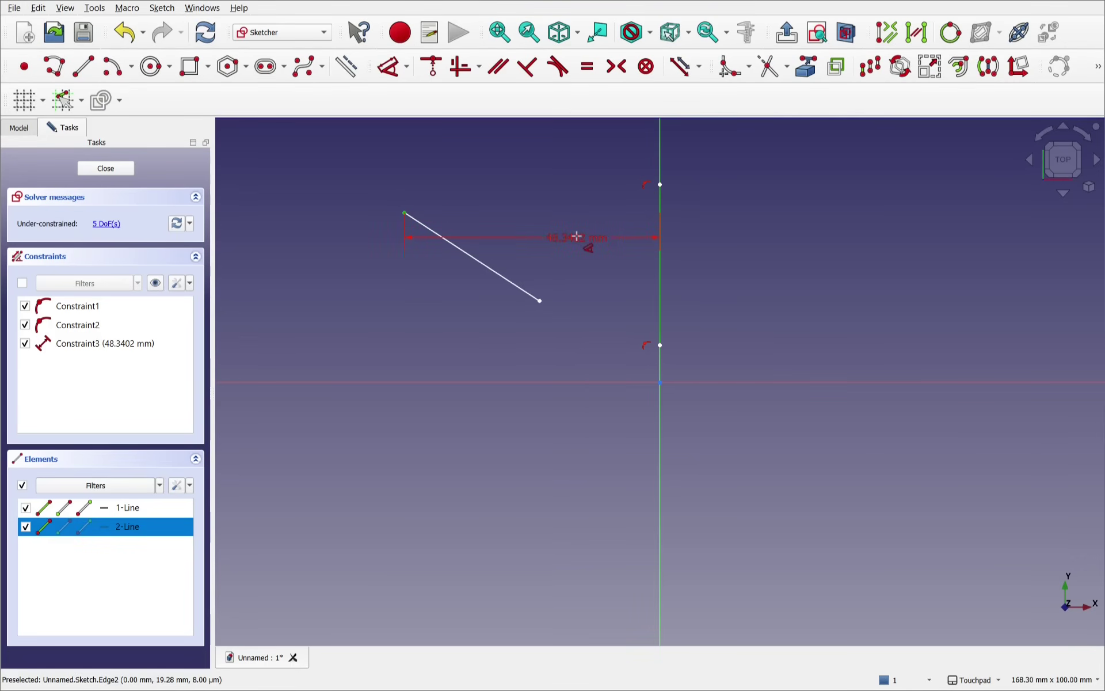
pyautogui.press('m')
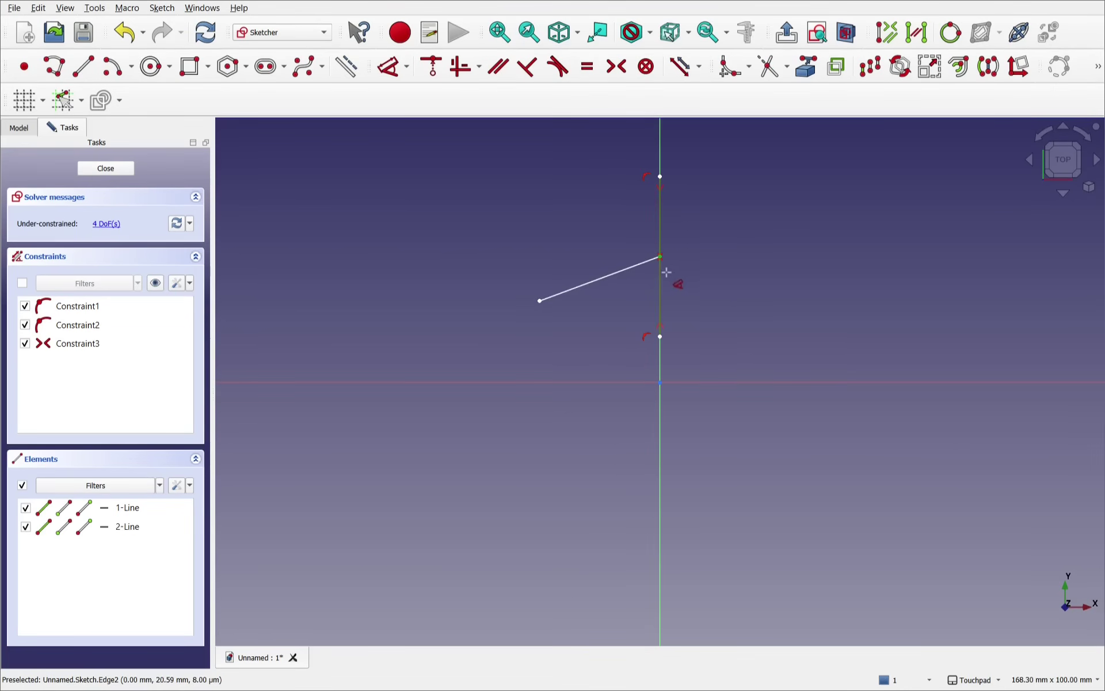
pyautogui.click(540, 233)
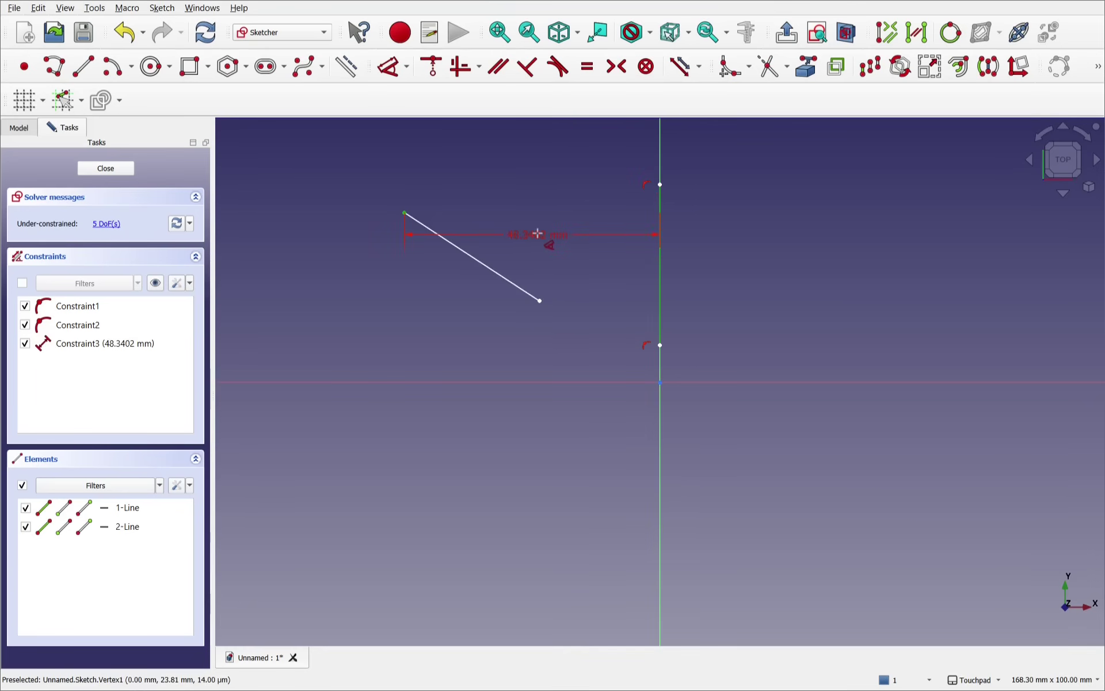
pyautogui.hotkey('ctrl', 'y')
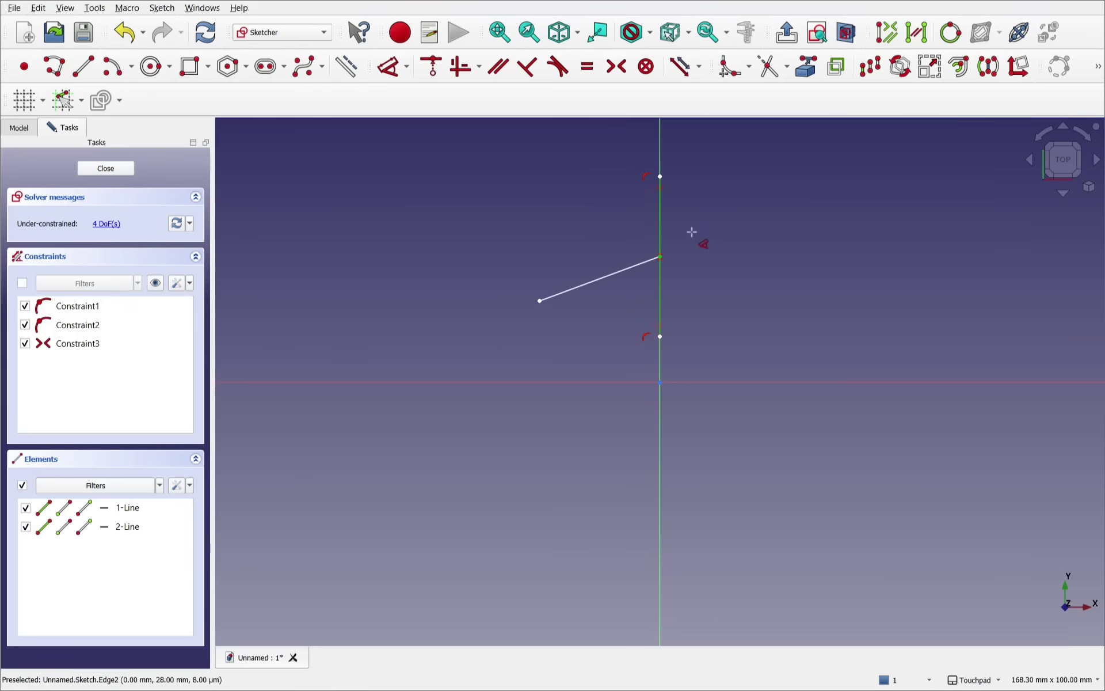
pyautogui.click(722, 233)
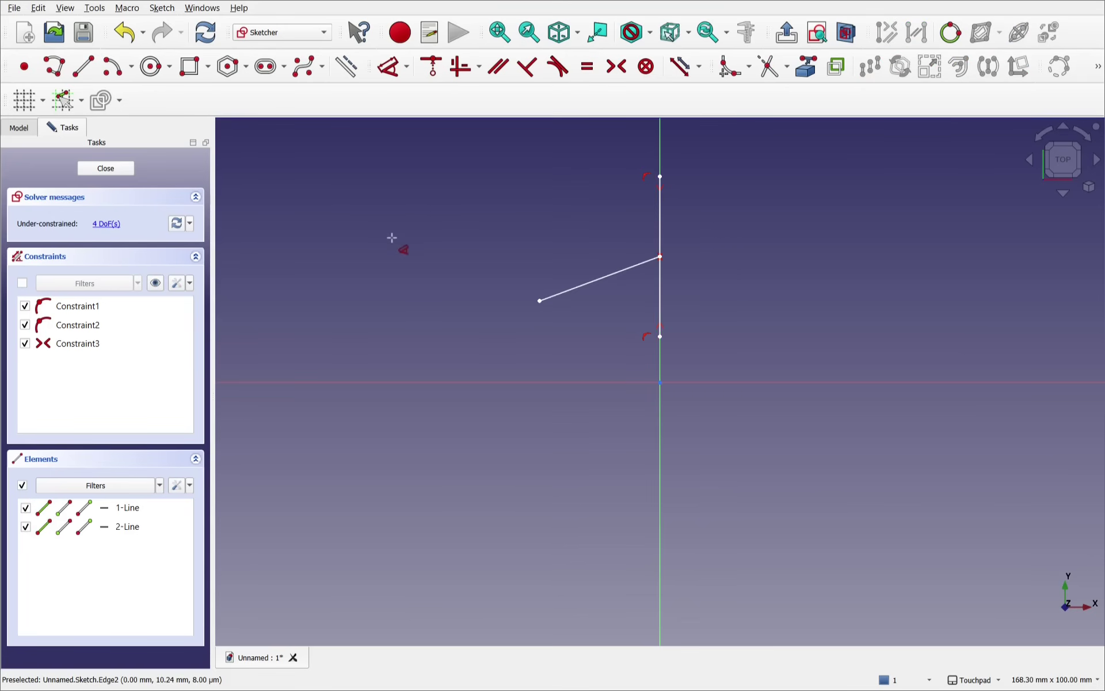
pyautogui.hotkey('ctrl', 'z')
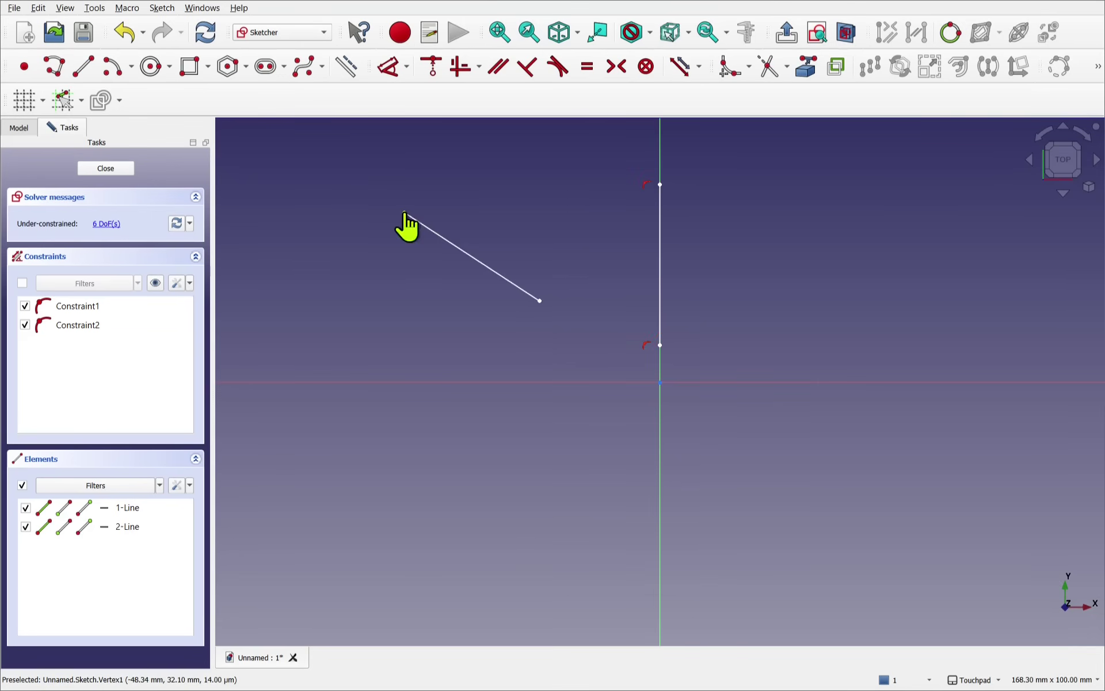
# Repeat the trial between the slanted line's upper endpoint and the vertical line with the symmetric alternative, and undo the constraint.
pyautogui.click(406, 213)
pyautogui.click(660, 247)
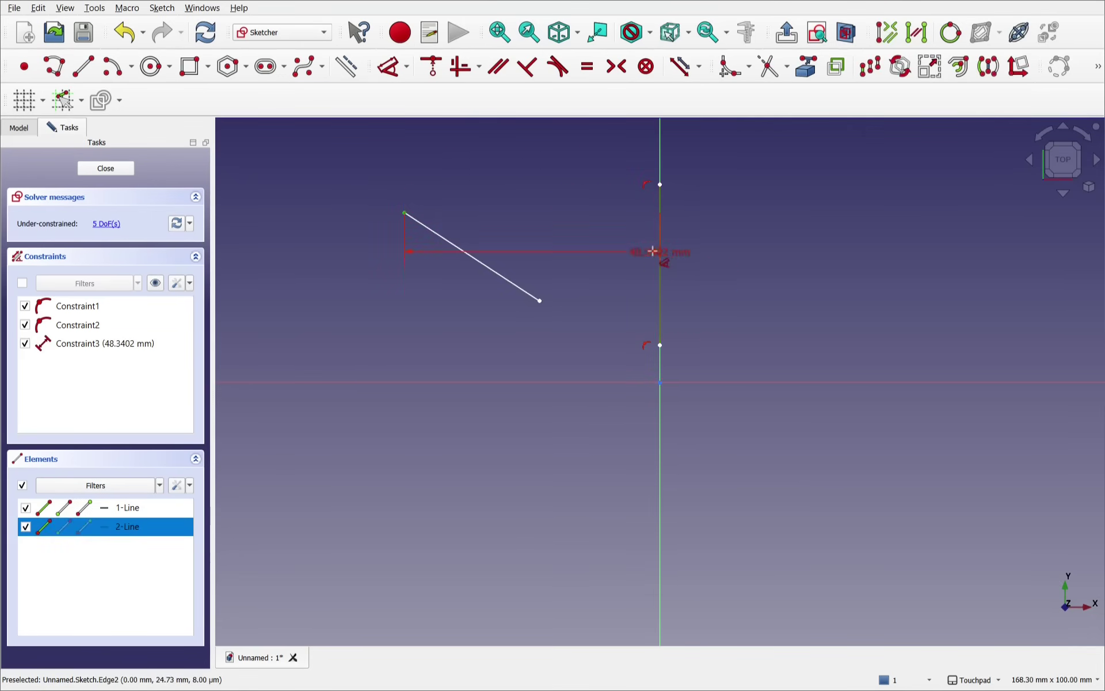
pyautogui.moveTo(756, 245); pyautogui.dragTo(571, 206)
pyautogui.hotkey('ctrl', 'z')
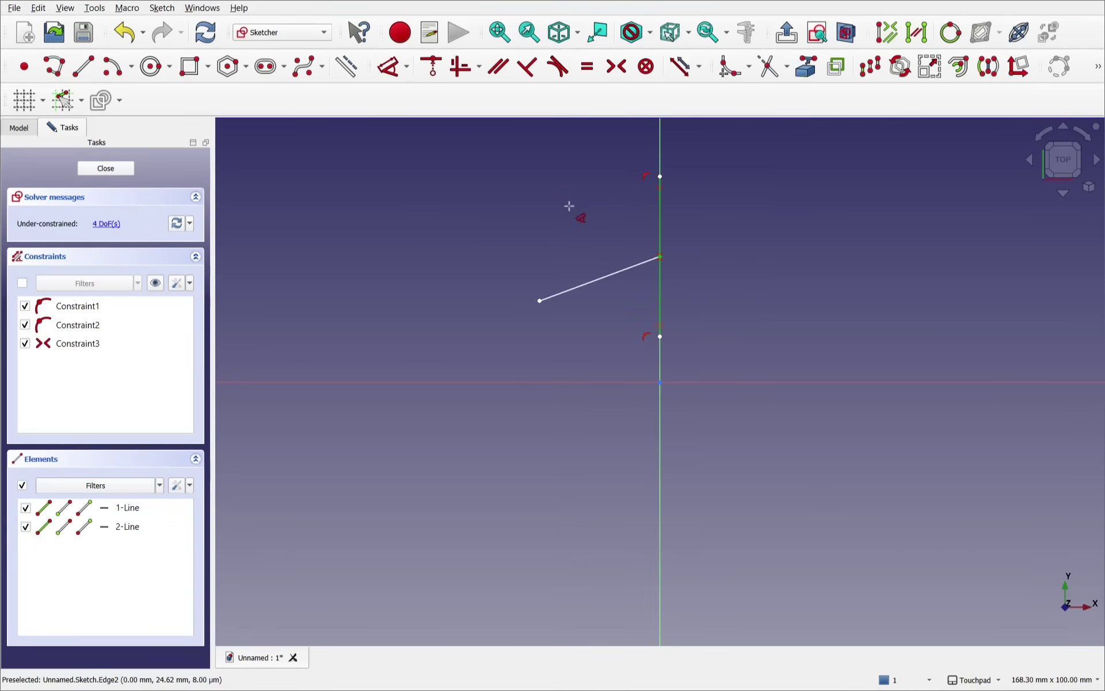
pyautogui.hotkey('ctrl', 'z')
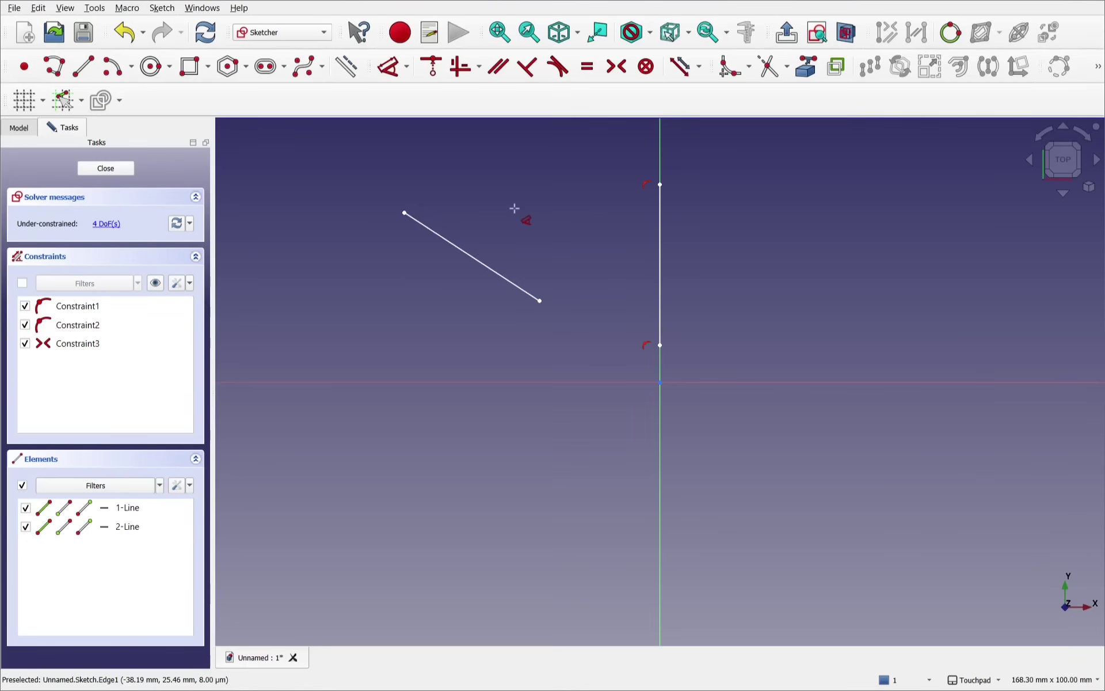
pyautogui.press('Escape')
pyautogui.hotkey('ctrl', 'z')
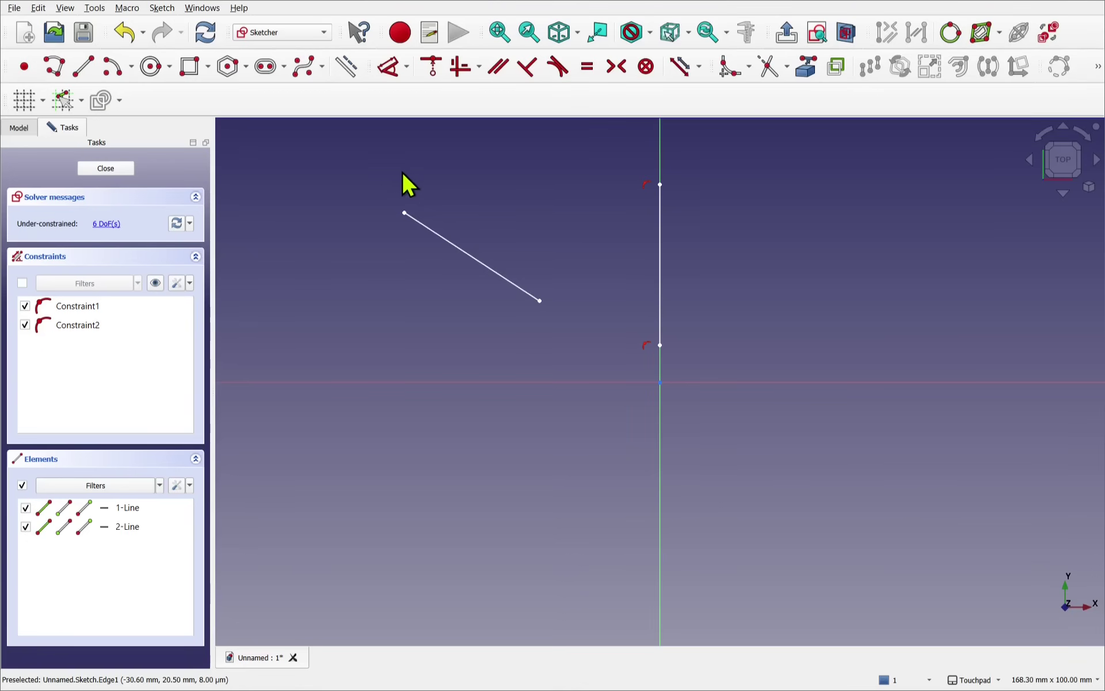
# Delete both the slanted and the vertical line from the sketch.
pyautogui.moveTo(369, 146); pyautogui.dragTo(734, 365)
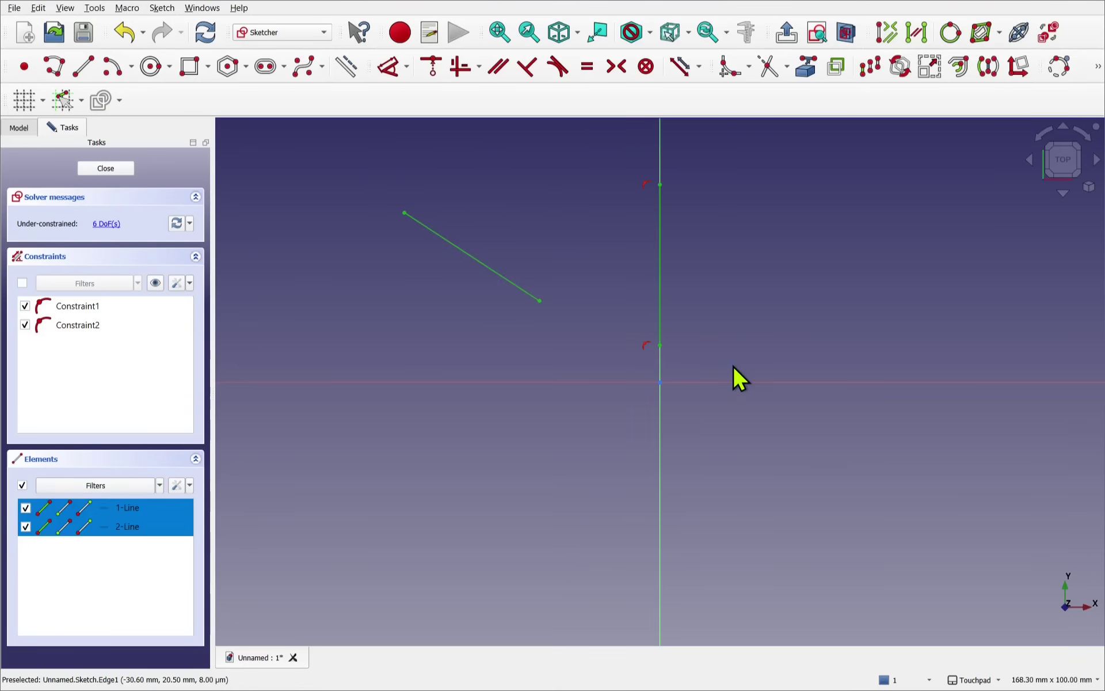
pyautogui.press('Delete')
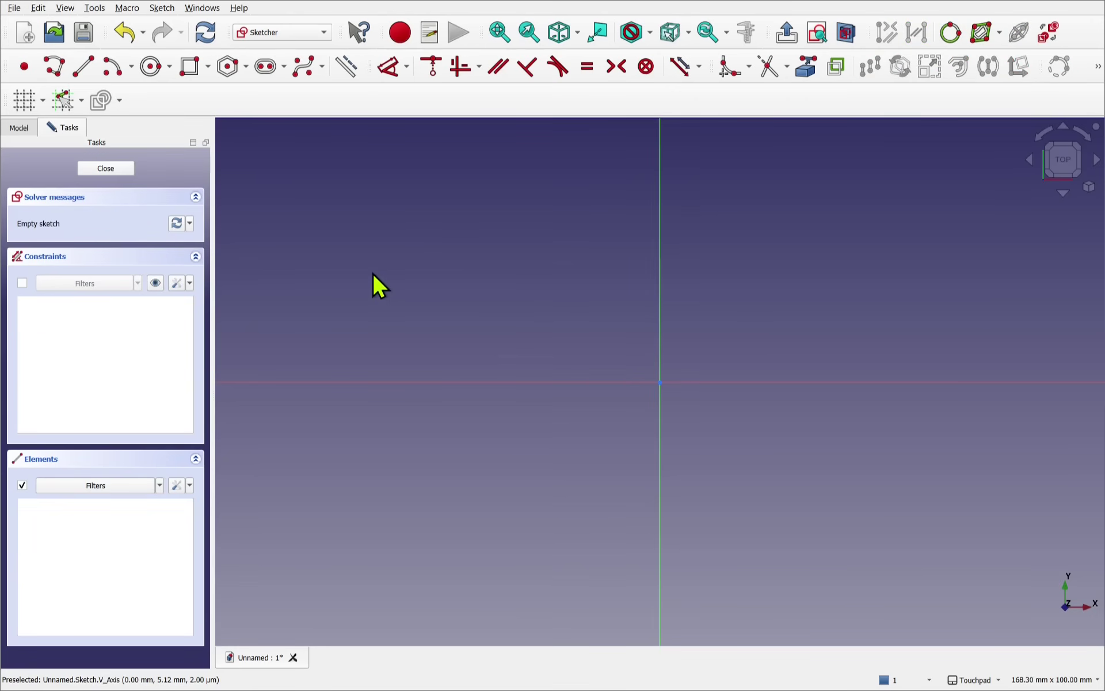
# Draw a circle about 23.7 mm in diameter above the horizontal axis, on the negative X side of the origin.
pyautogui.click(153, 74)
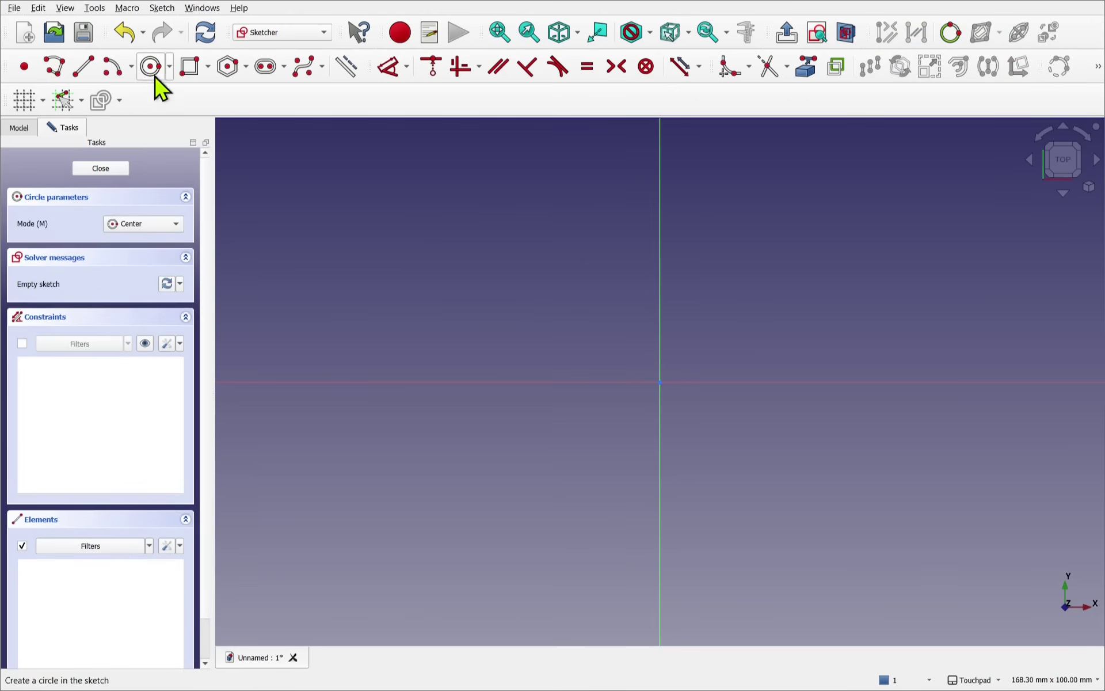
pyautogui.click(455, 257)
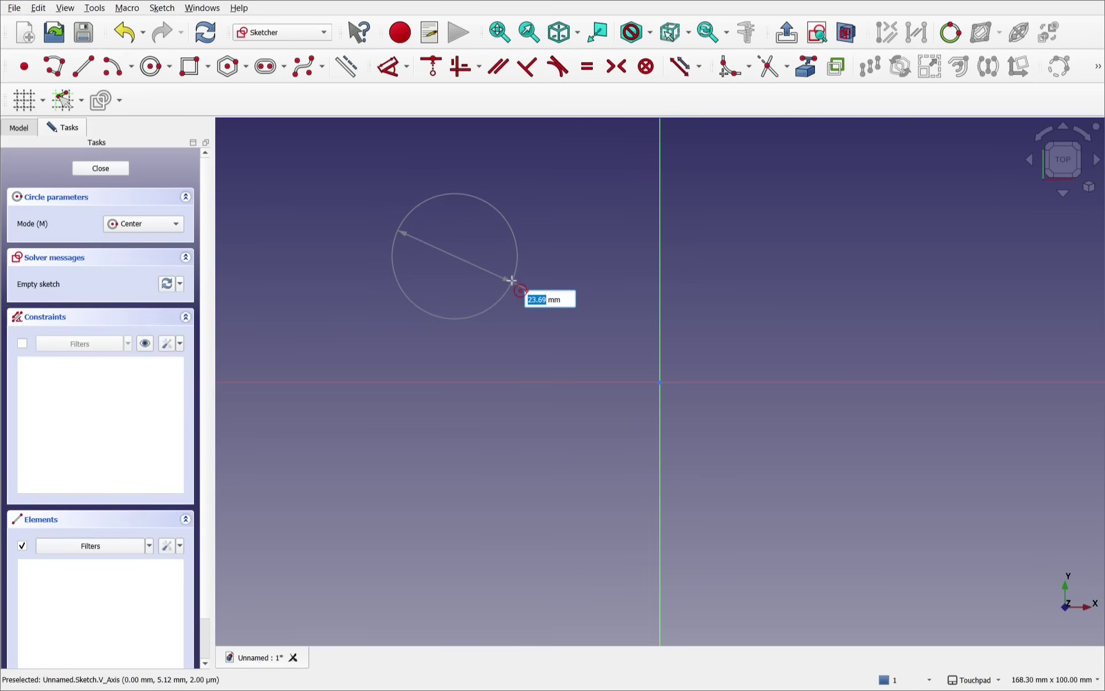
pyautogui.click(511, 280)
pyautogui.press('shift')
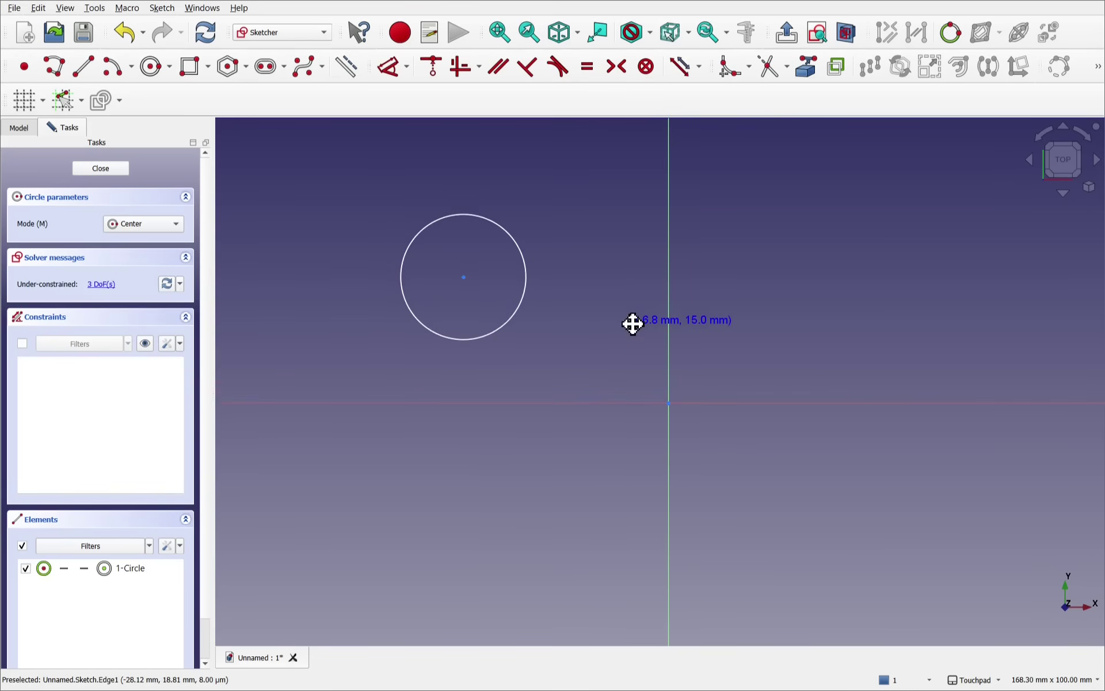
pyautogui.rightClick(600, 285)
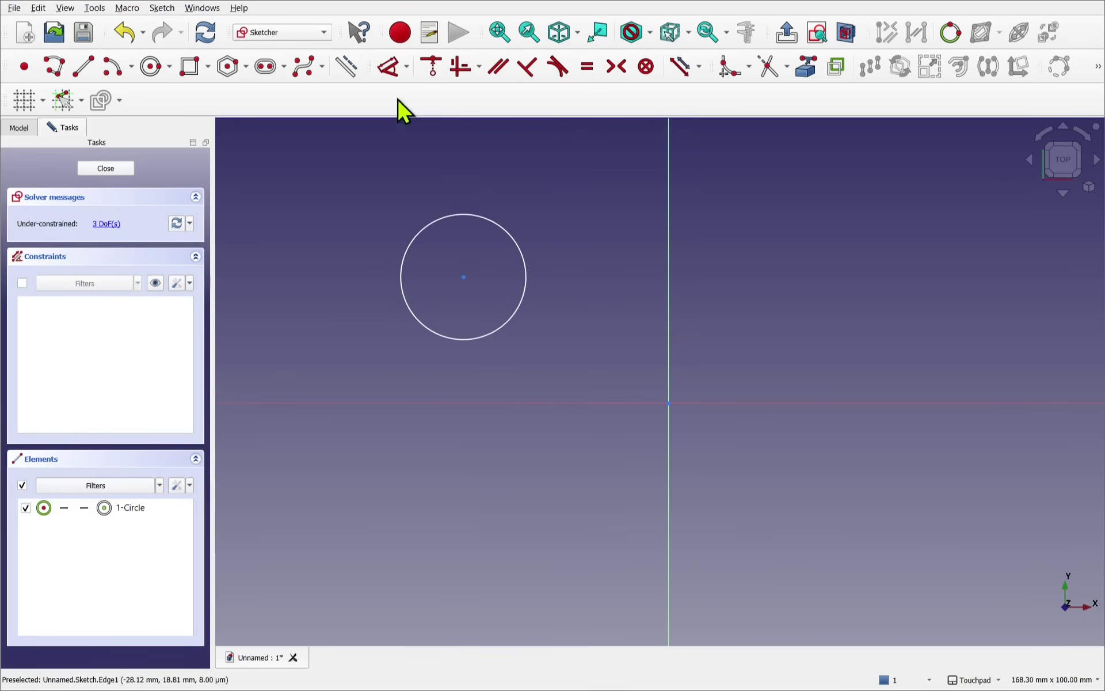
# Try a diameter dimension on the circle, cycling to the radius alternative, and cancel it.
pyautogui.click(391, 73)
pyautogui.click(483, 217)
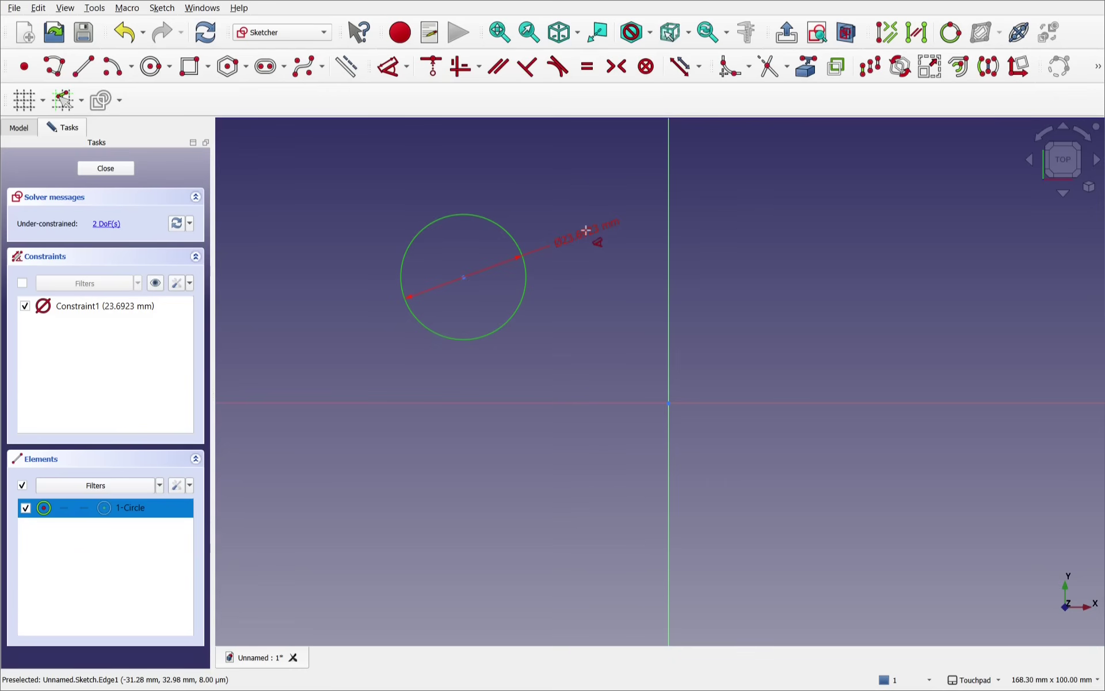
pyautogui.press('m')
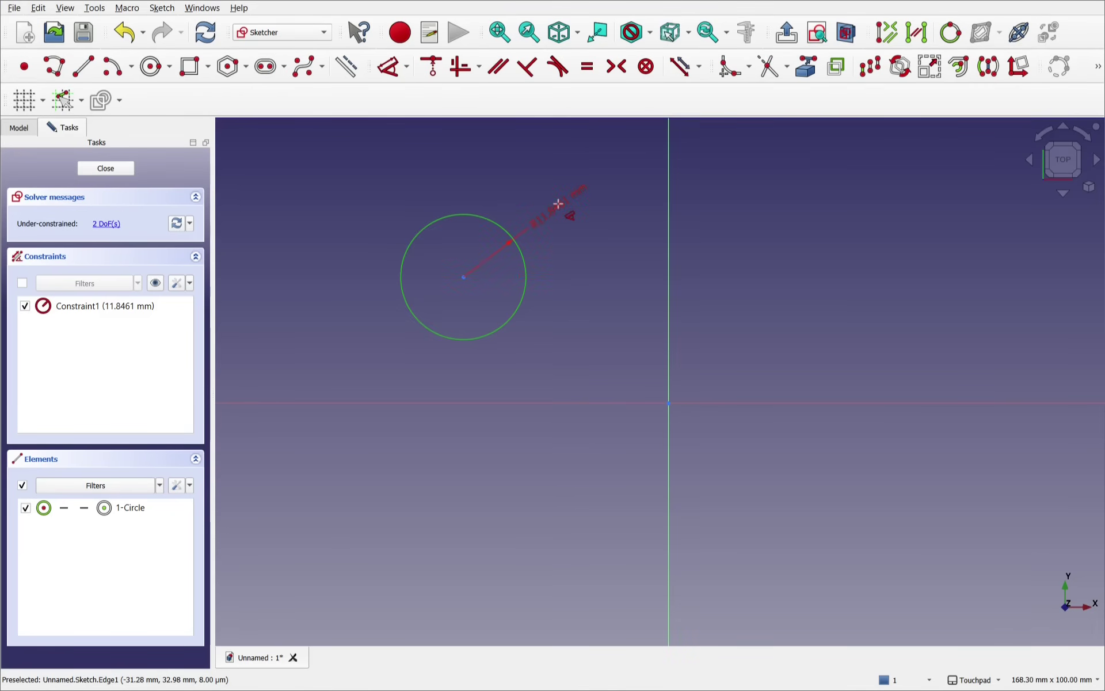
pyautogui.press('Escape')
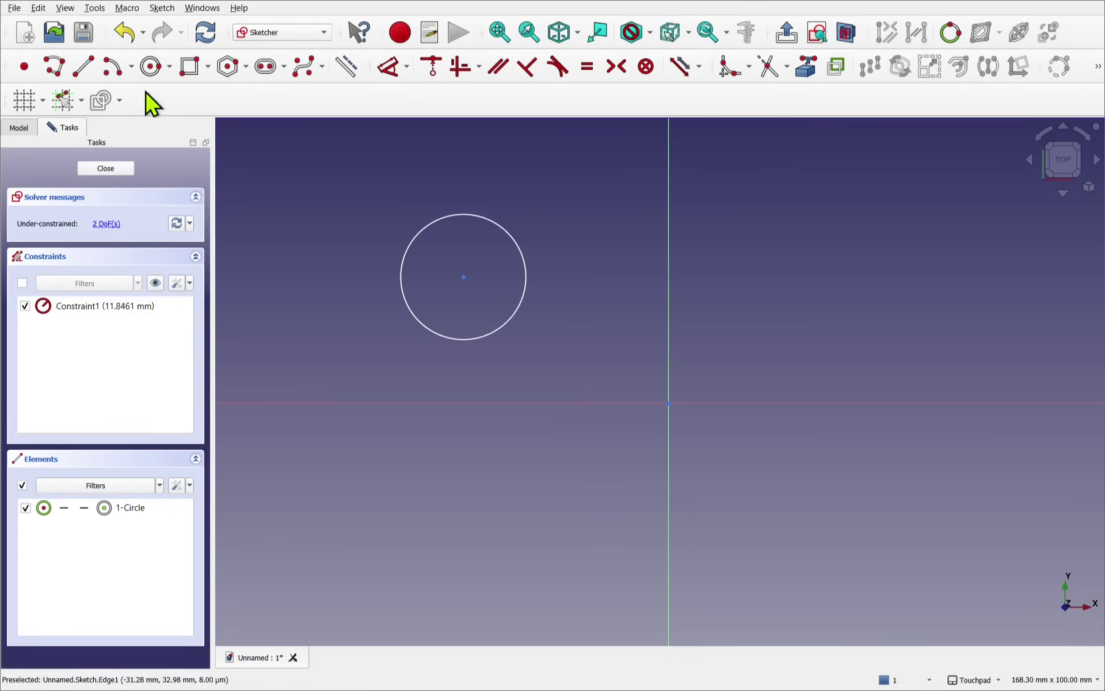
# Draw an arc through three rim points with a radius of about 26 mm on the positive X side of the vertical axis.
pyautogui.click(132, 78)
pyautogui.click(138, 106)
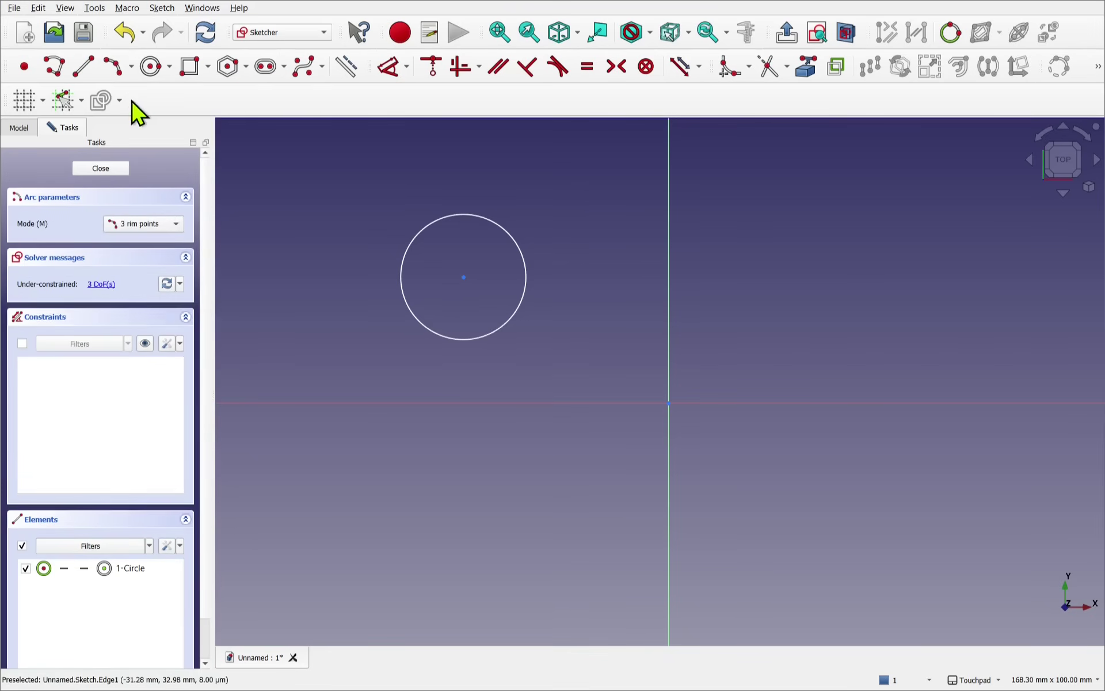
pyautogui.click(759, 316)
pyautogui.click(1012, 269)
pyautogui.click(848, 209)
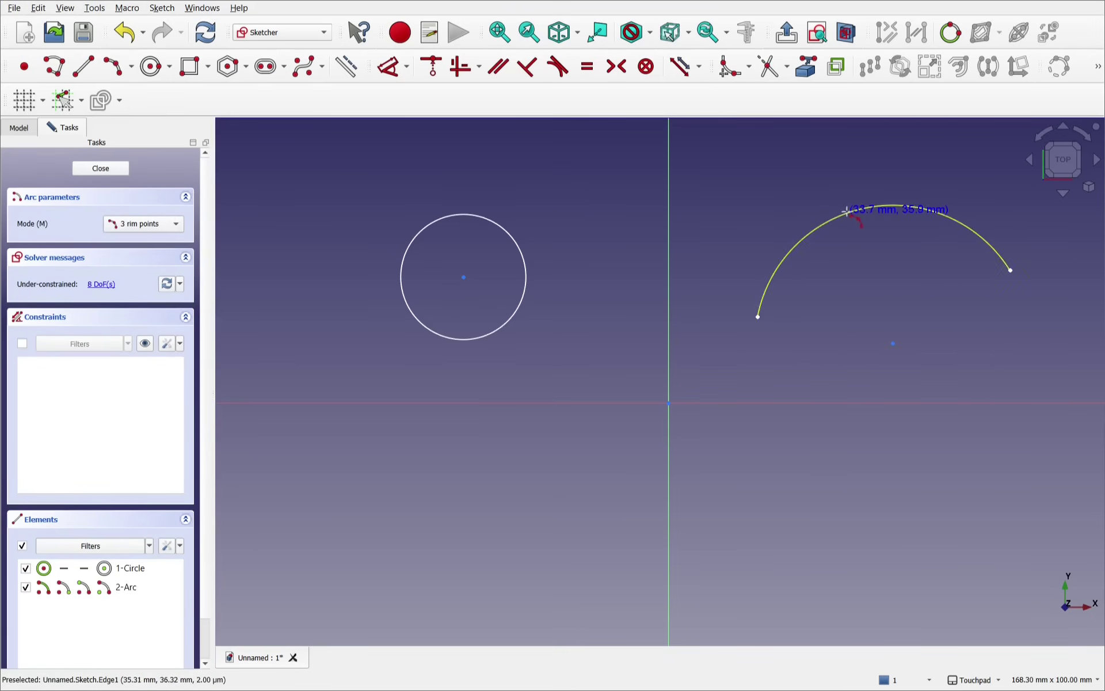
pyautogui.rightClick(527, 182)
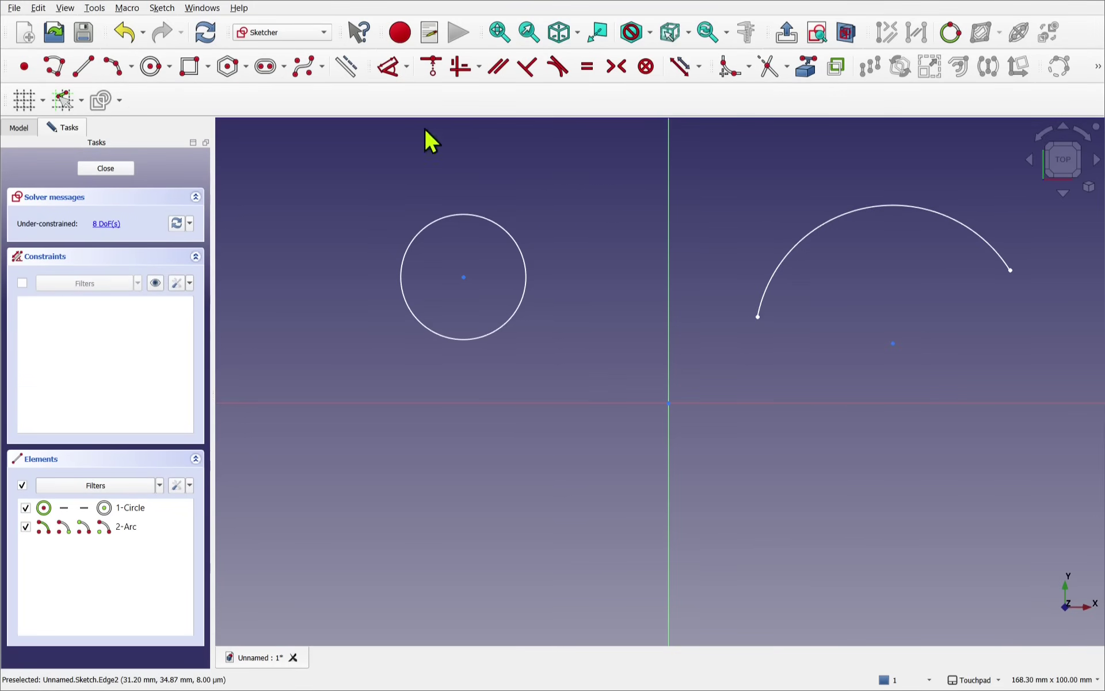
# Try a radius dimension on the arc, cycling through the diameter, angle and arc length alternatives, and cancel it.
pyautogui.click(392, 72)
pyautogui.click(894, 202)
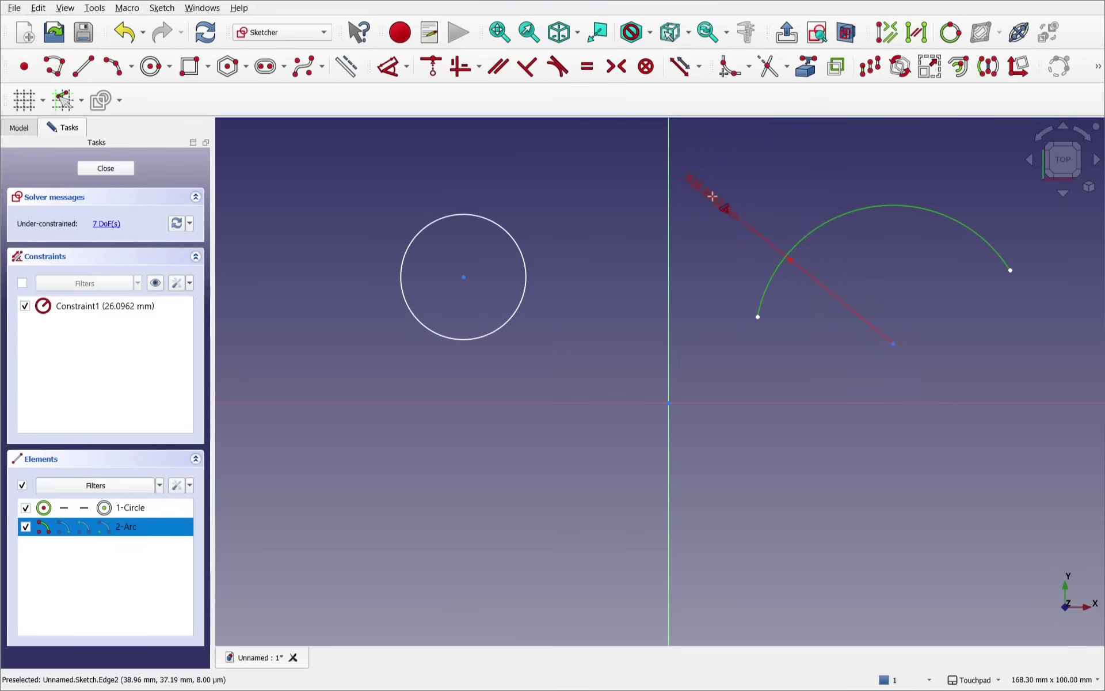
pyautogui.press('m')
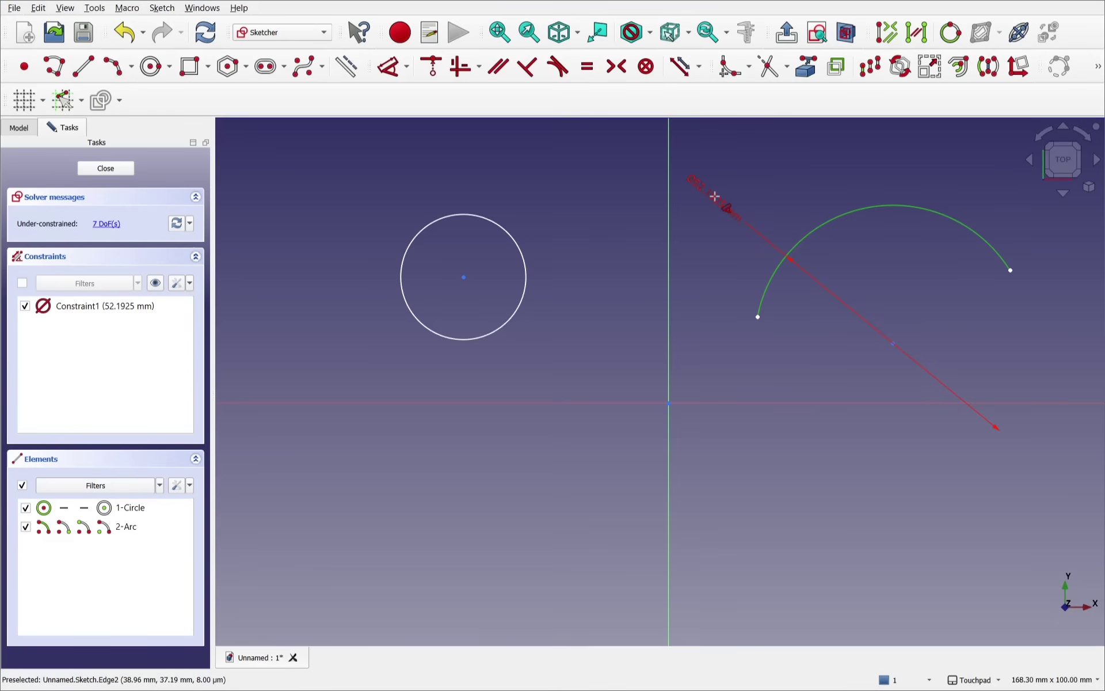
pyautogui.press('m')
pyautogui.moveTo(731, 238); pyautogui.dragTo(728, 249)
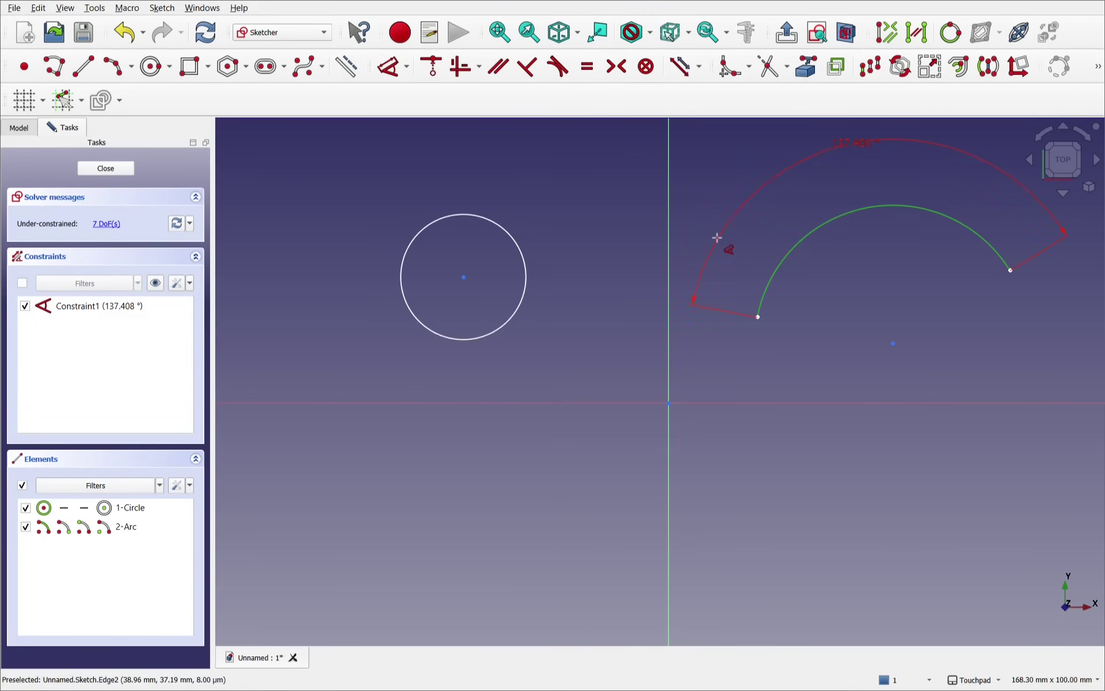
pyautogui.press('m')
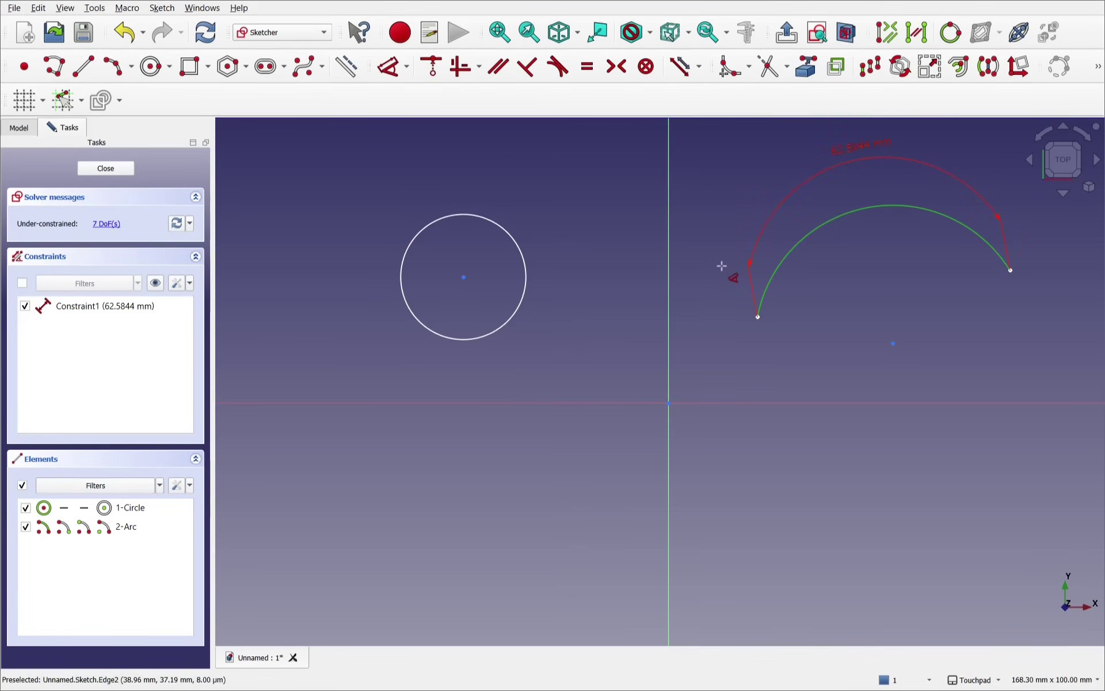
pyautogui.press('m')
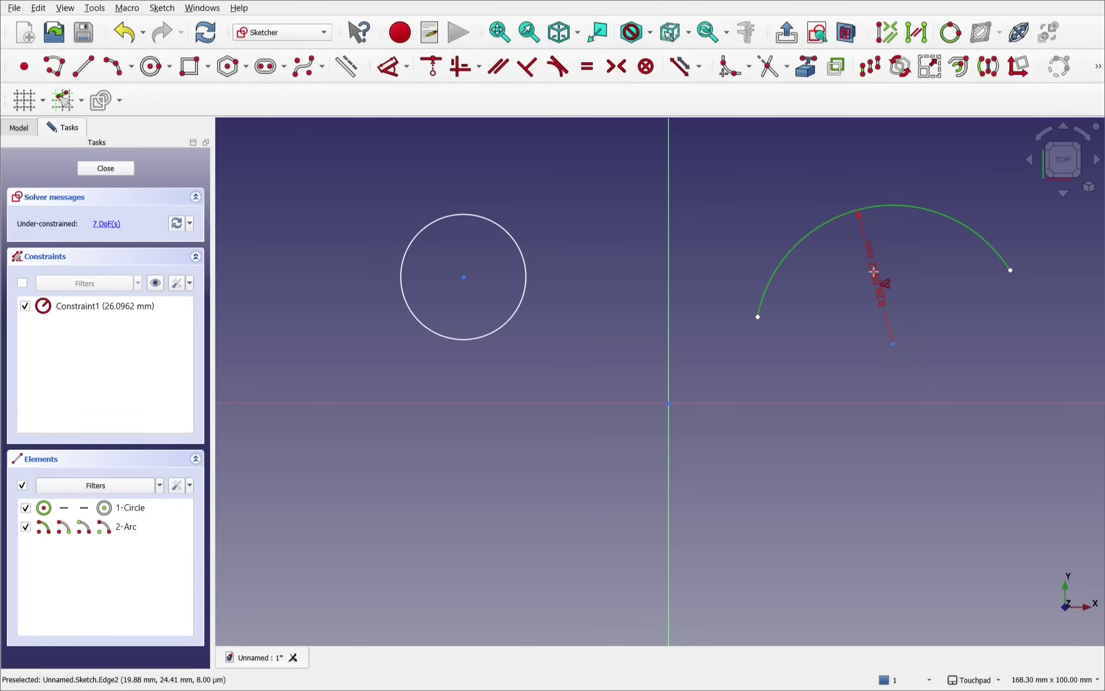
pyautogui.rightClick(874, 271)
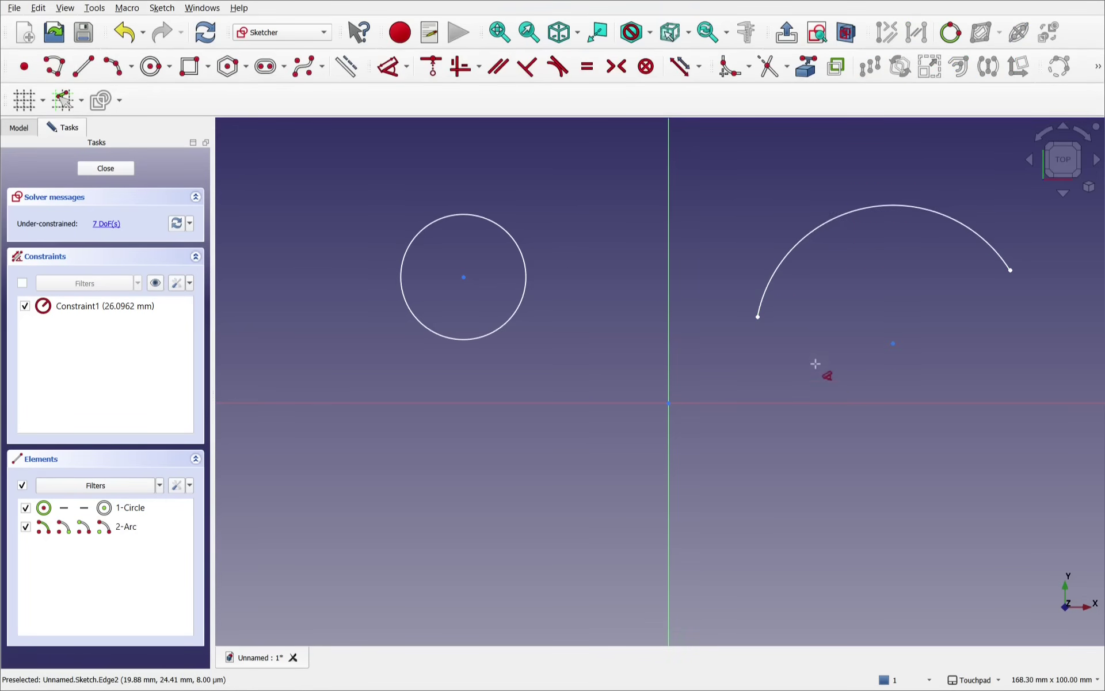
# Try a distance dimension between the circle's edge and the vertical axis, and cancel it.
pyautogui.click(524, 247)
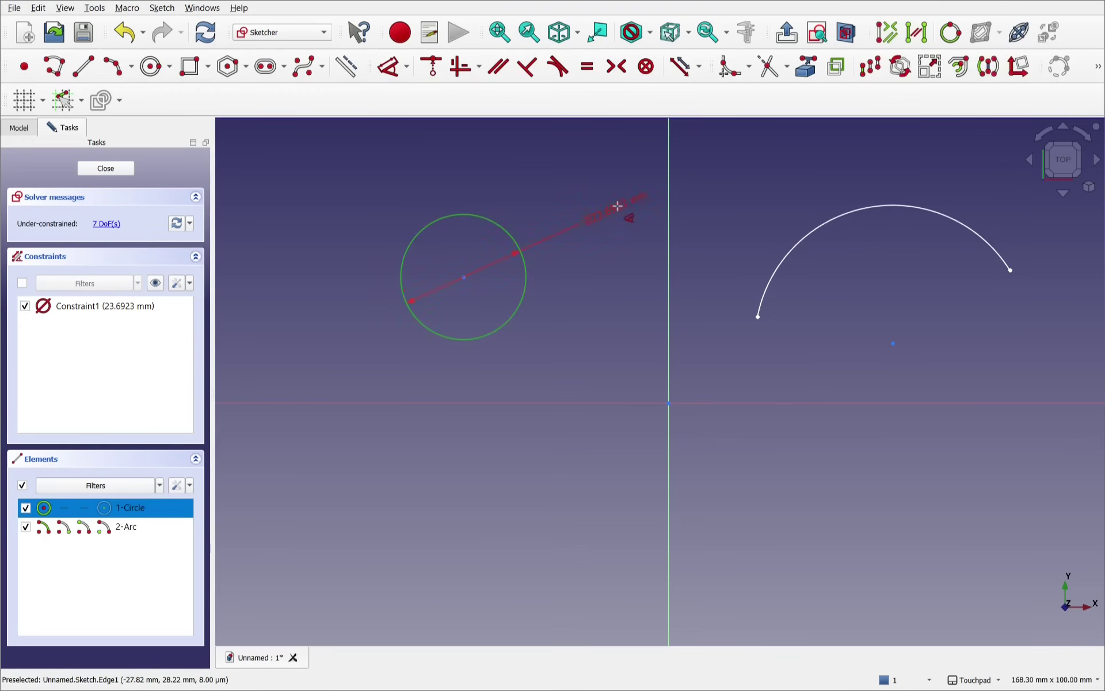
pyautogui.click(670, 258)
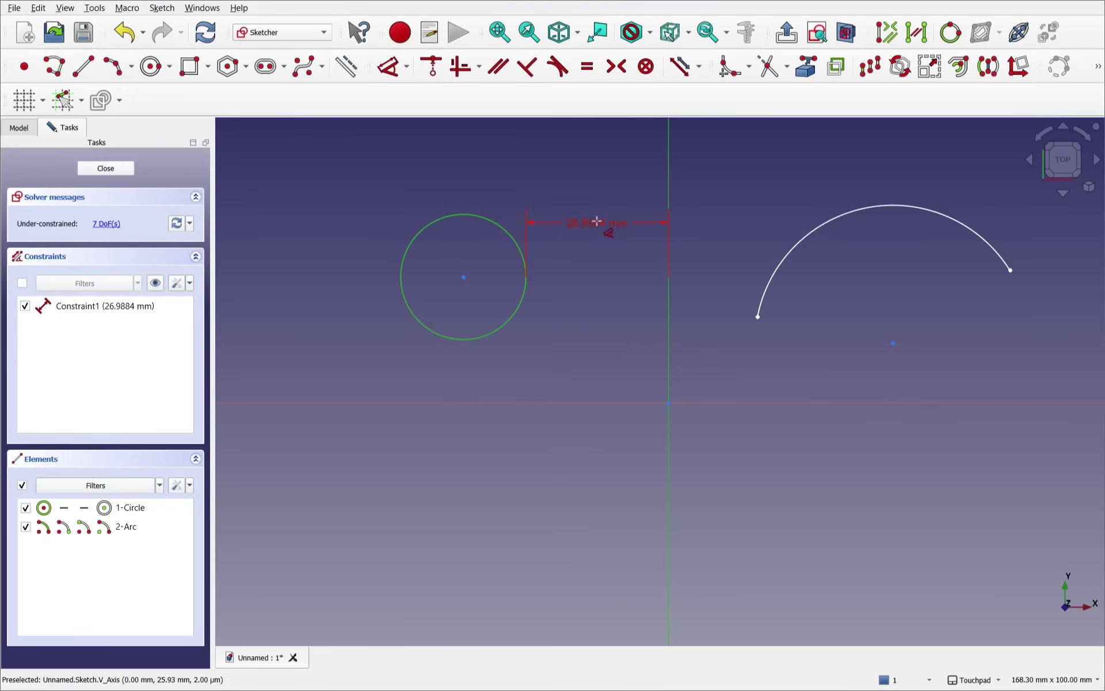
pyautogui.rightClick(597, 221)
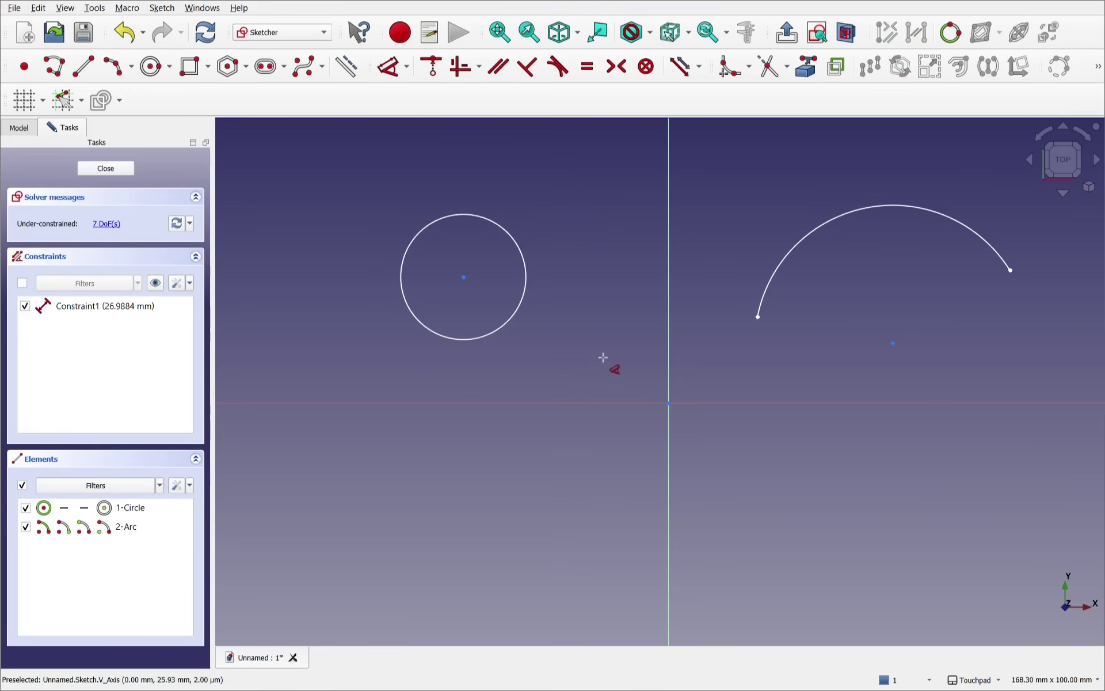
# Try a distance dimension between the arc's edge and the vertical axis, and cancel it.
pyautogui.click(829, 217)
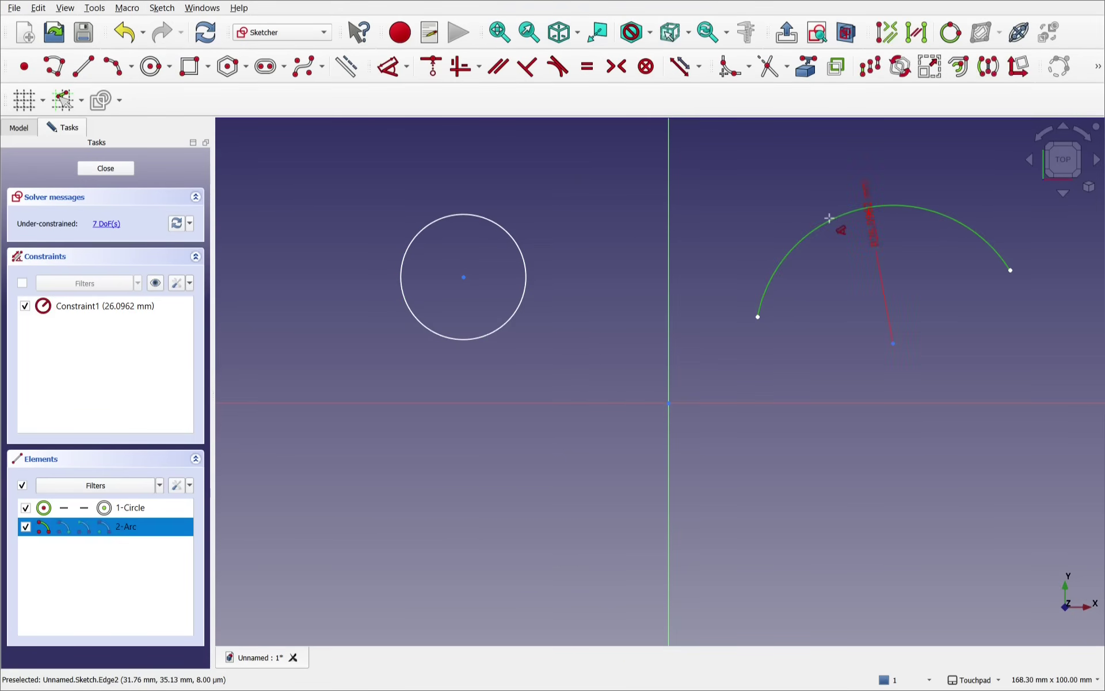
pyautogui.click(663, 274)
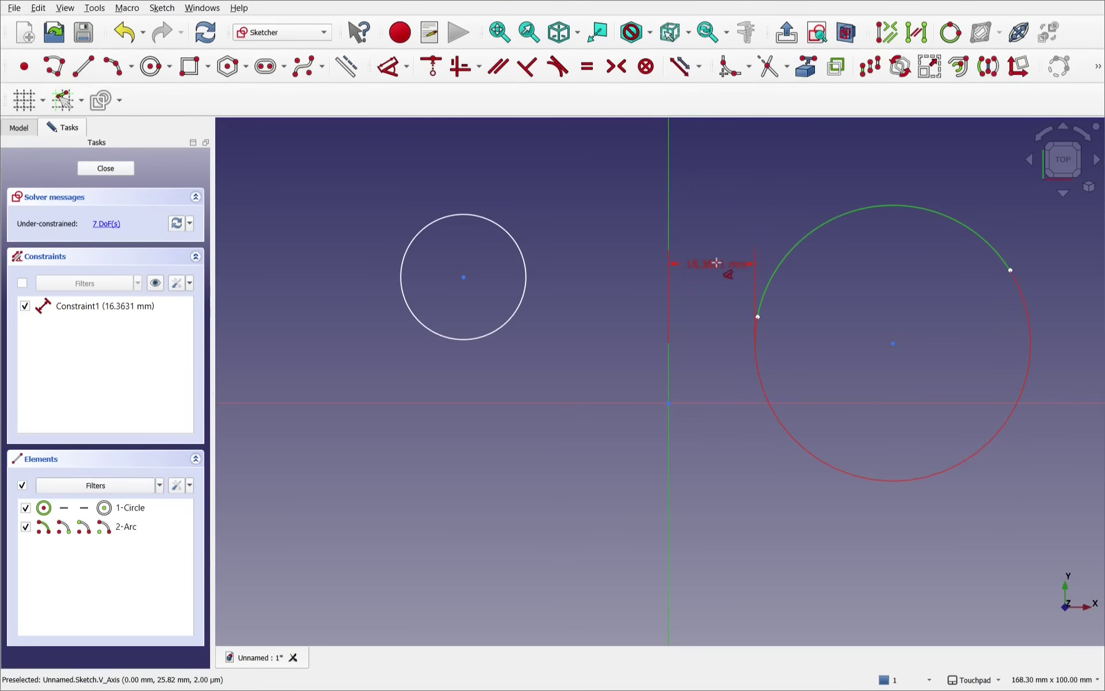
pyautogui.press('Escape')
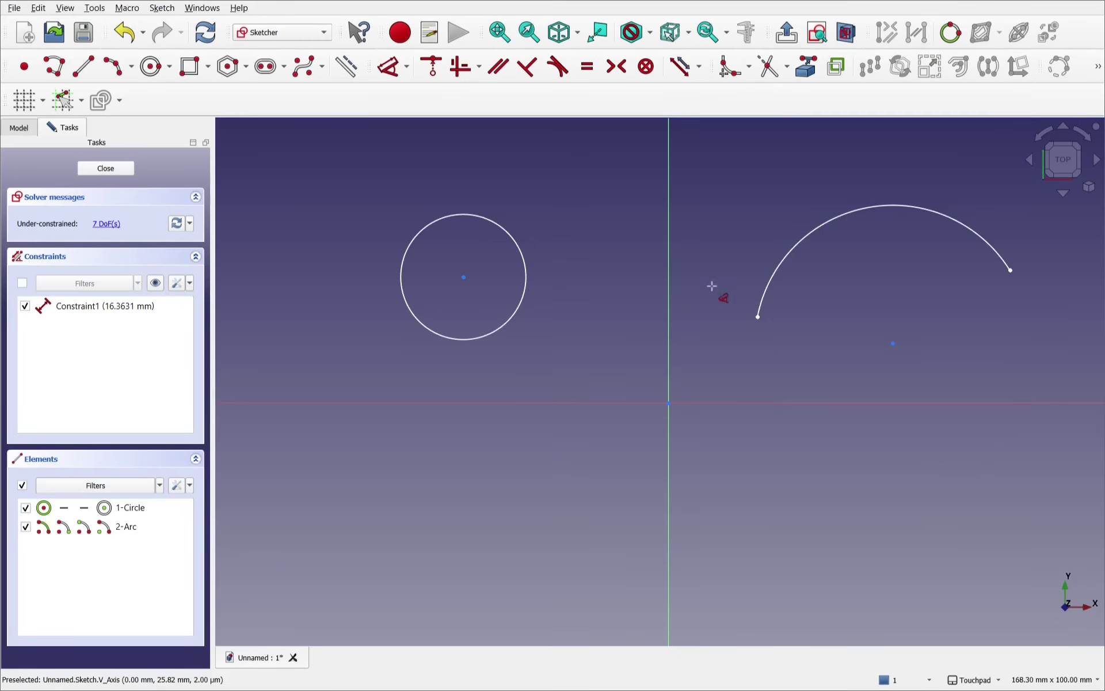
# Try a distance dimension from the circle's centre to the origin, cycling through the horizontal and vertical alignment alternatives, and cancel it.
pyautogui.click(464, 277)
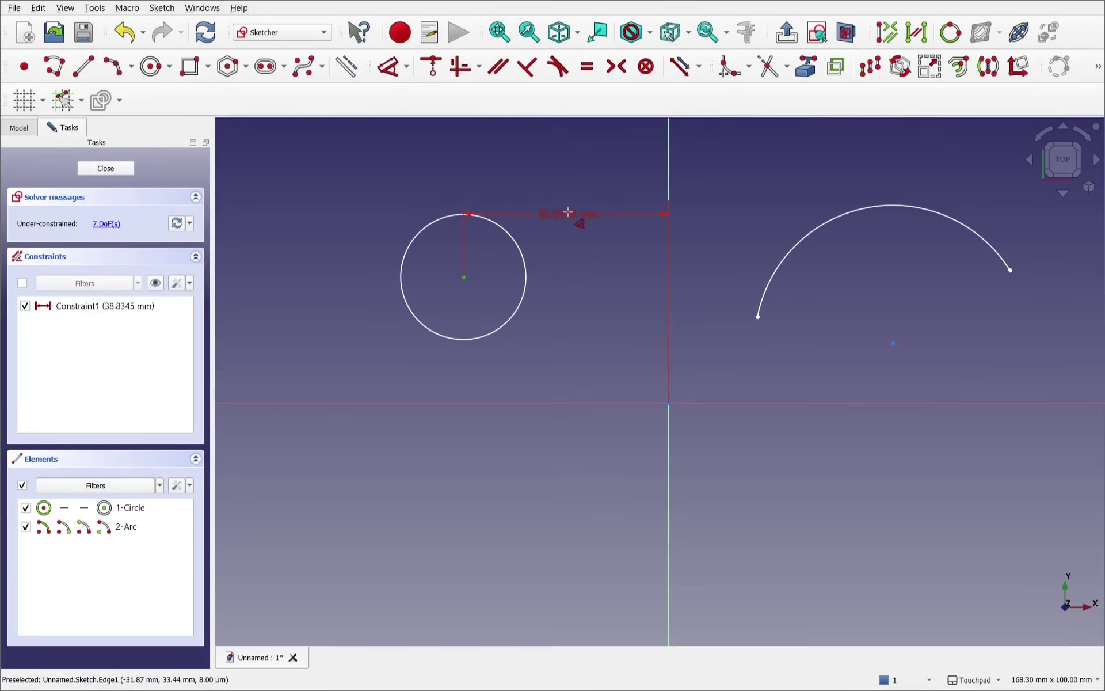
pyautogui.rightClick(568, 212)
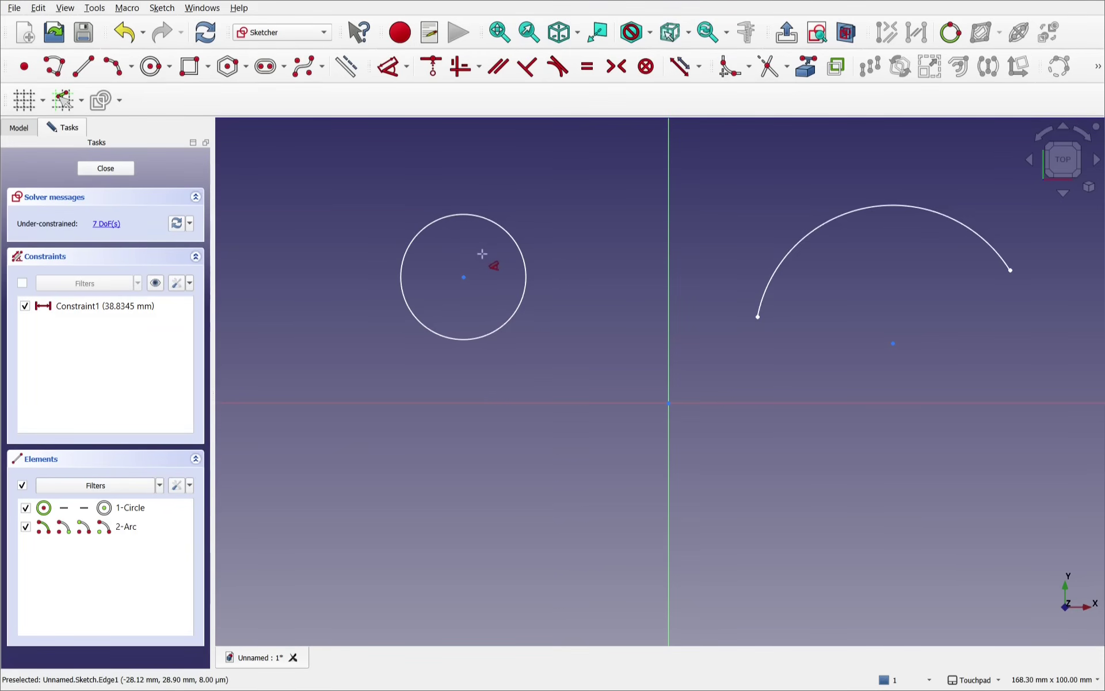
pyautogui.click(461, 277)
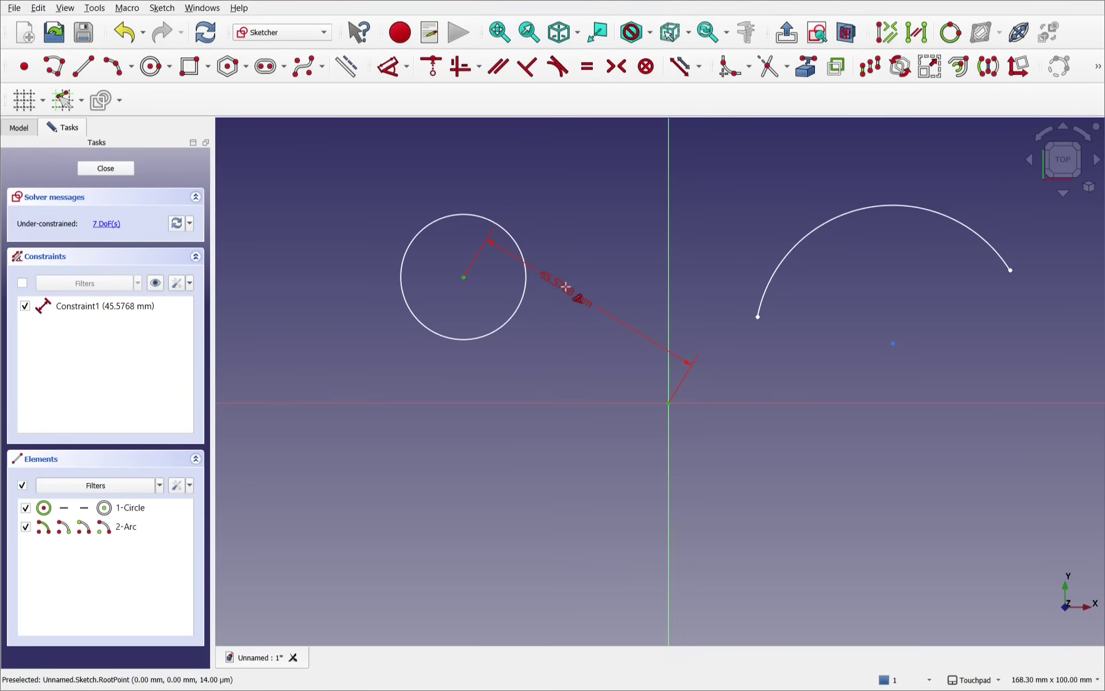
pyautogui.press('m')
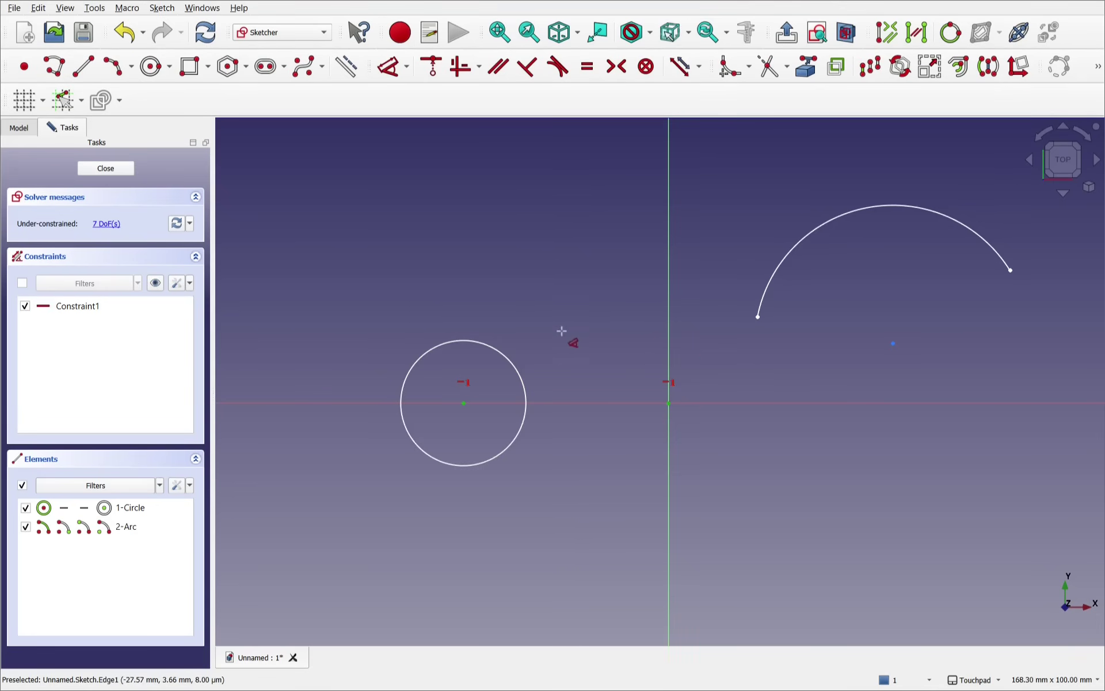
pyautogui.press('m')
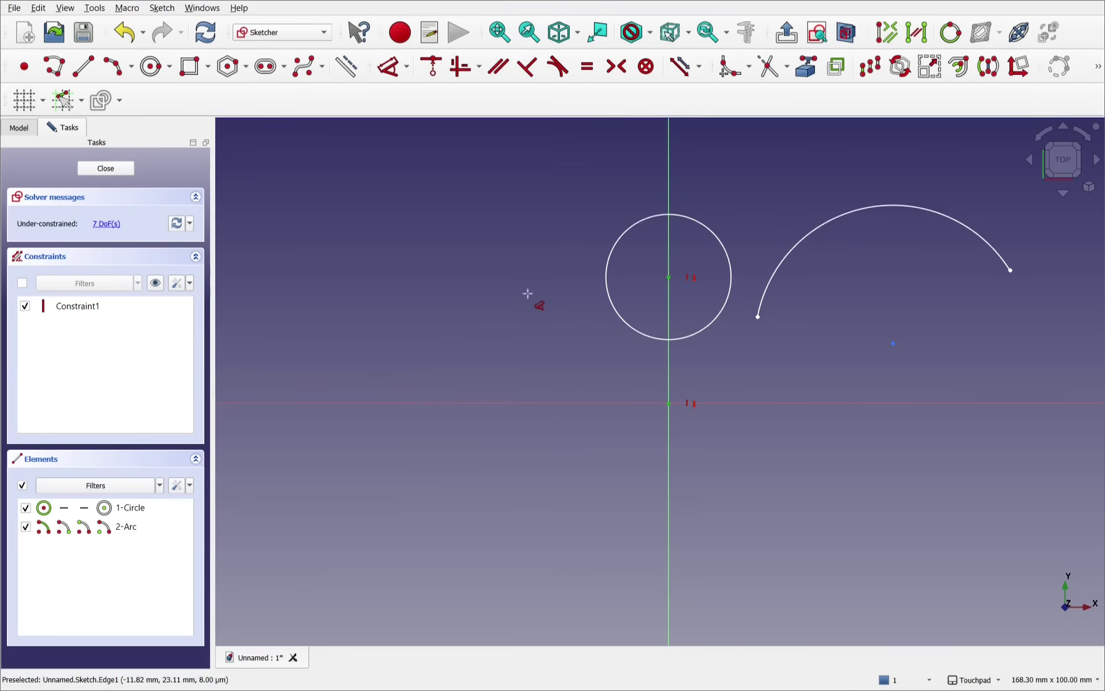
pyautogui.press('m')
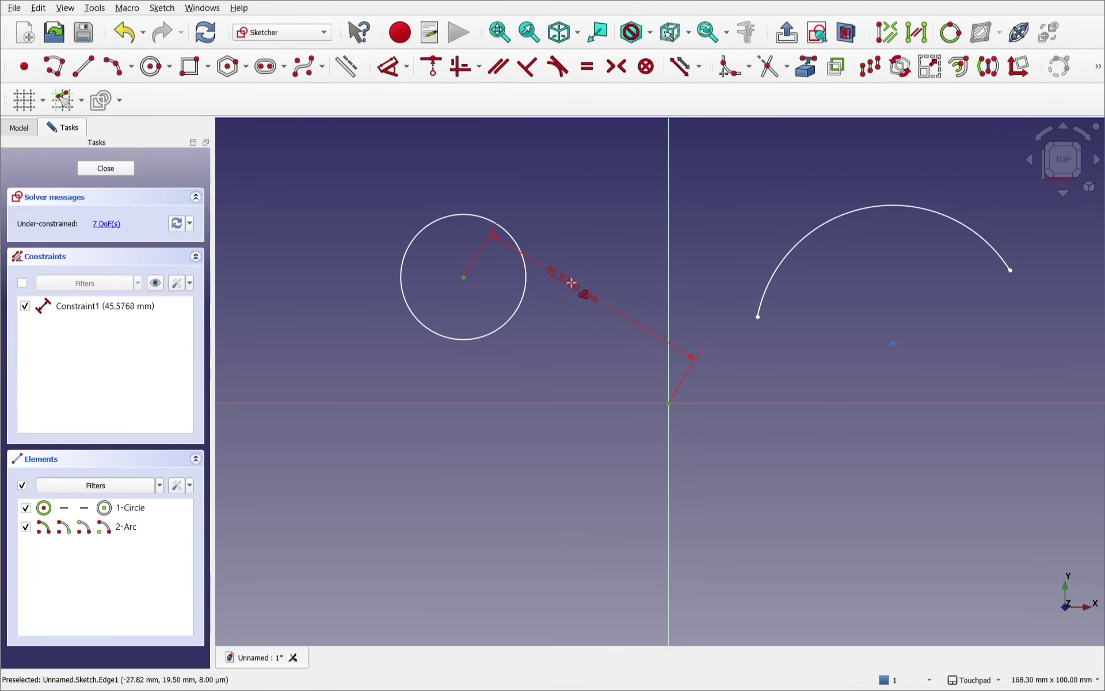
pyautogui.press('Escape')
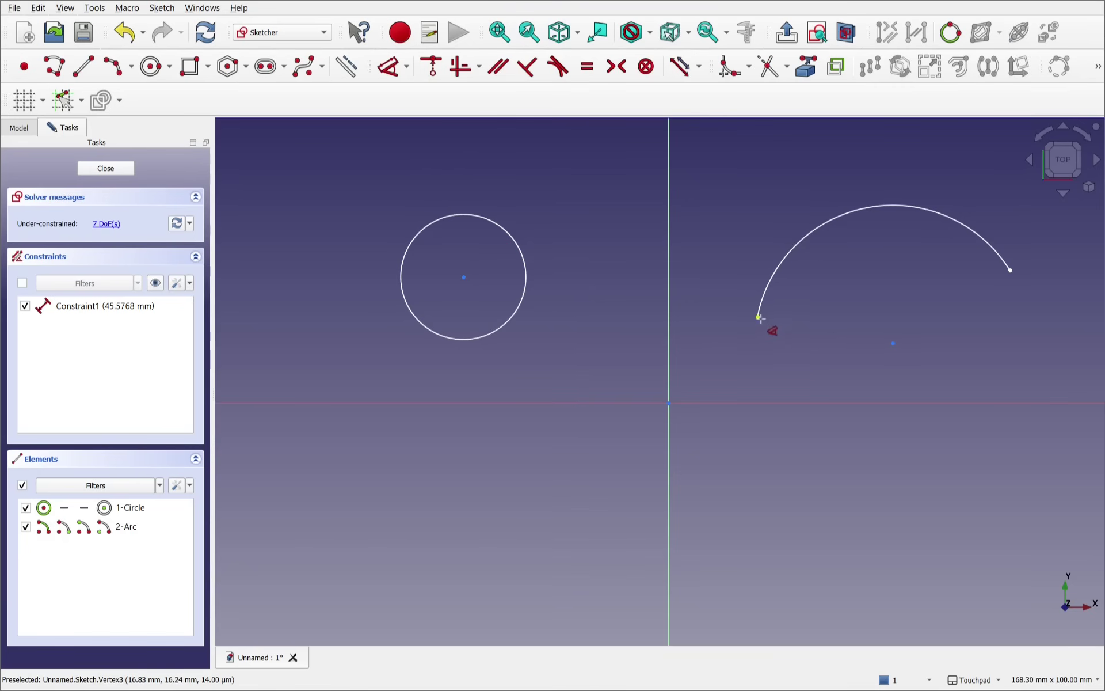
# Try constraining the arc's lower endpoint, the origin and the circle's centre together, cycling through horizontal alignment, vertical alignment and symmetry, and undo it.
pyautogui.moveTo(757, 318); pyautogui.dragTo(670, 403)
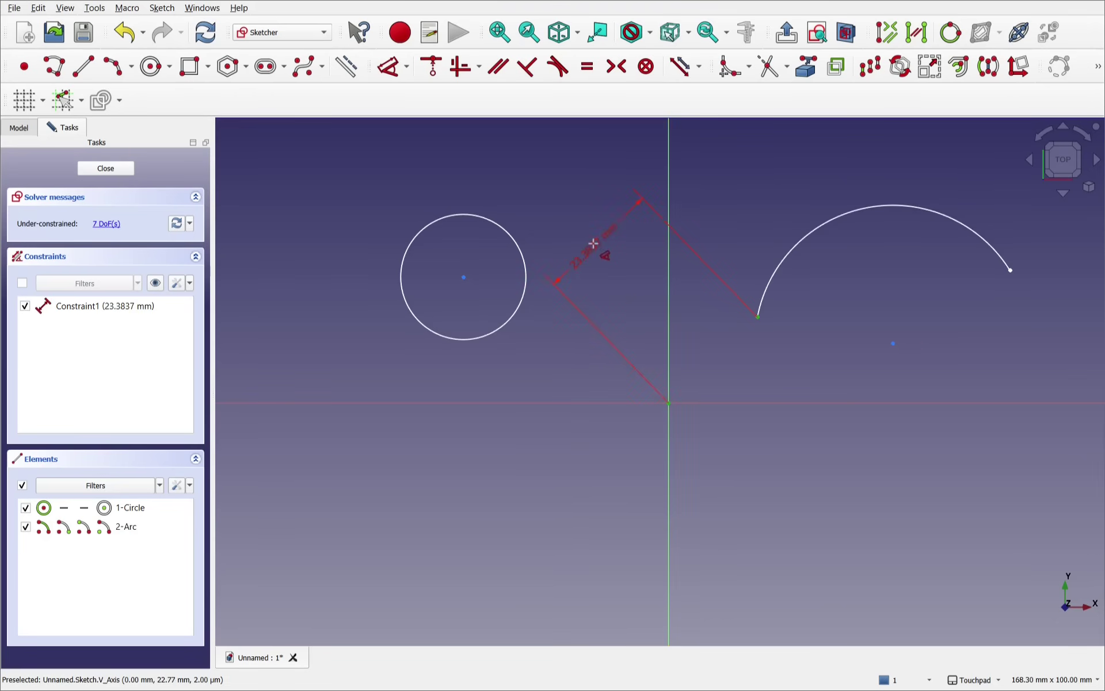
pyautogui.press('Escape')
pyautogui.click(756, 317)
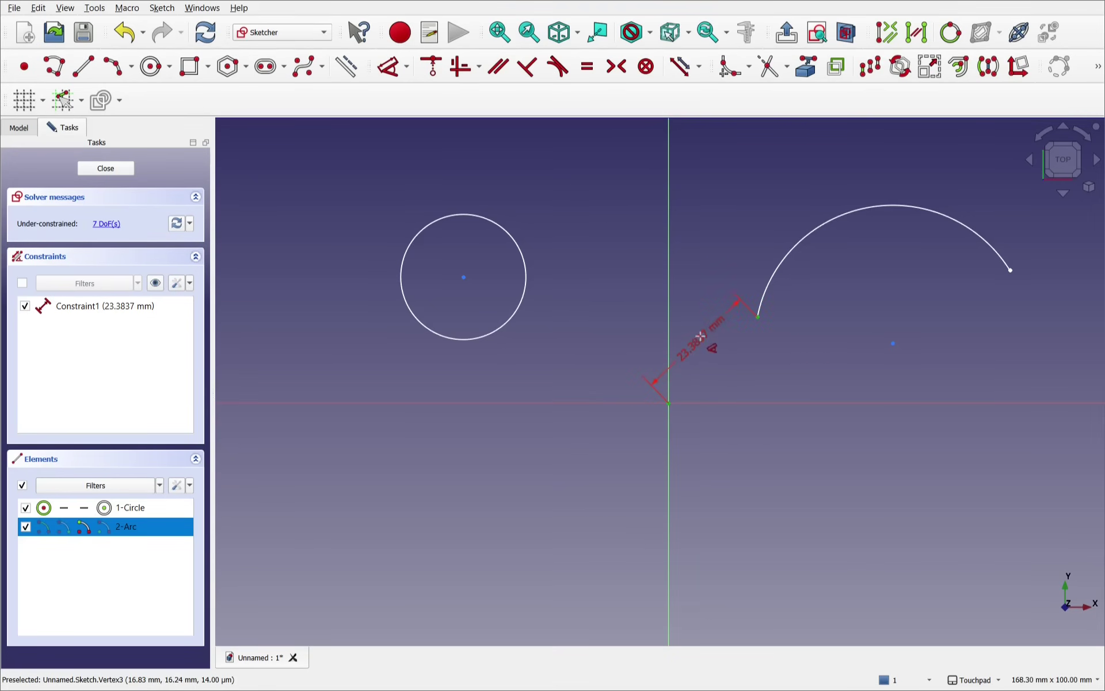
pyautogui.click(462, 278)
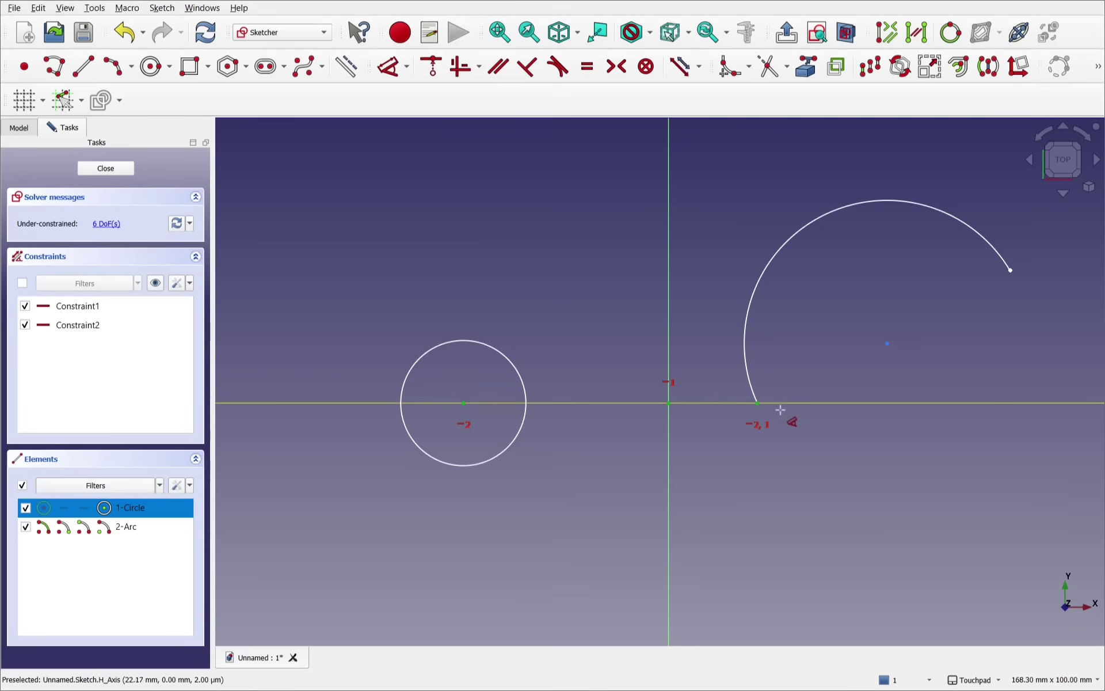
pyautogui.click(622, 422)
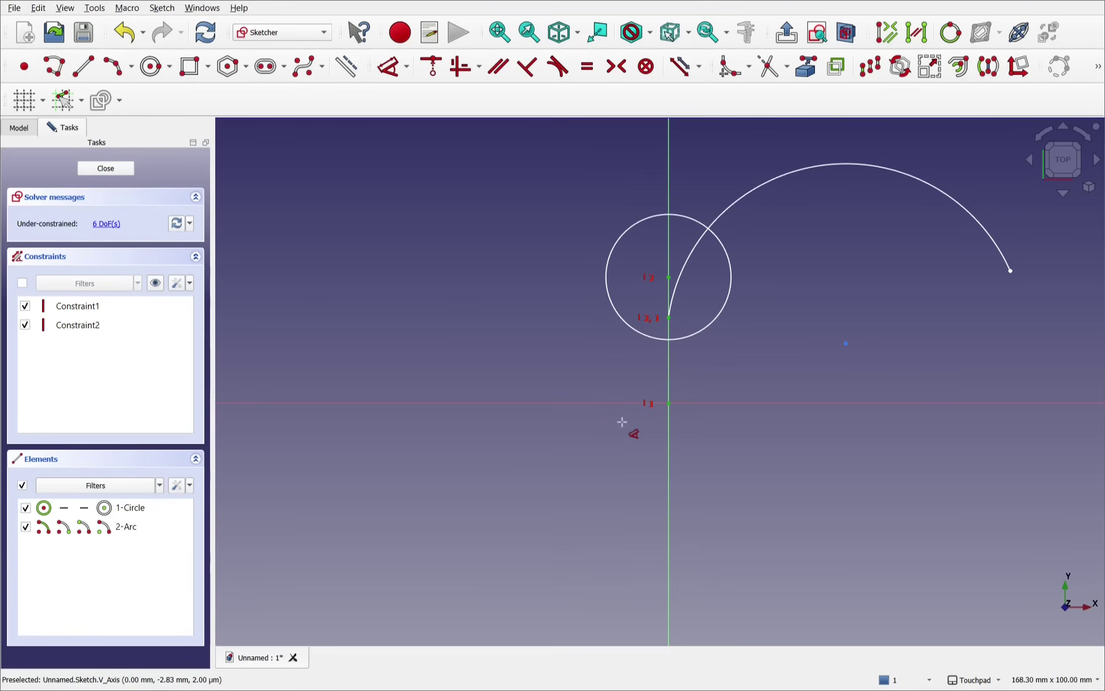
pyautogui.click(622, 422)
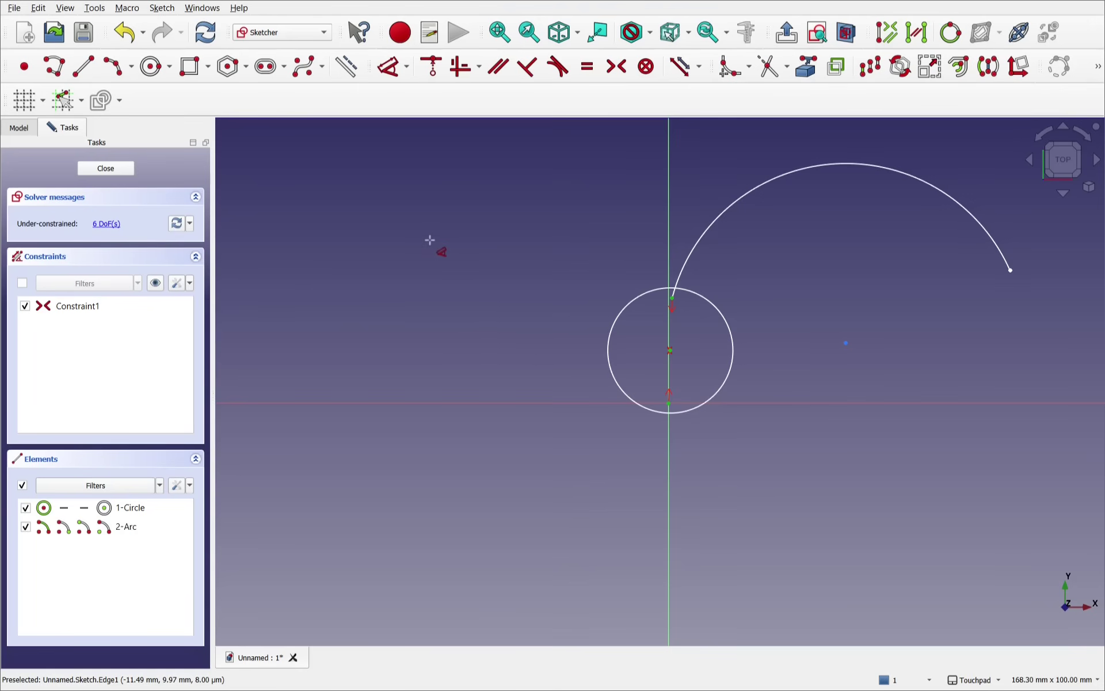
pyautogui.hotkey('ctrl', 'z')
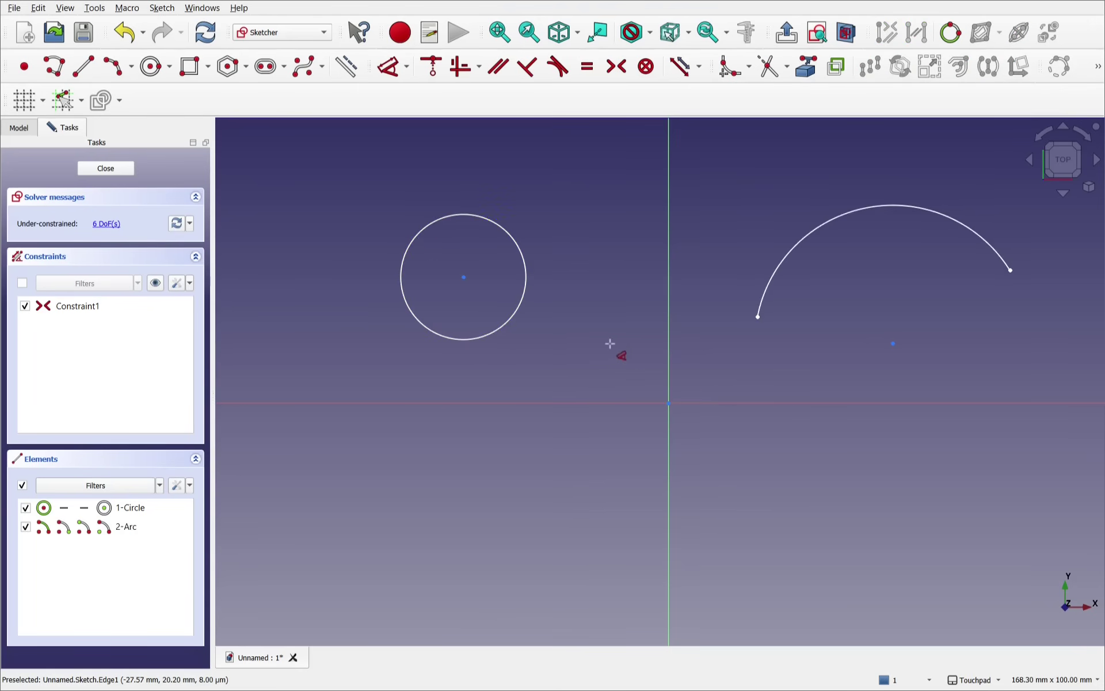
pyautogui.hotkey('ctrl', 'z')
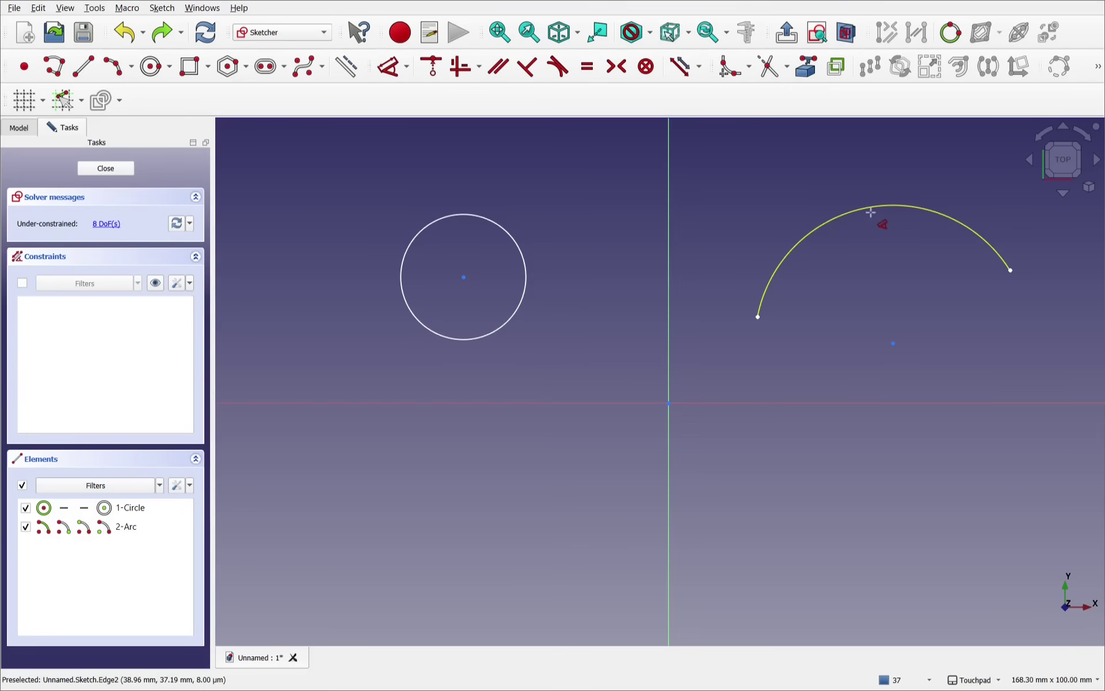
# Dimension the circle's edge to the arc's edge, switching to the concentric alternative, and set the gap between them to 10 mm.
pyautogui.click(527, 269)
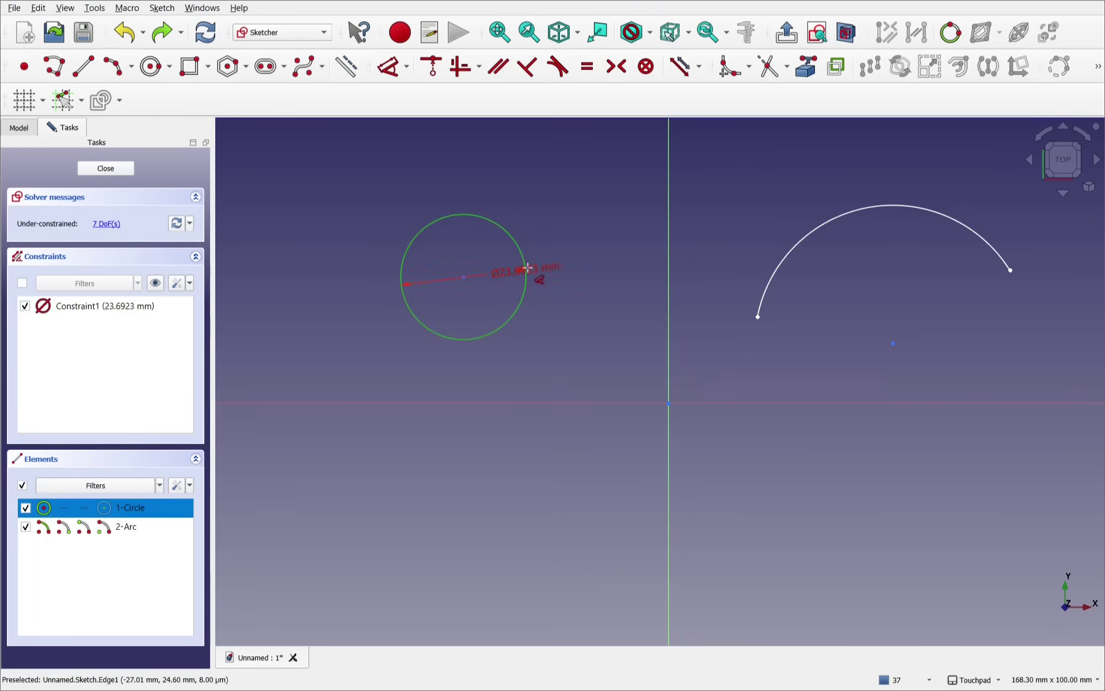
pyautogui.click(816, 231)
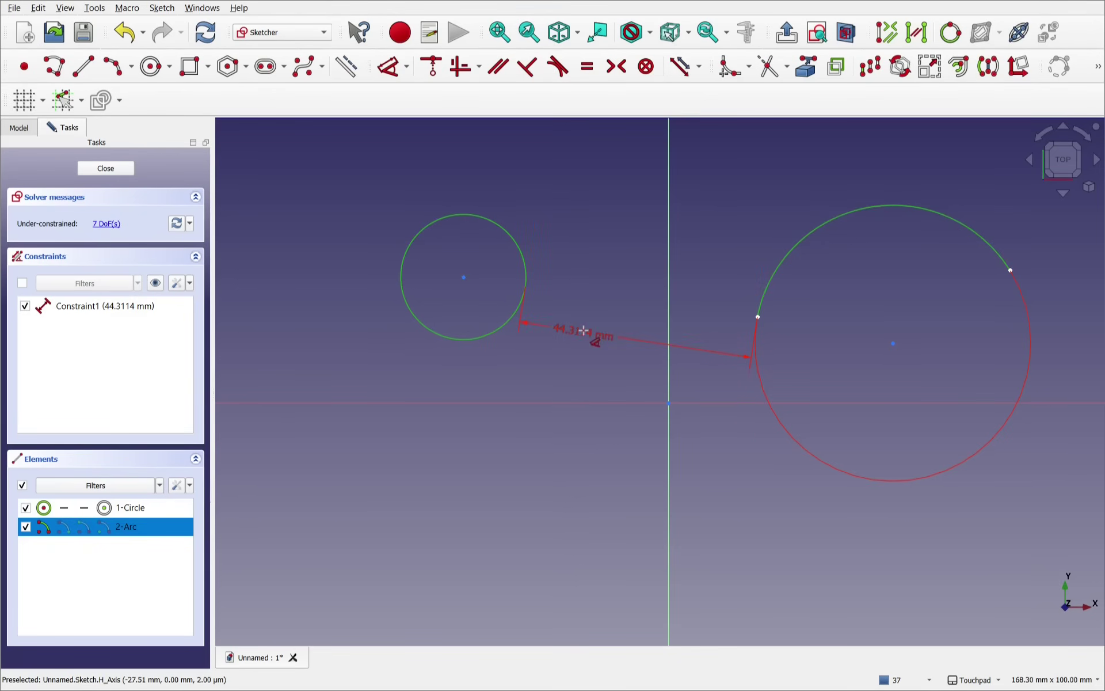
pyautogui.click(583, 331)
pyautogui.scroll(-5, 601, 331)
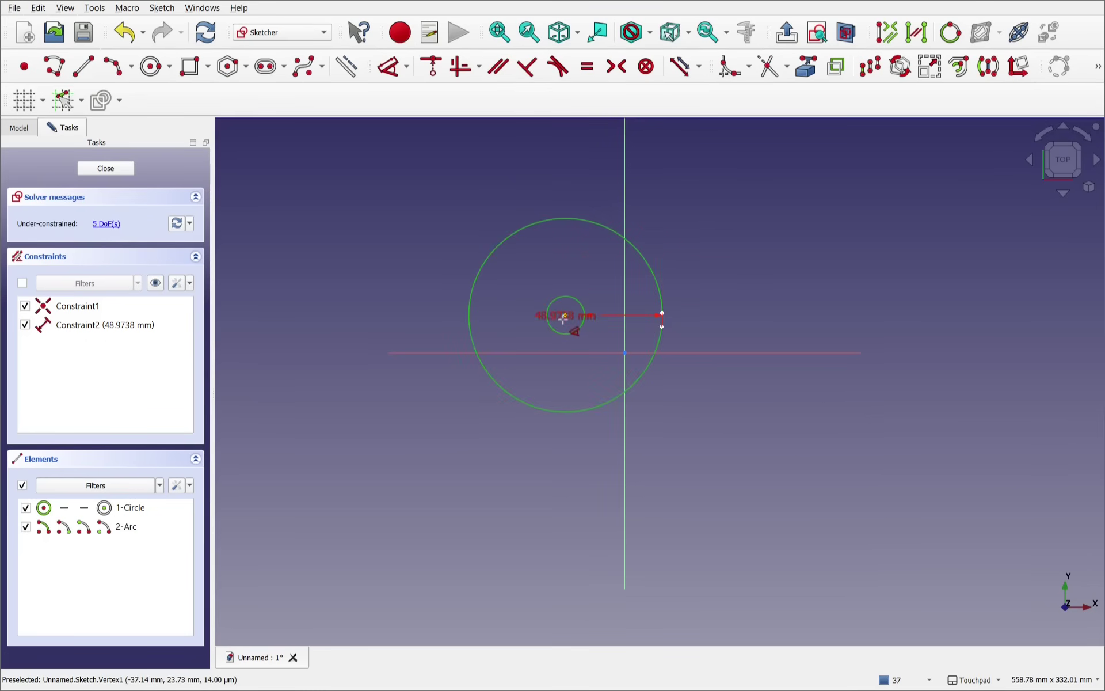
pyautogui.scroll(3, 578, 297)
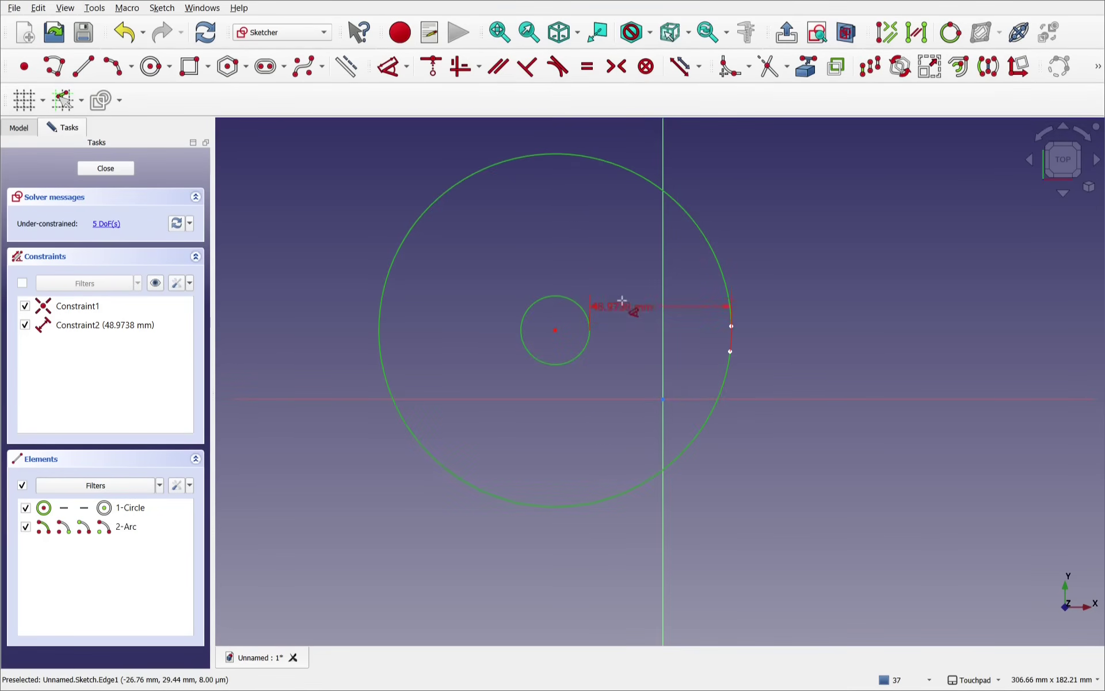
pyautogui.click(638, 280)
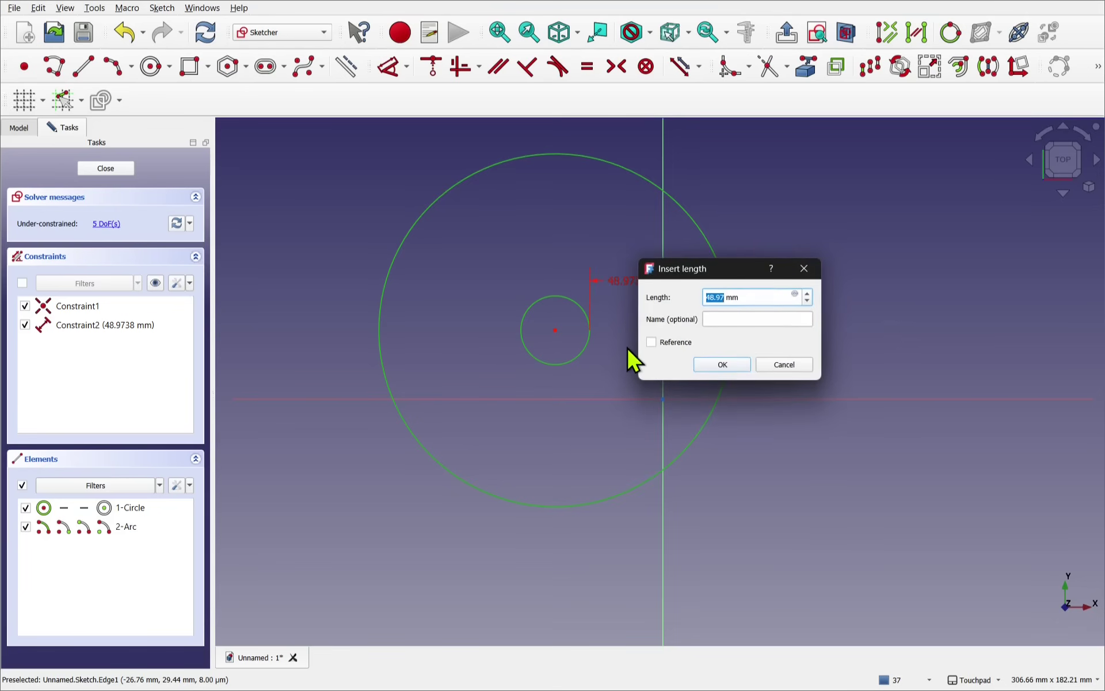
pyautogui.write('10')
pyautogui.press('Return')
# Leave the Dimension tool and shift the arc's upper endpoint and the shared centre to test the concentric constraint.
pyautogui.rightClick(785, 321)
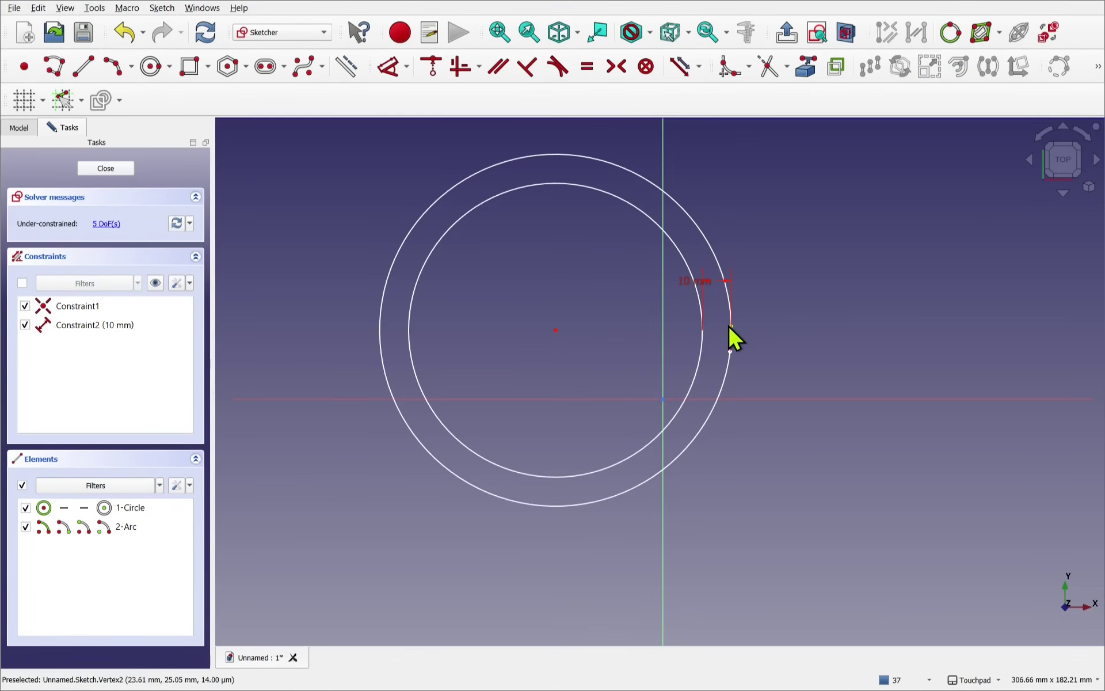
pyautogui.moveTo(731, 326); pyautogui.dragTo(742, 274)
pyautogui.moveTo(554, 333)
pyautogui.mouseDown()
pyautogui.moveTo(685, 452)
pyautogui.moveTo(522, 392)
pyautogui.moveTo(540, 360)
pyautogui.moveTo(593, 387)
pyautogui.moveTo(564, 351)
pyautogui.mouseUp()
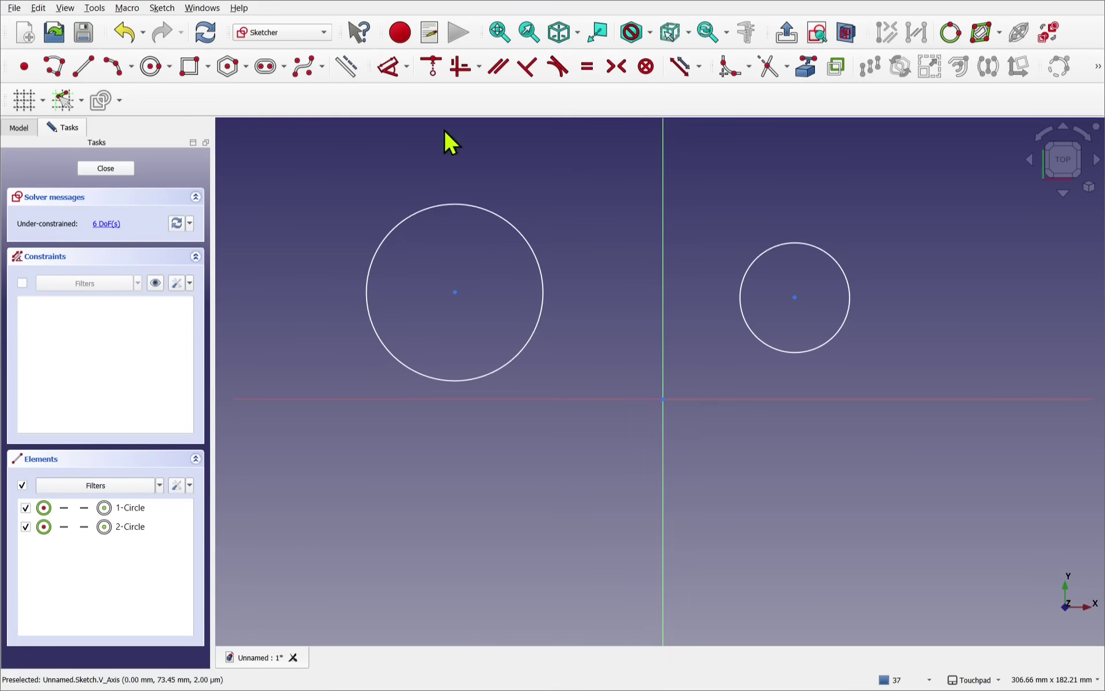
# Try a horizontal dimension between the two circles' centres, cycling through the horizontal and vertical alignment alternatives, and cancel it.
pyautogui.click(389, 68)
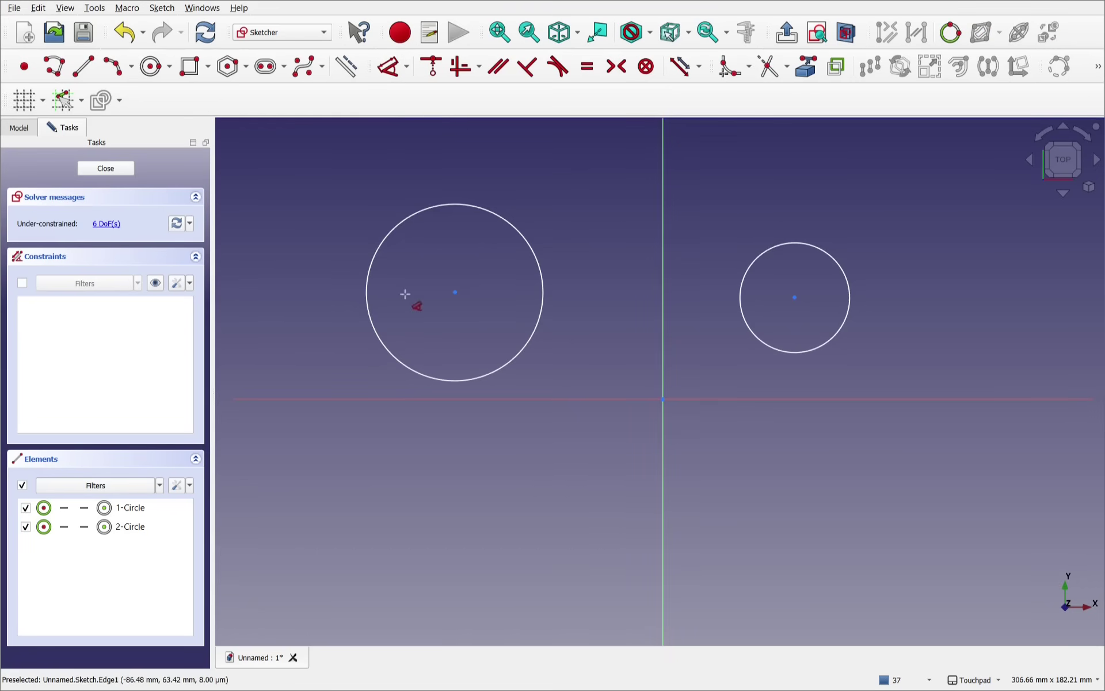
pyautogui.click(454, 293)
pyautogui.click(794, 297)
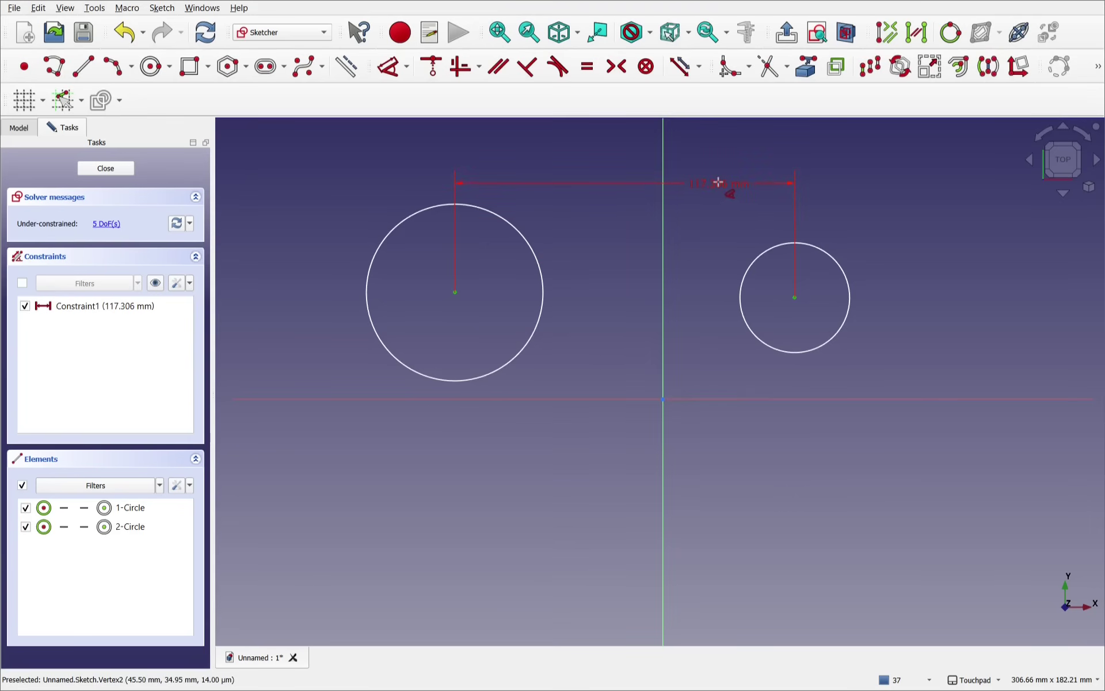
pyautogui.press('m')
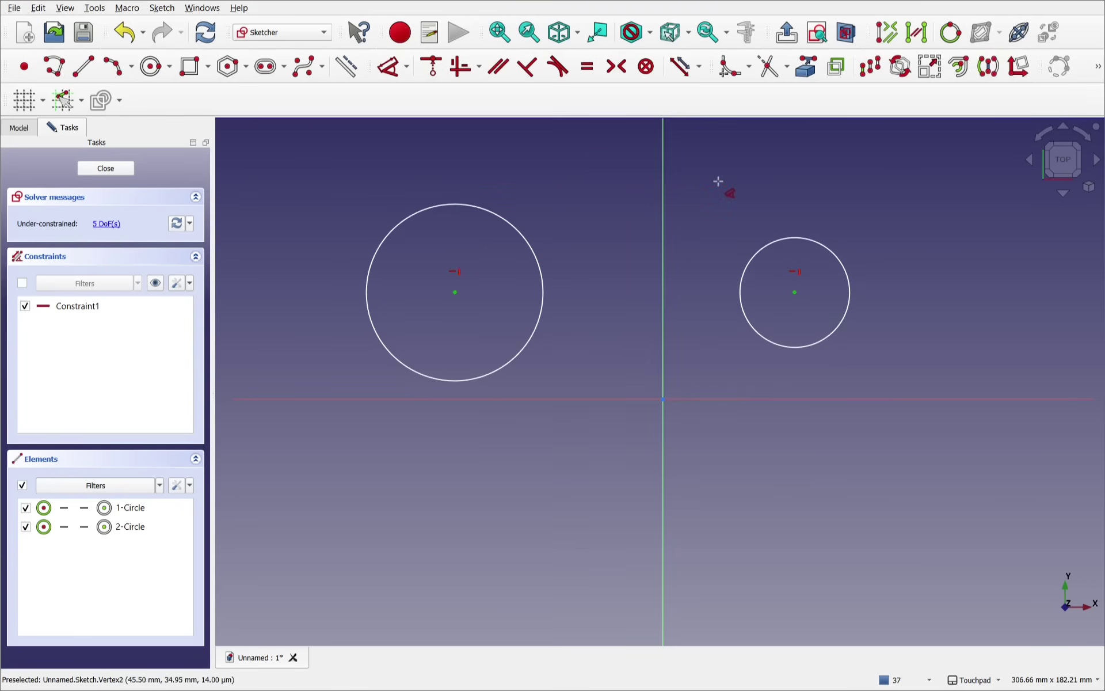
pyautogui.press('m')
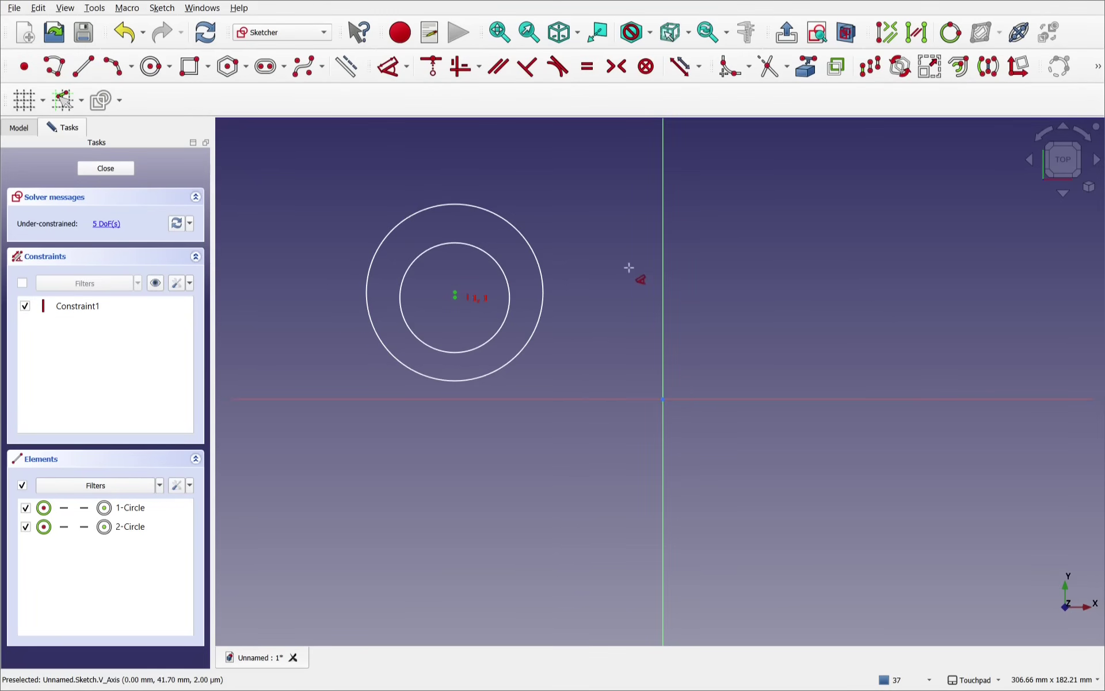
pyautogui.press('m')
pyautogui.click(614, 218)
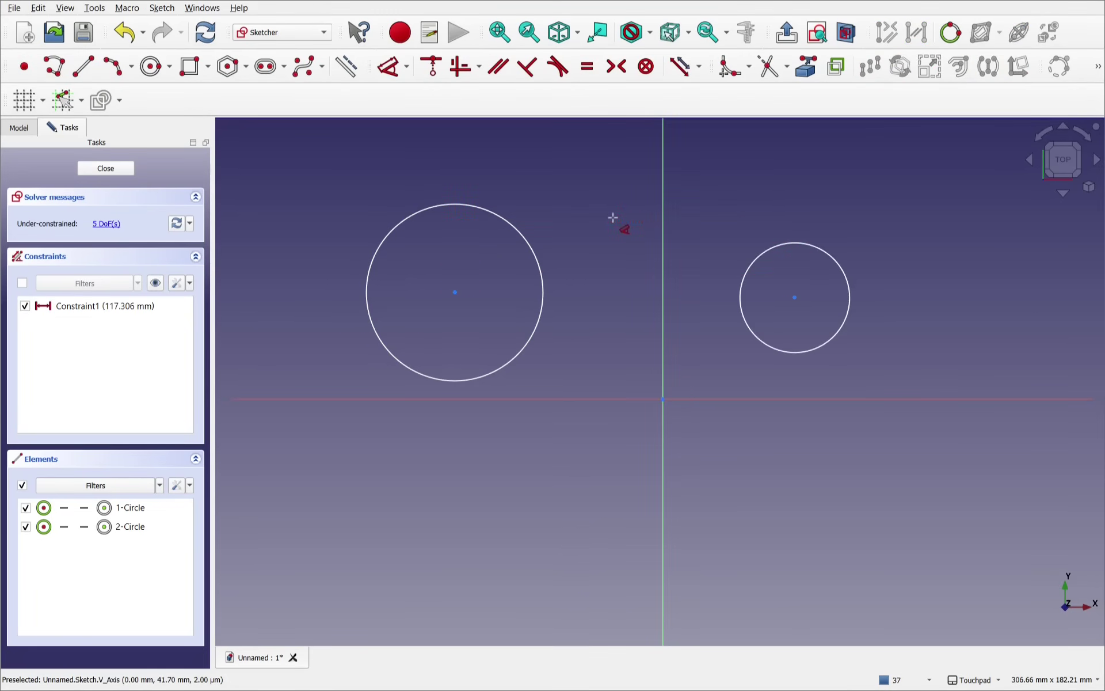
# Dimension the two circles' edges, switching to the concentric alternative, and set the distance between the edges to 12 mm.
pyautogui.click(546, 308)
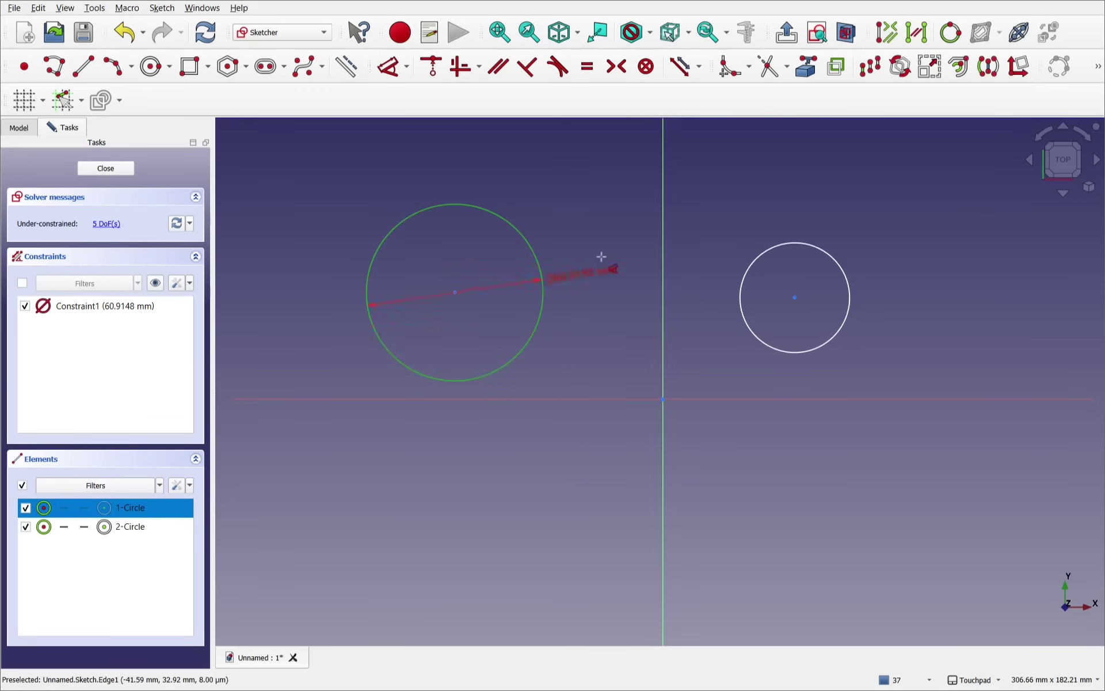
pyautogui.click(743, 293)
pyautogui.press('m')
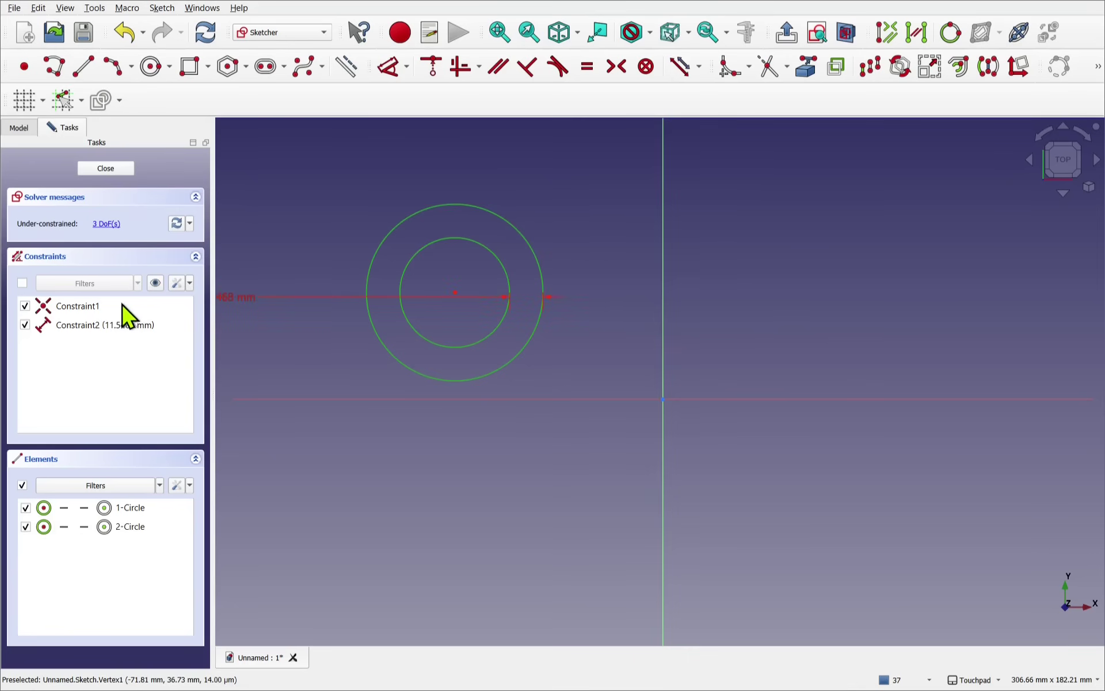
pyautogui.moveTo(410, 297); pyautogui.dragTo(602, 265)
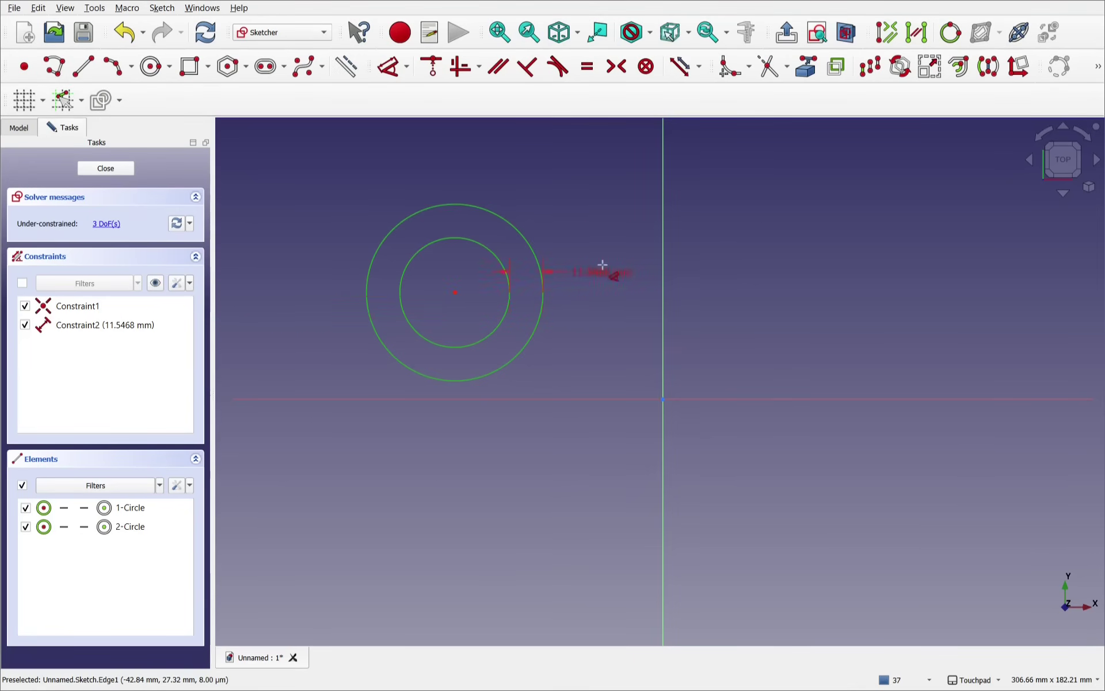
pyautogui.doubleClick(609, 224)
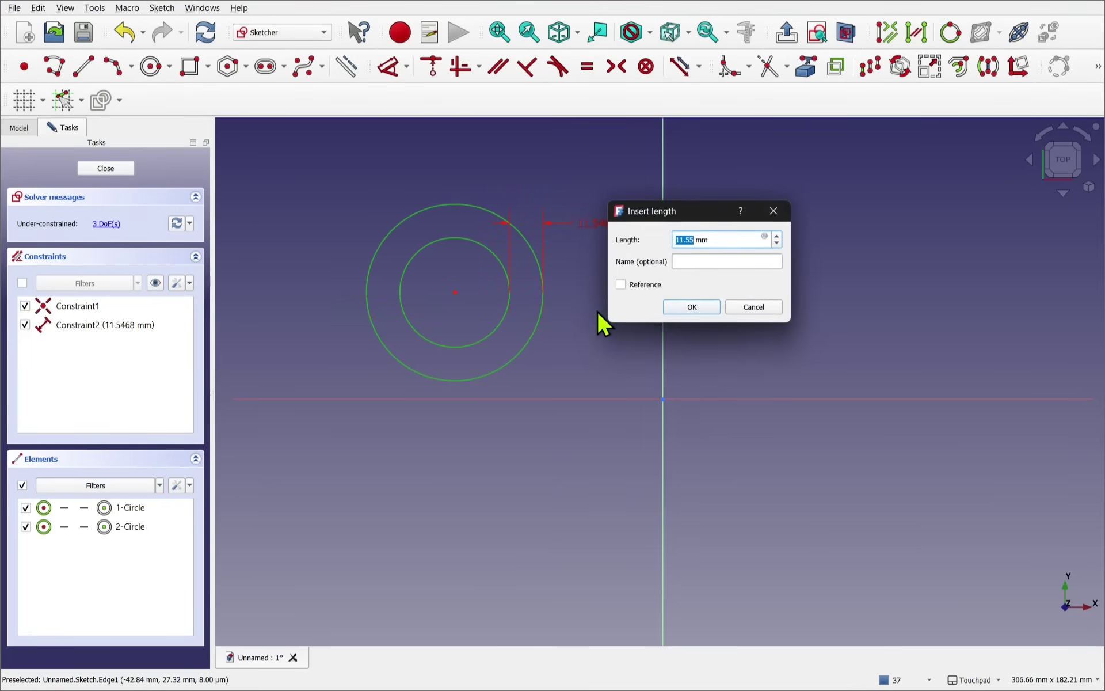
pyautogui.write('12')
pyautogui.click(674, 311)
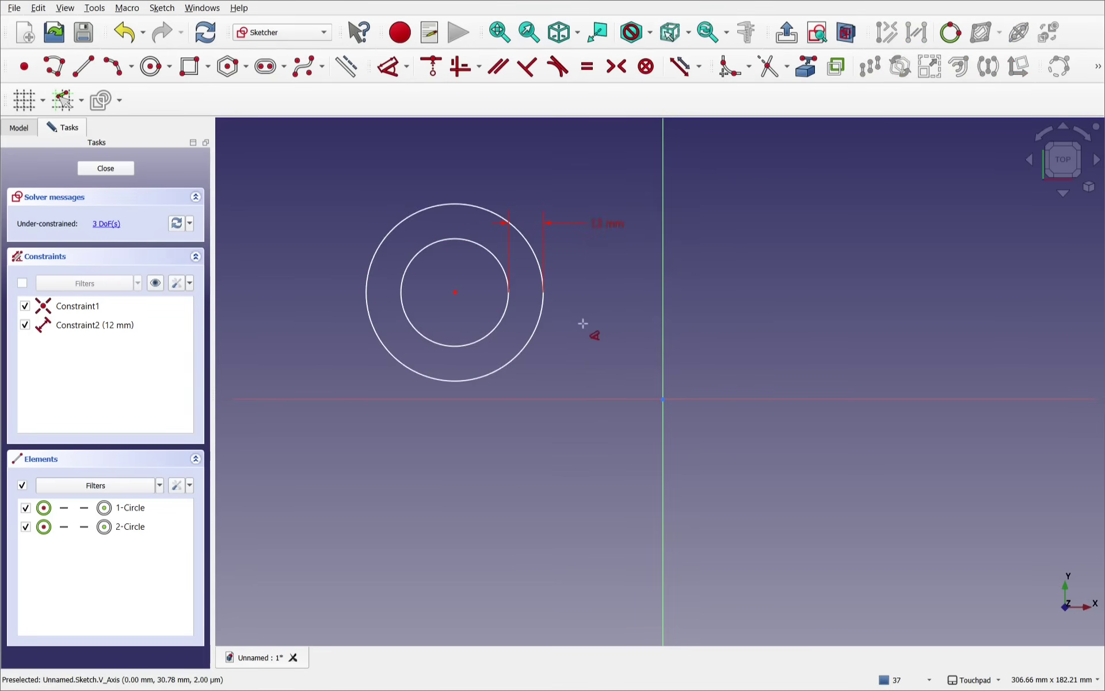
# Undo the concentric constraint and the 12 mm distance so that the two circles are separate again.
pyautogui.hotkey('ctrl', 'z')
pyautogui.hotkey('ctrl', 'z')
pyautogui.hotkey('ctrl', 'z')
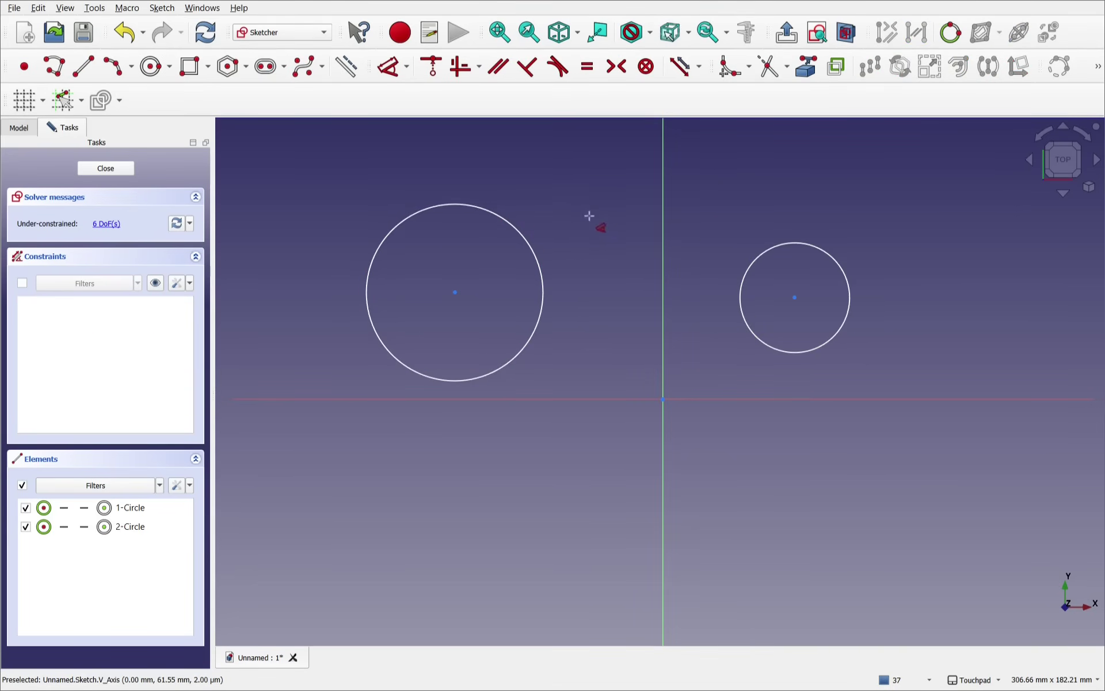
# Apply the Dimension tool to both circles' edges and cycle through the concentric-with-distance, equality and edge-to-edge distance alternatives.
pyautogui.click(539, 249)
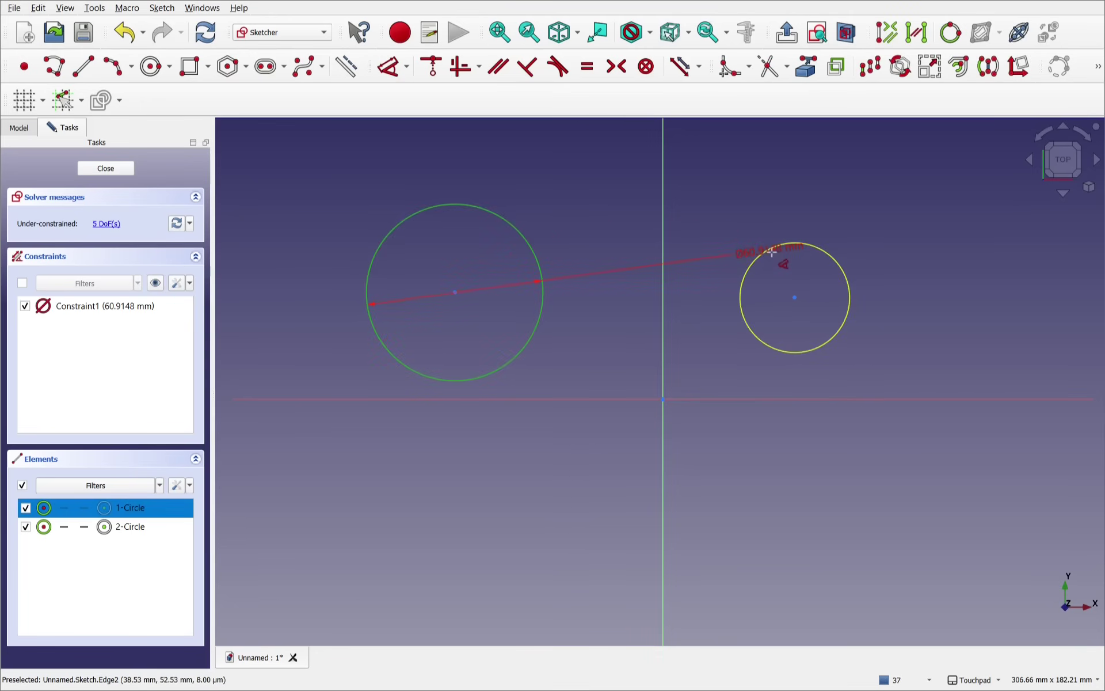
pyautogui.click(785, 257)
pyautogui.moveTo(622, 244); pyautogui.dragTo(604, 209)
pyautogui.press('c')
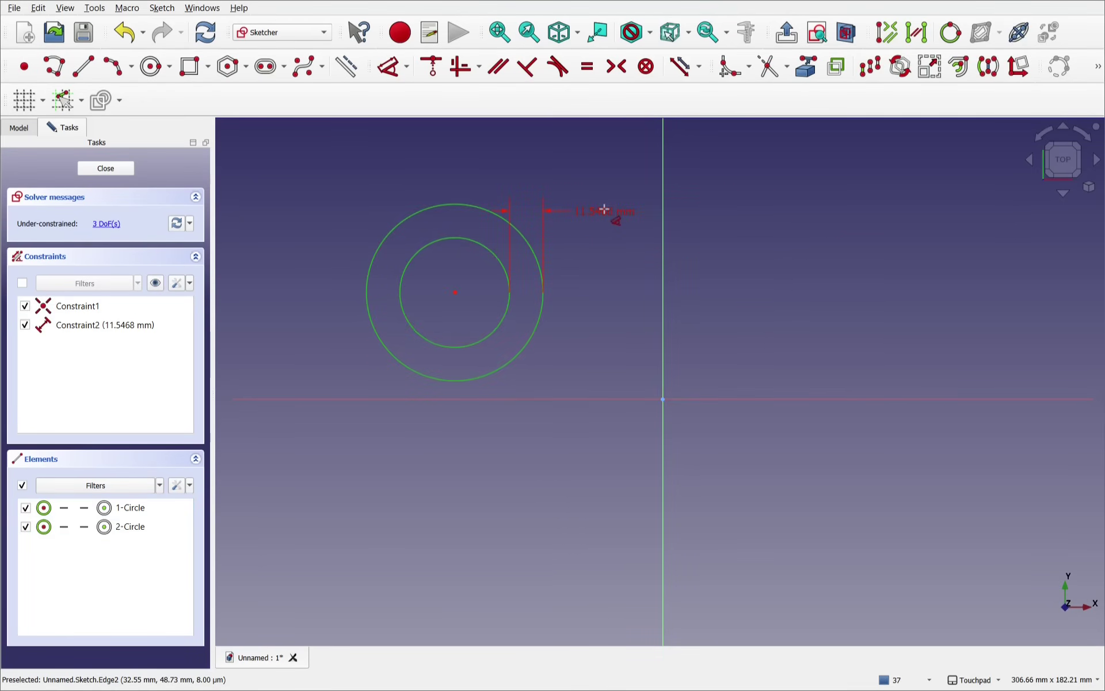
pyautogui.hotkey('ctrl', 'z')
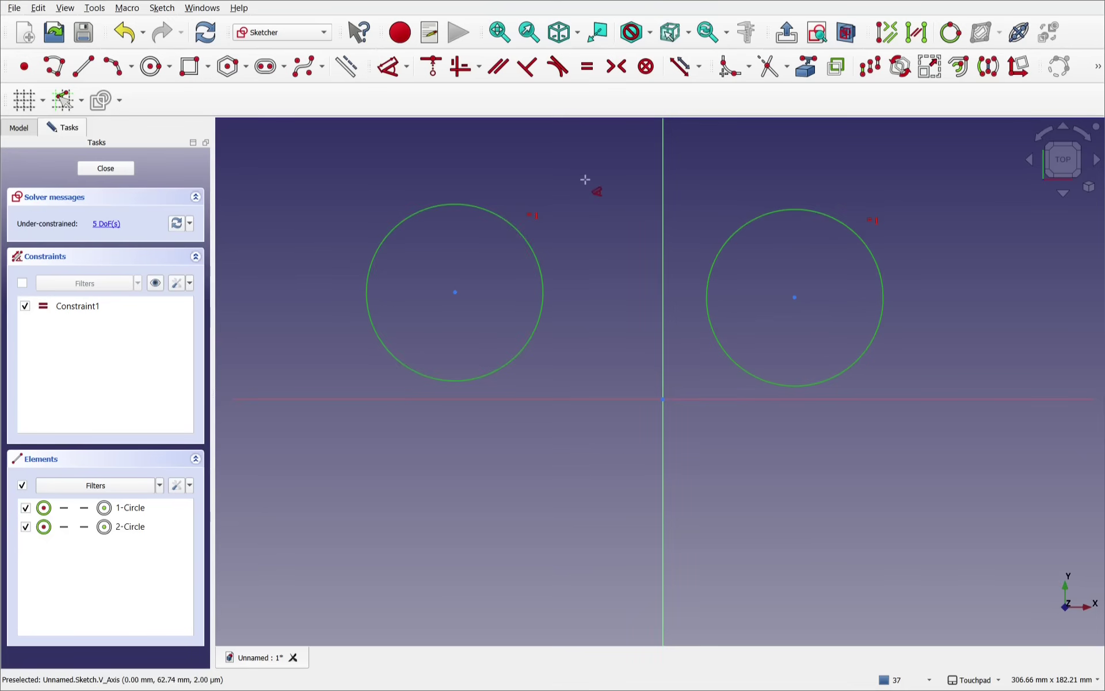
pyautogui.hotkey('ctrl', 'z')
pyautogui.moveTo(583, 181); pyautogui.dragTo(554, 153)
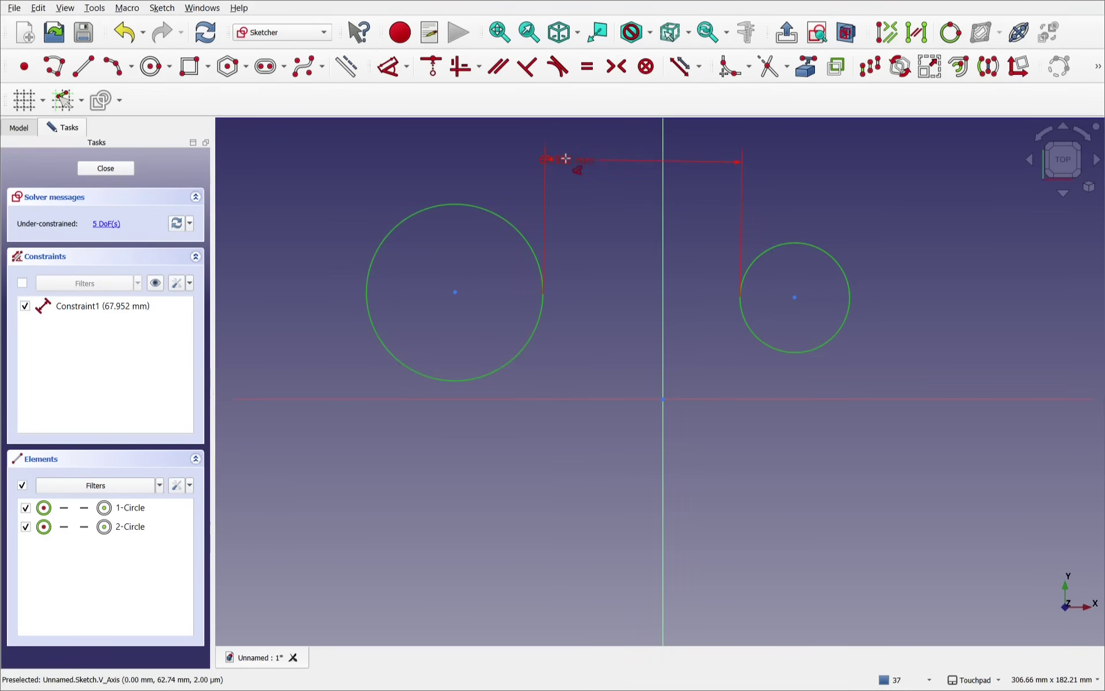
# Delete the two circles and draw a rectangle about 115 mm wide and 93 mm tall around the origin.
pyautogui.press('Delete')
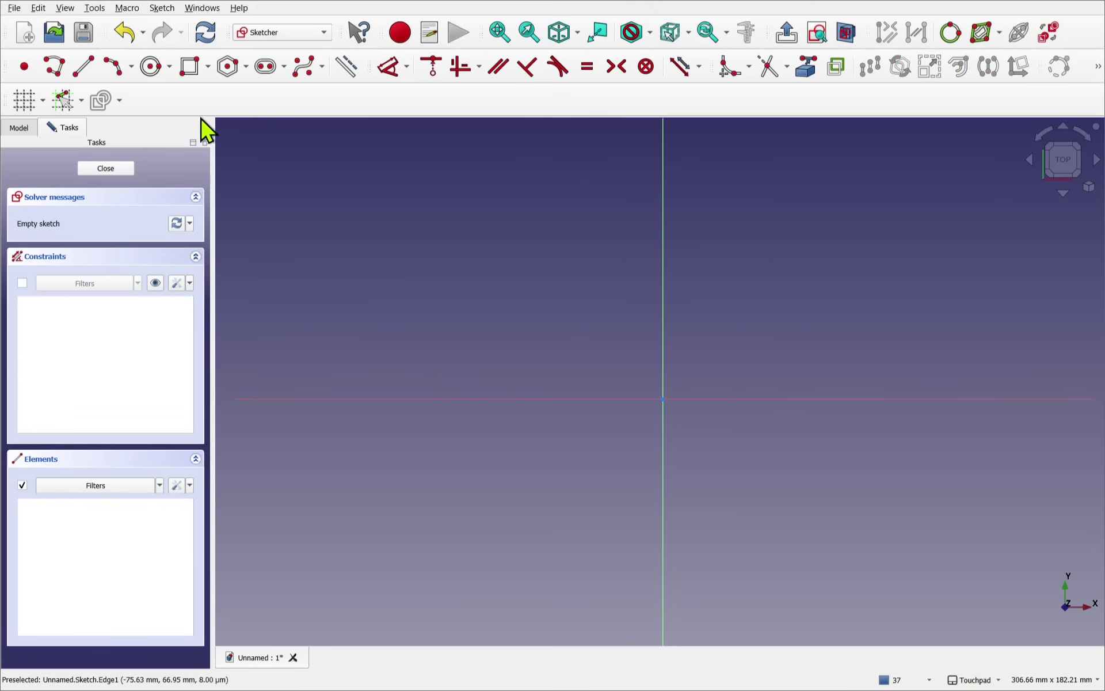
pyautogui.click(190, 66)
pyautogui.click(487, 259)
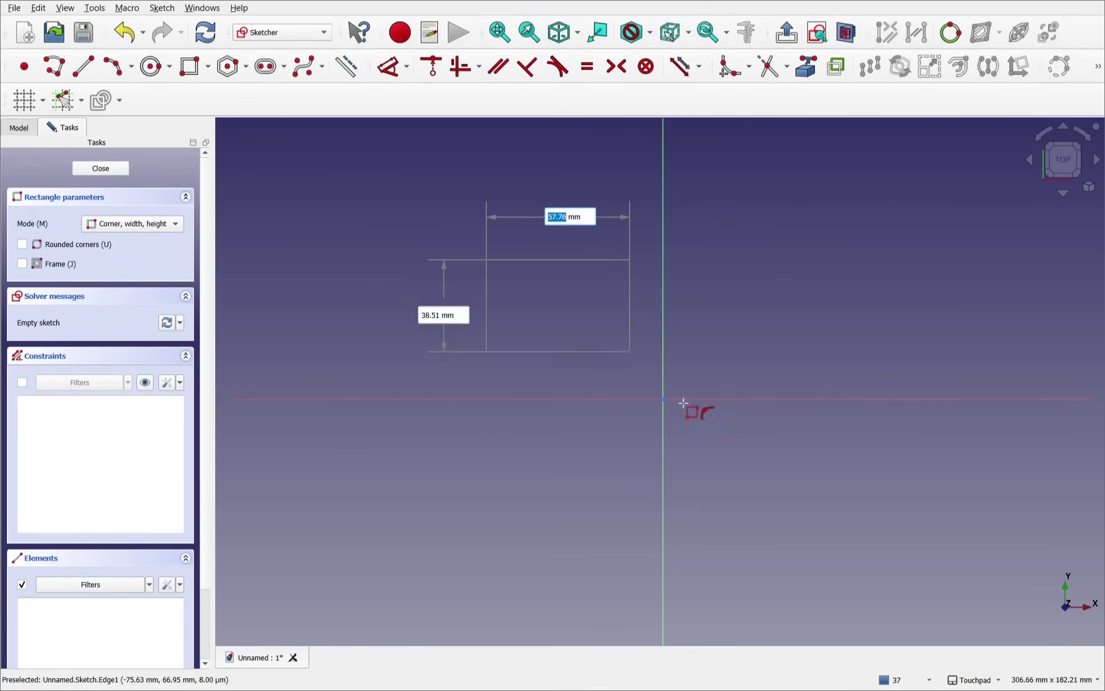
pyautogui.click(819, 530)
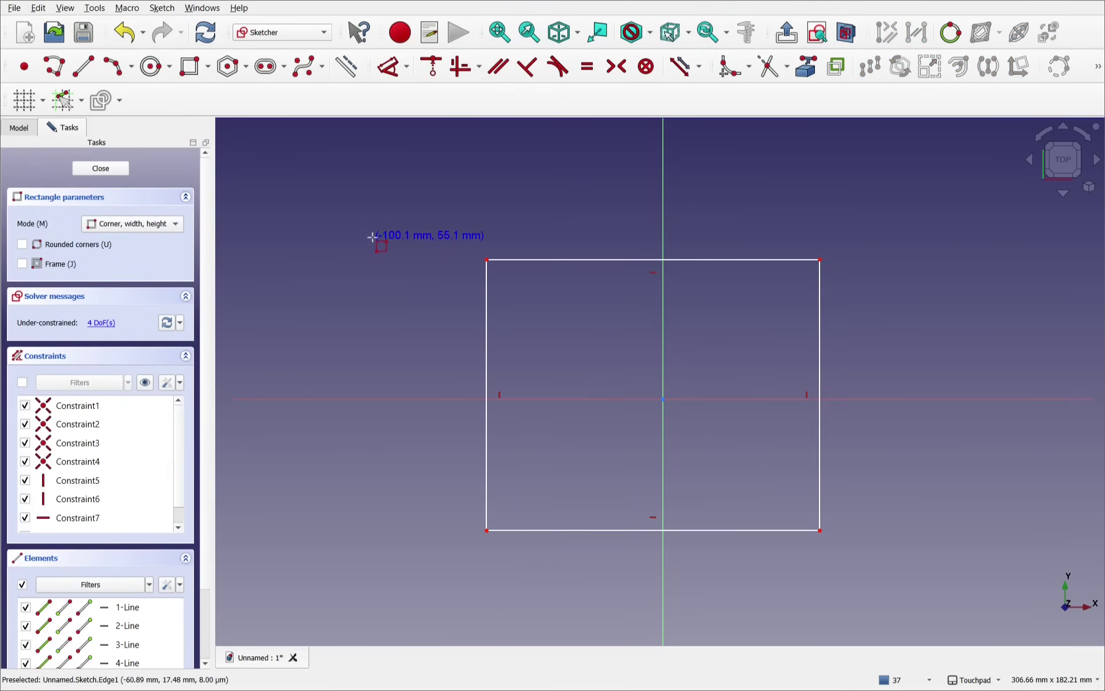
pyautogui.press('Escape')
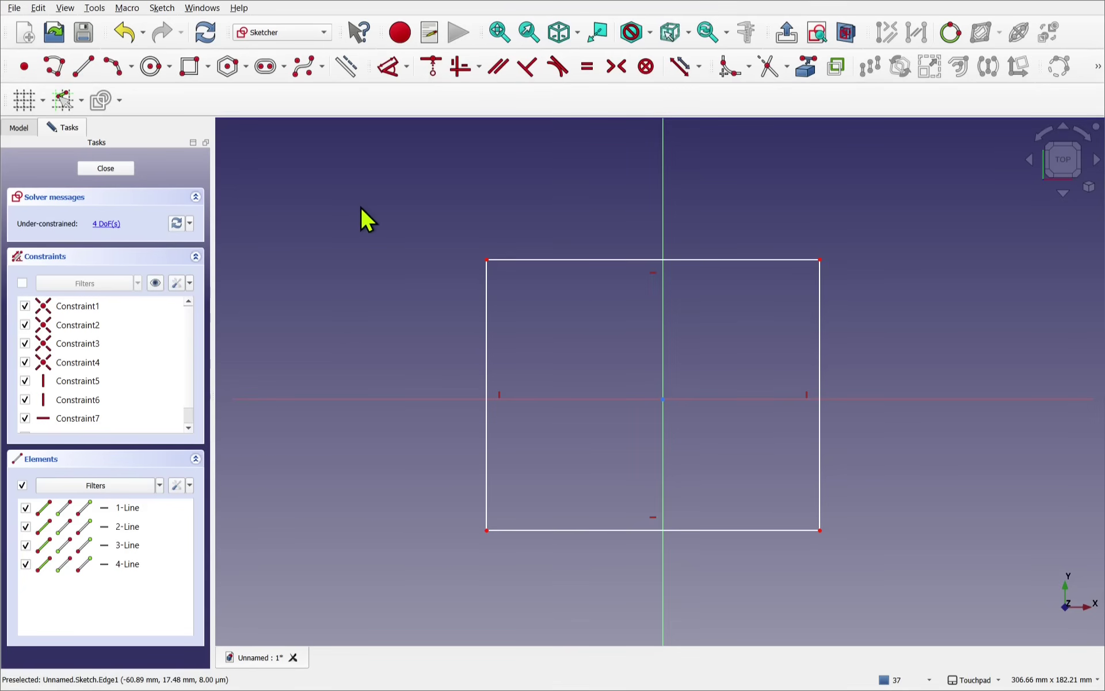
# Try an angle dimension between the rectangle's top and left edges and cancel it.
pyautogui.click(389, 67)
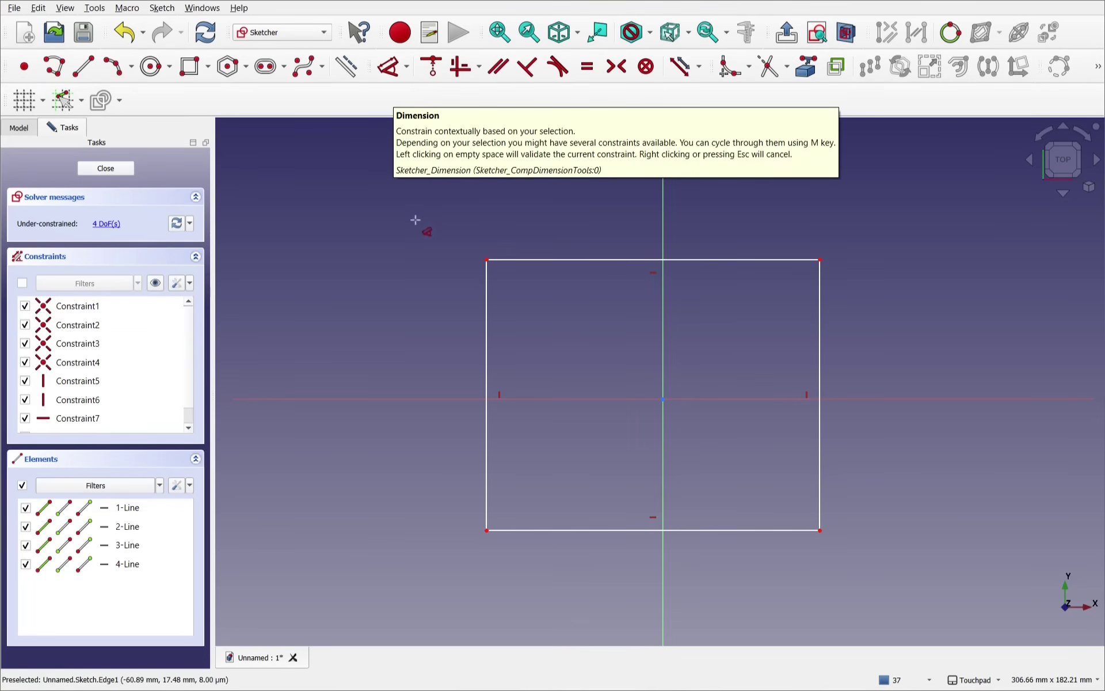
pyautogui.click(610, 260)
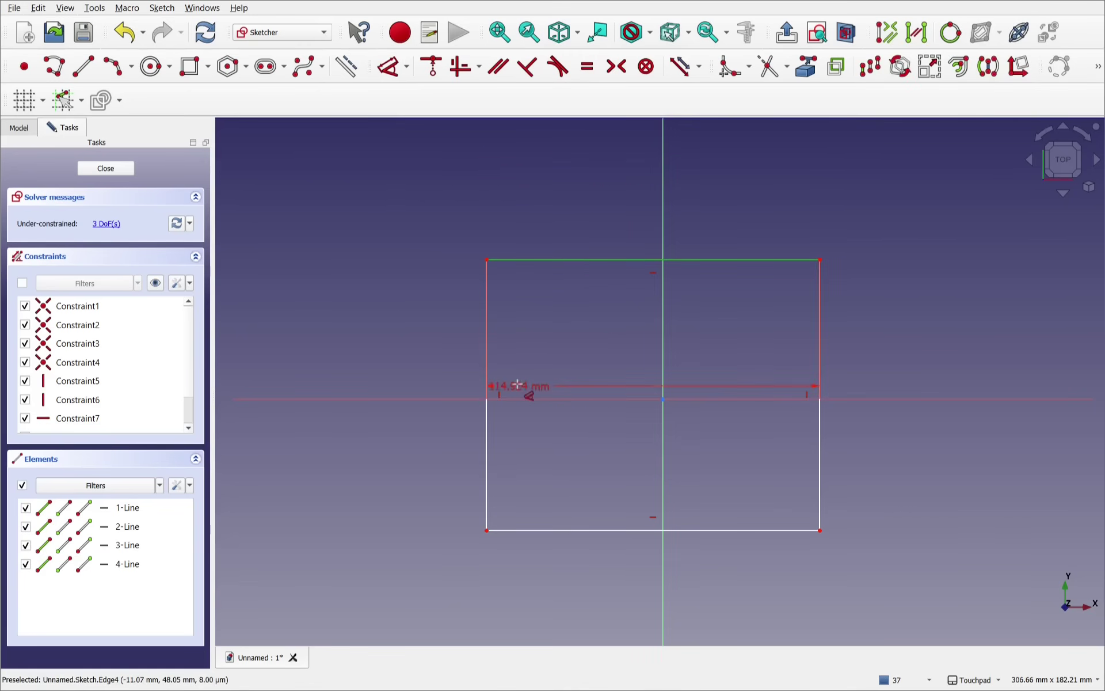
pyautogui.click(487, 373)
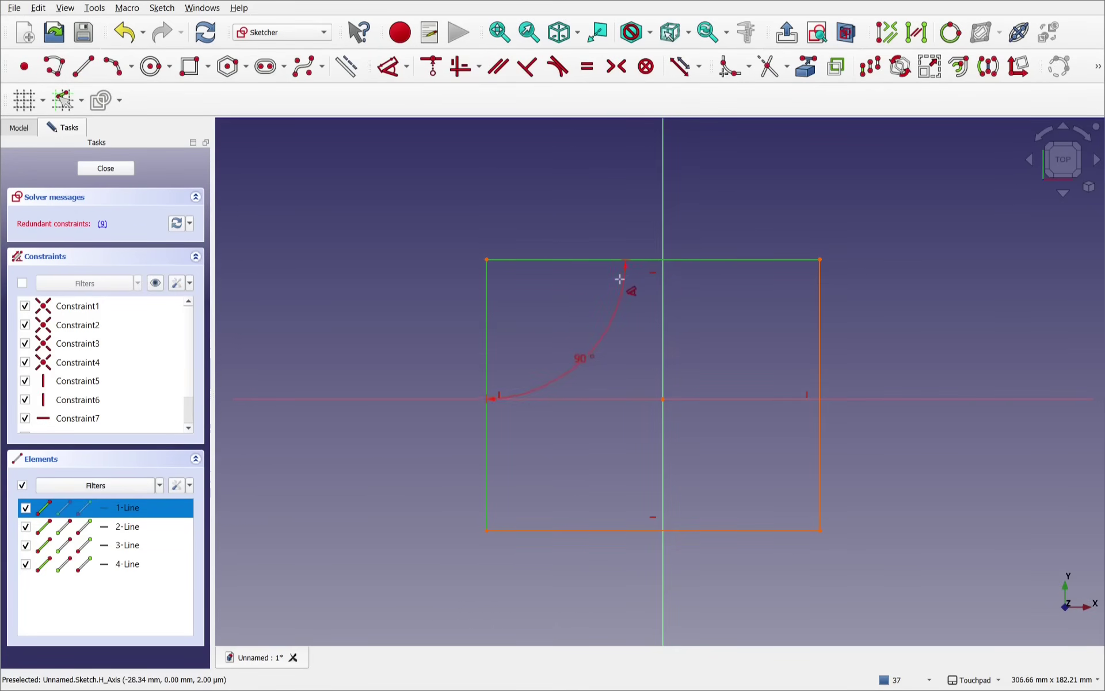
pyautogui.press('Escape')
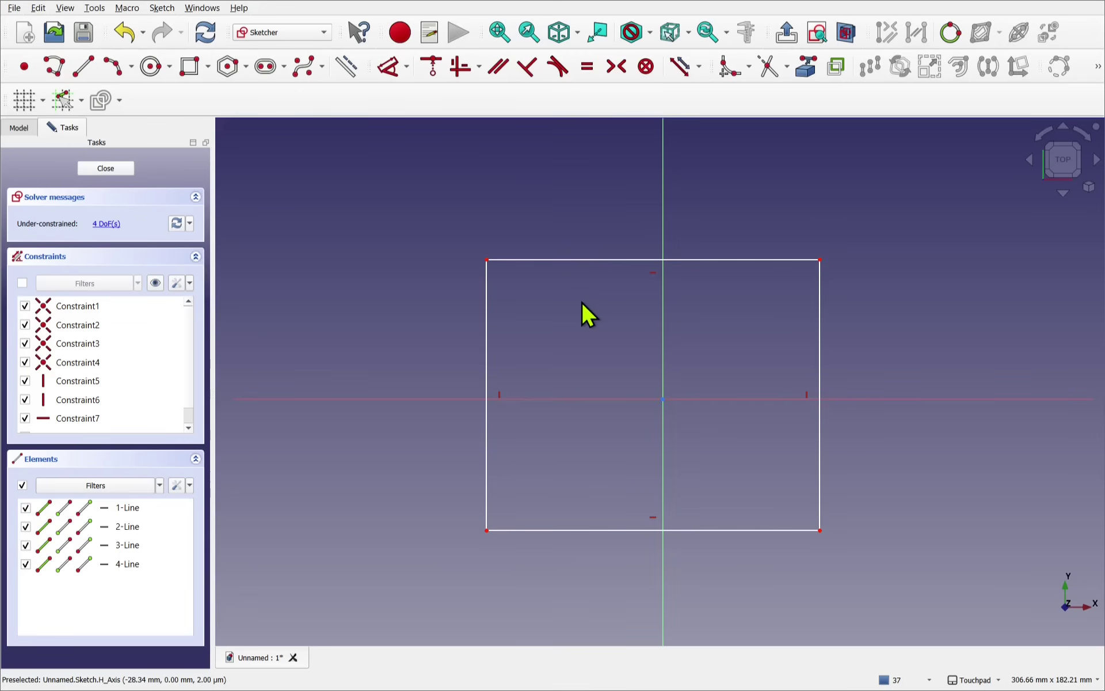
# Delete the horizontal constraint on the rectangle's top edge and set the angle between its left and top edges to 110°.
pyautogui.click(650, 273)
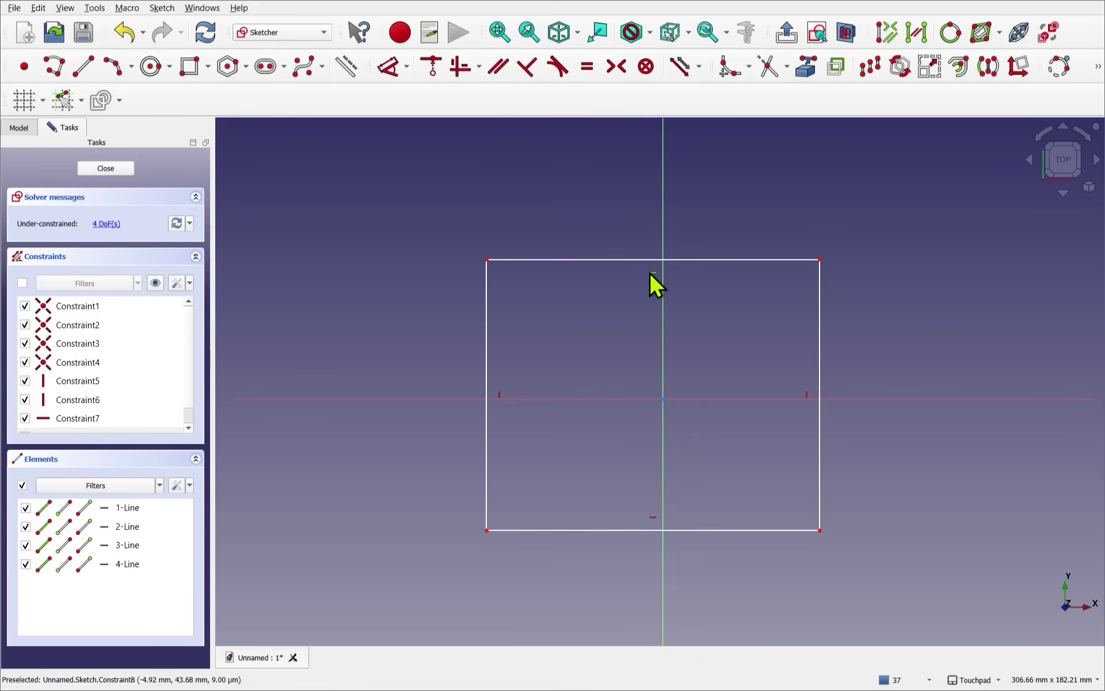
pyautogui.press('Delete')
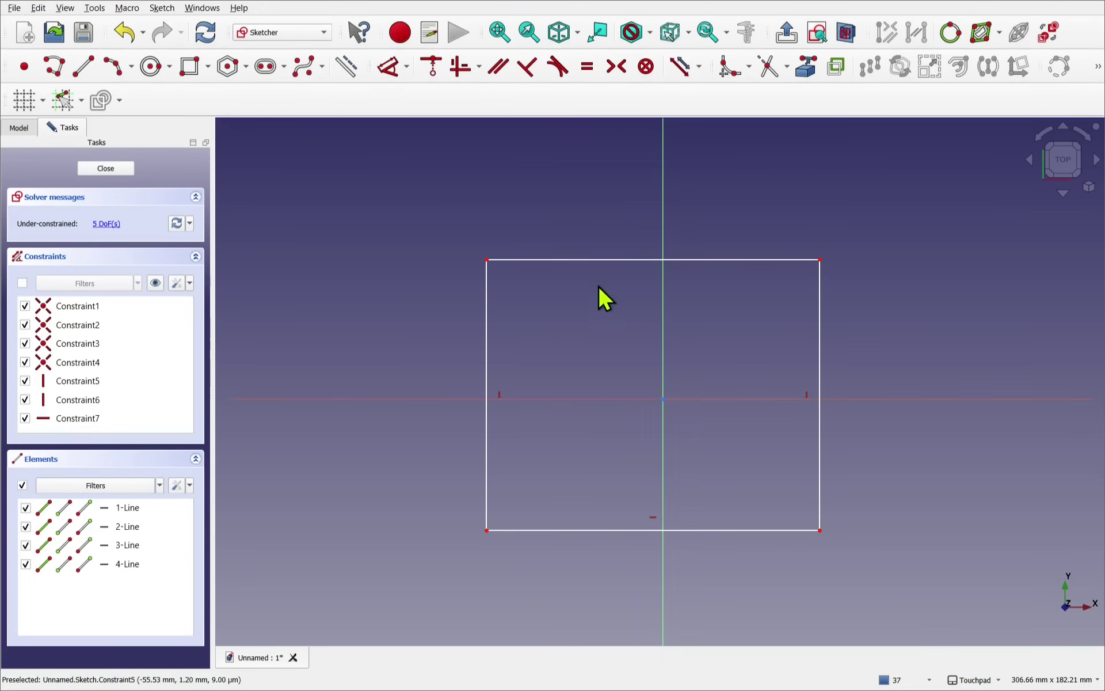
pyautogui.click(389, 68)
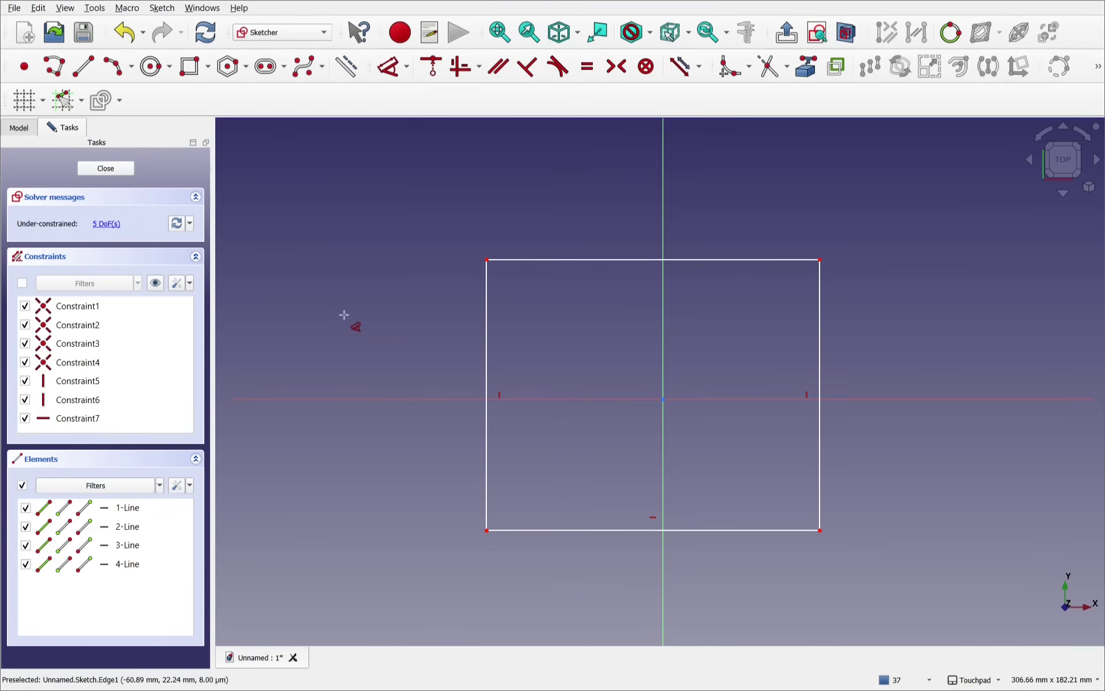
pyautogui.click(487, 344)
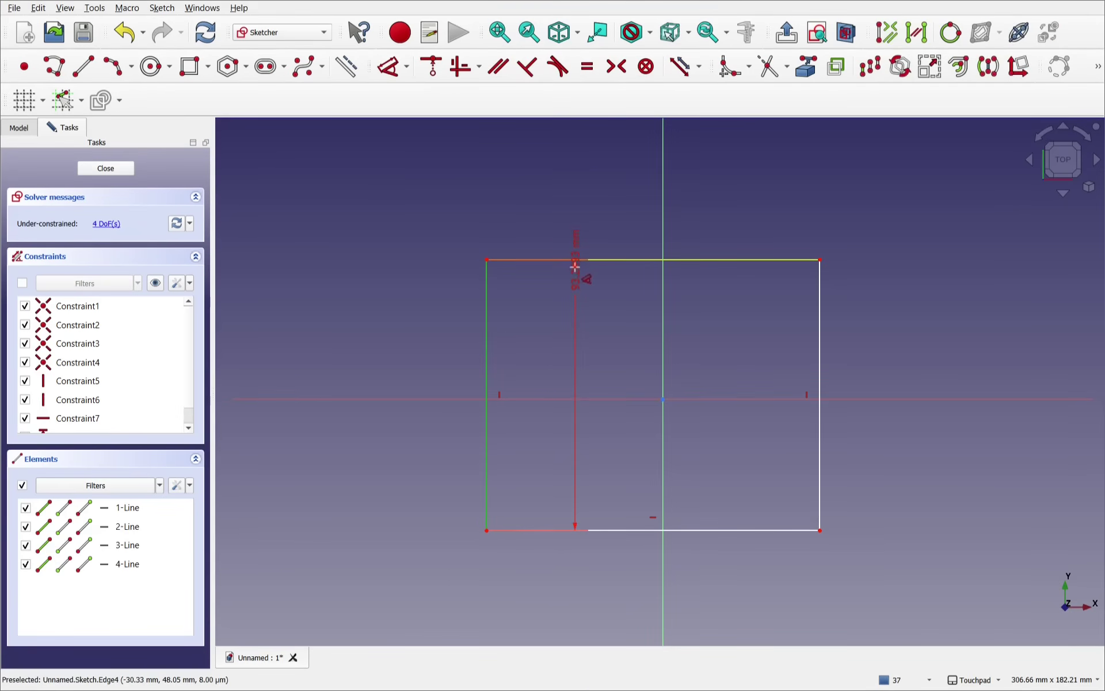
pyautogui.click(586, 261)
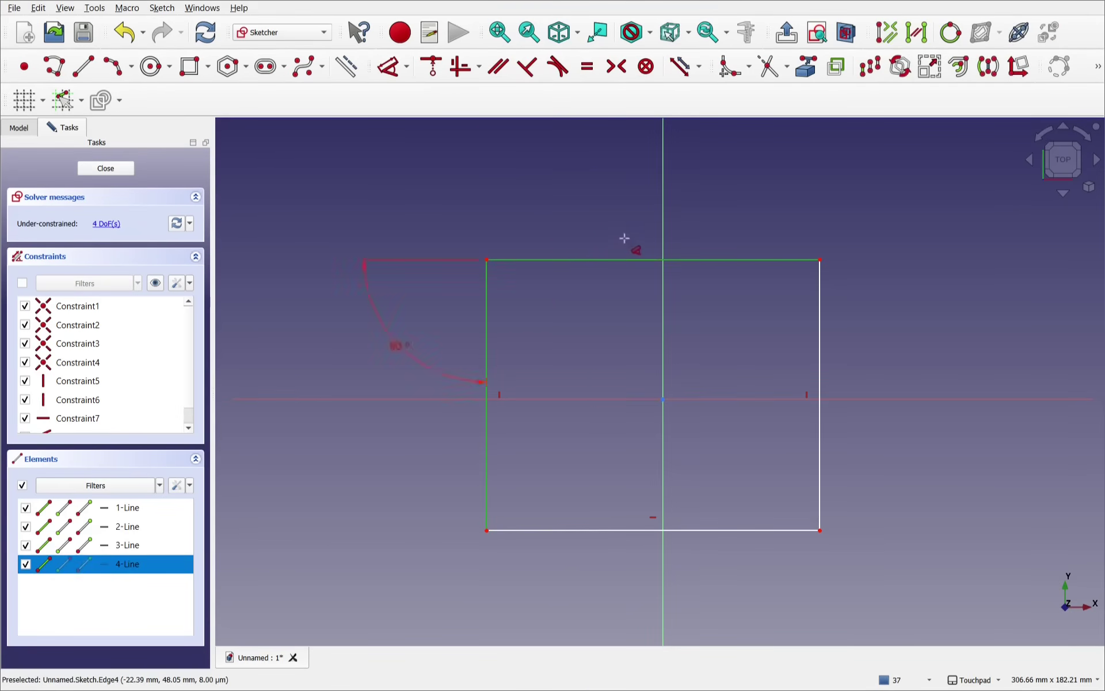
pyautogui.click(608, 352)
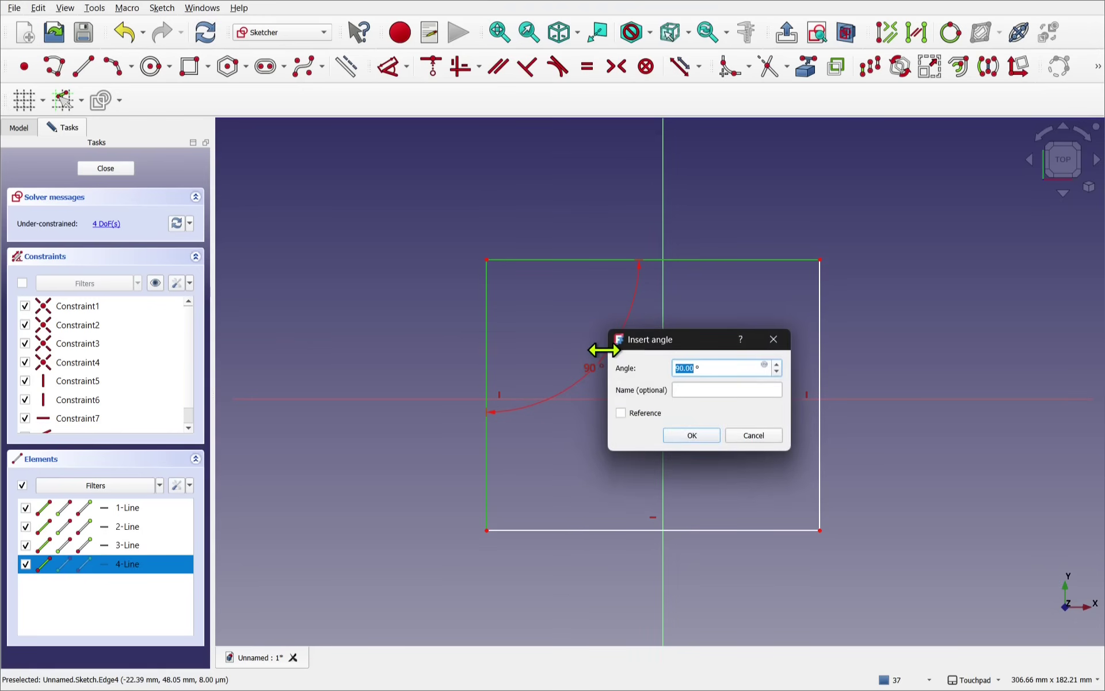
pyautogui.press('Return')
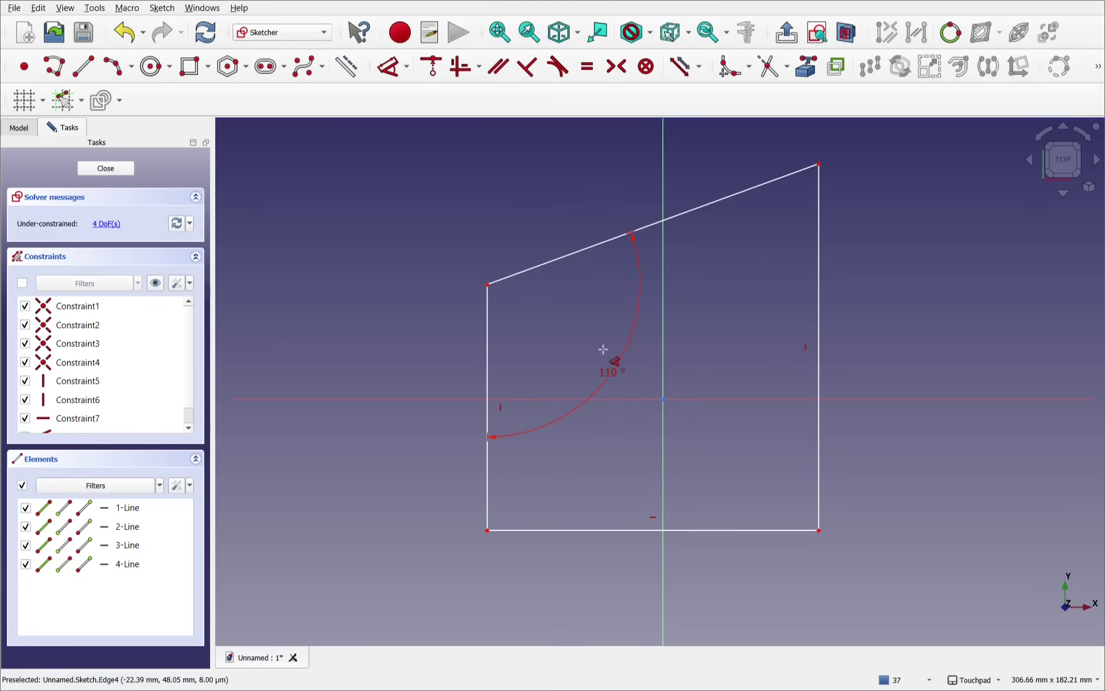
# Delete the 110° angle constraint and apply the Dimension tool to the left and slanted top edges, cycling to the equality alternative.
pyautogui.click(619, 378)
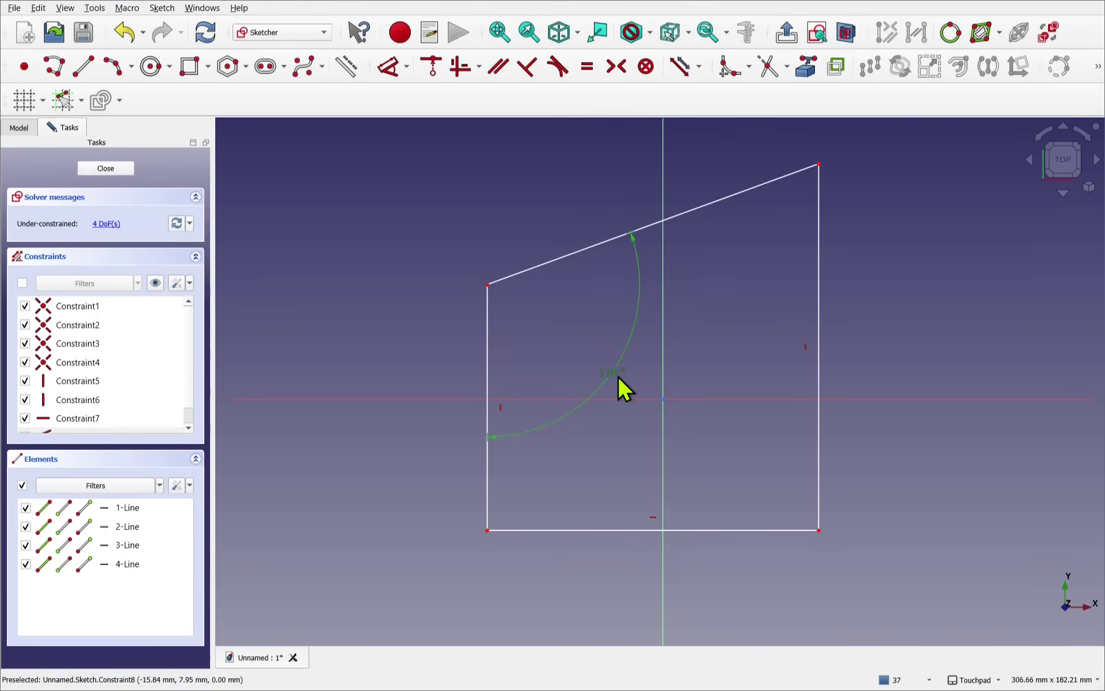
pyautogui.press('Delete')
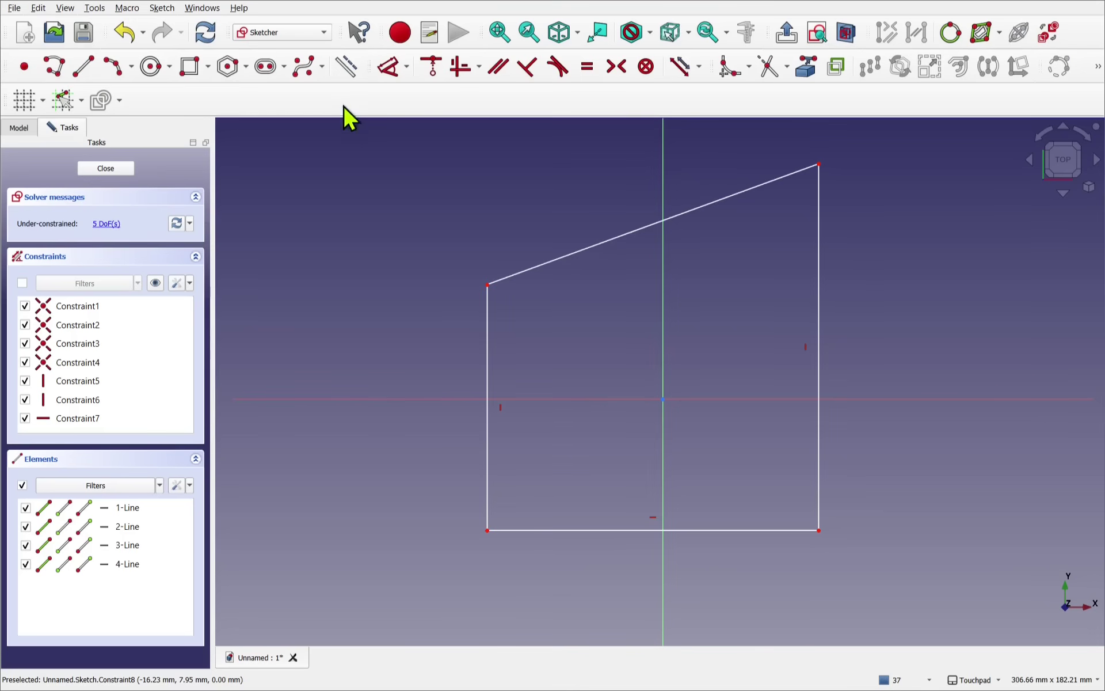
pyautogui.click(388, 79)
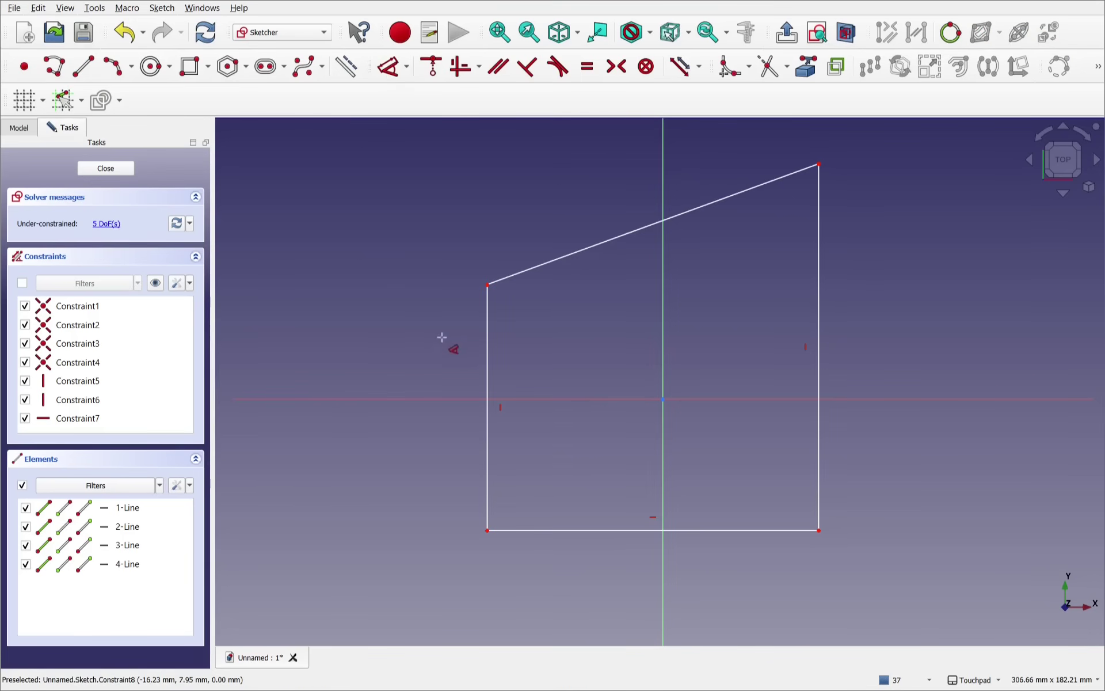
pyautogui.click(488, 377)
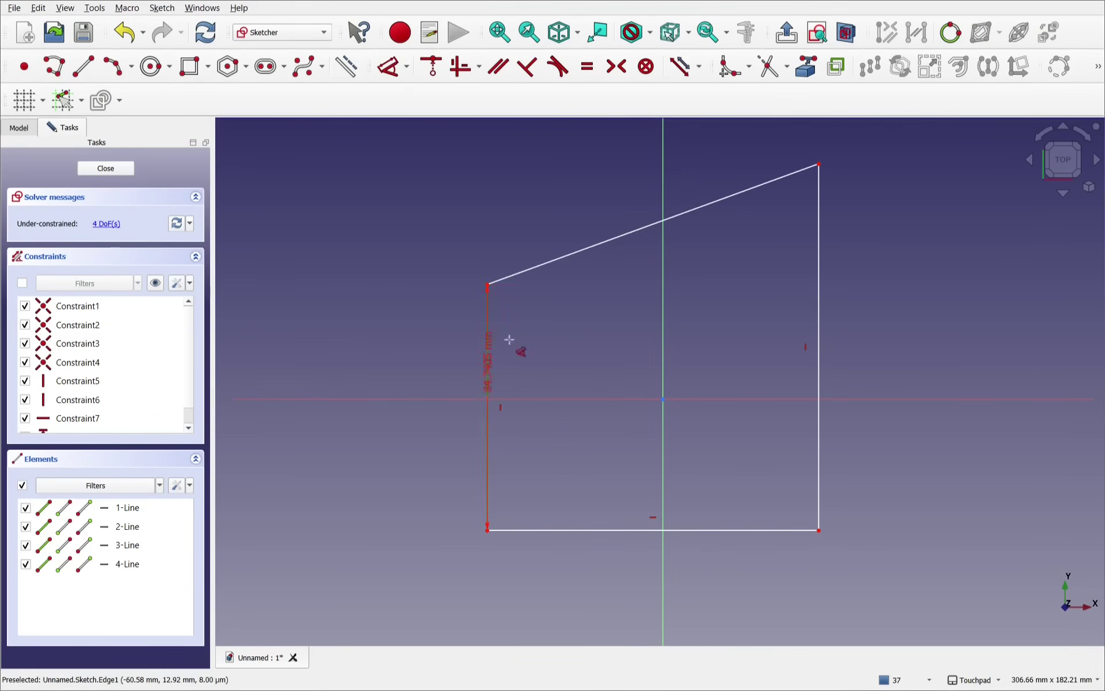
pyautogui.click(592, 247)
pyautogui.press('m')
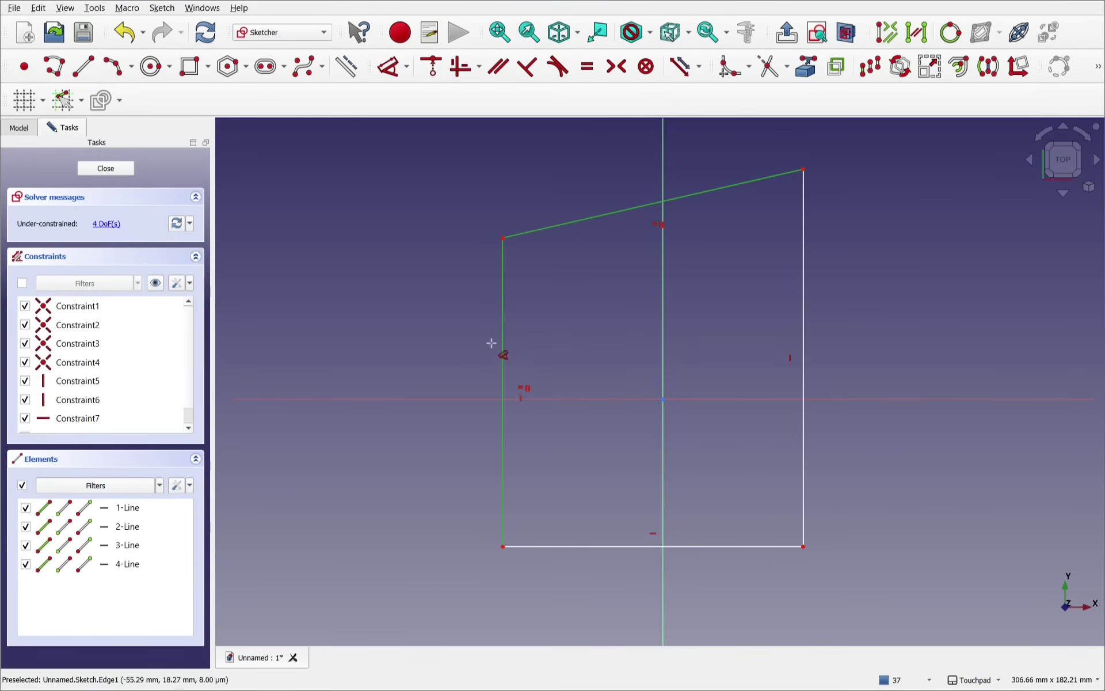
pyautogui.press('m')
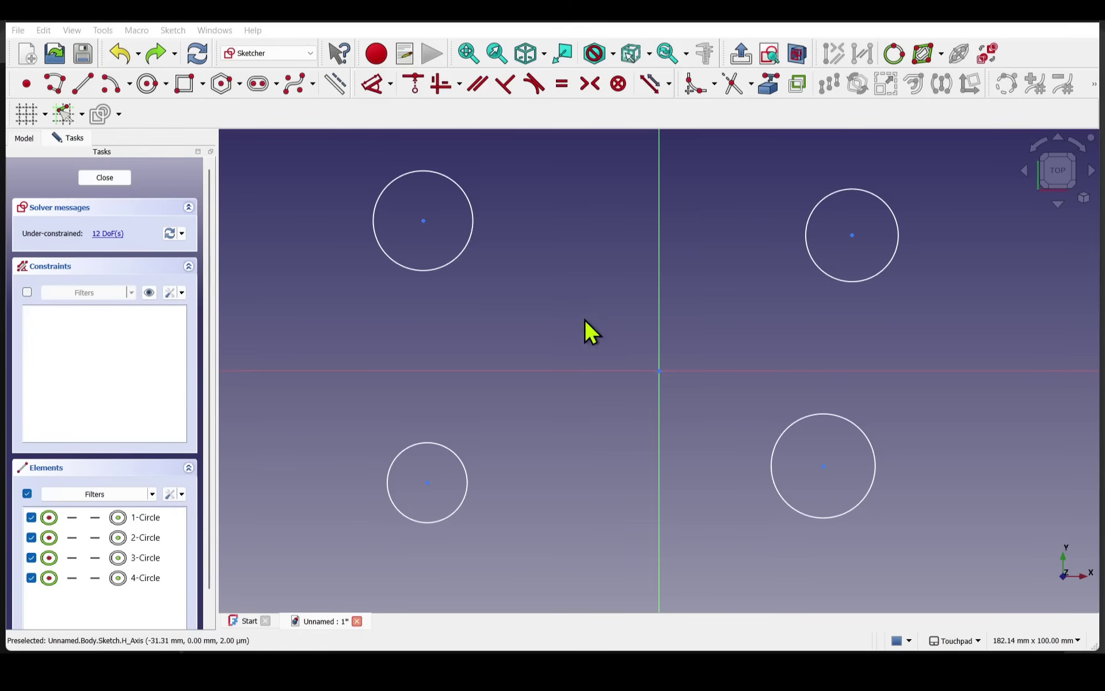
# Align the centres of all four circles horizontally with the Dimension tool and undo the alignment.
pyautogui.click(373, 85)
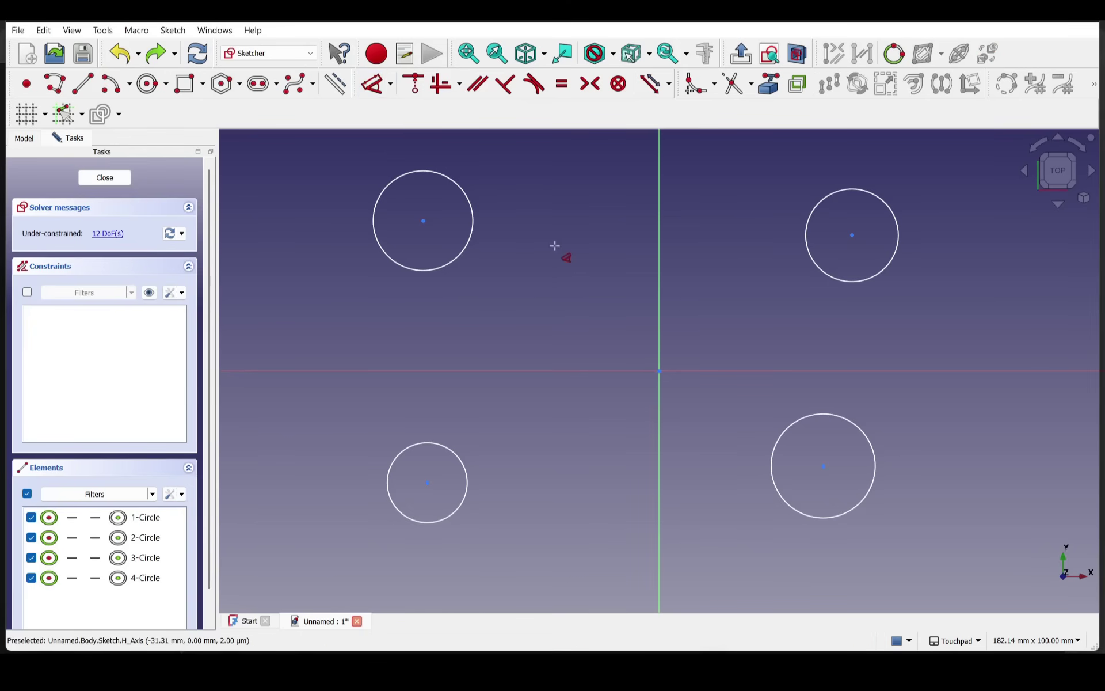
pyautogui.click(423, 221)
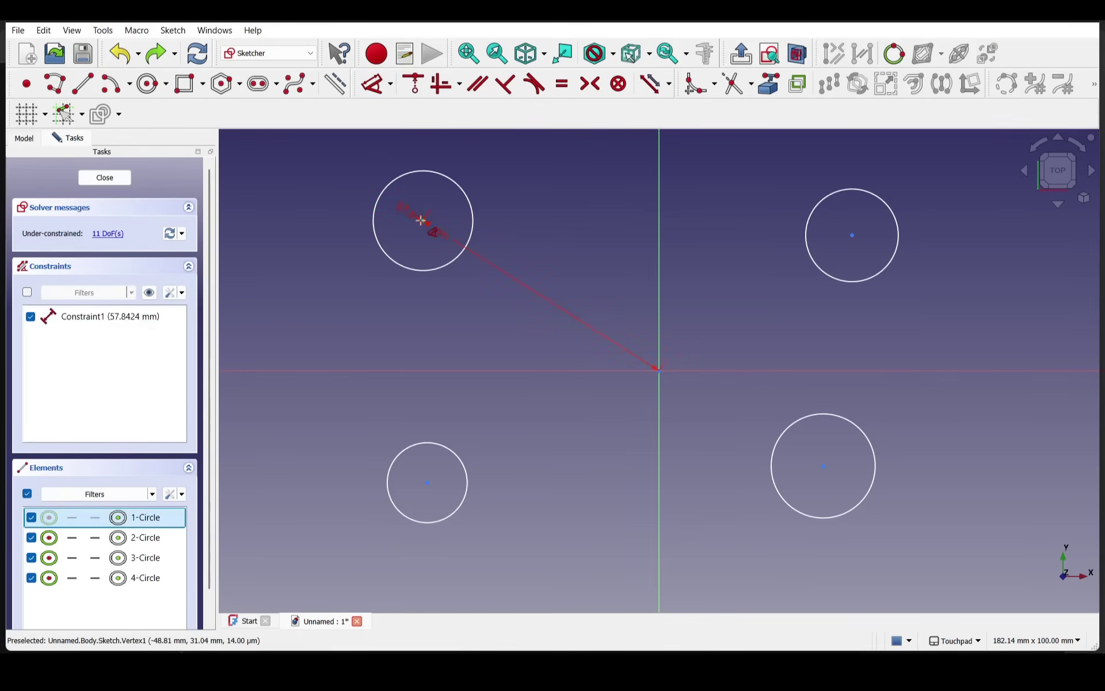
pyautogui.click(850, 232)
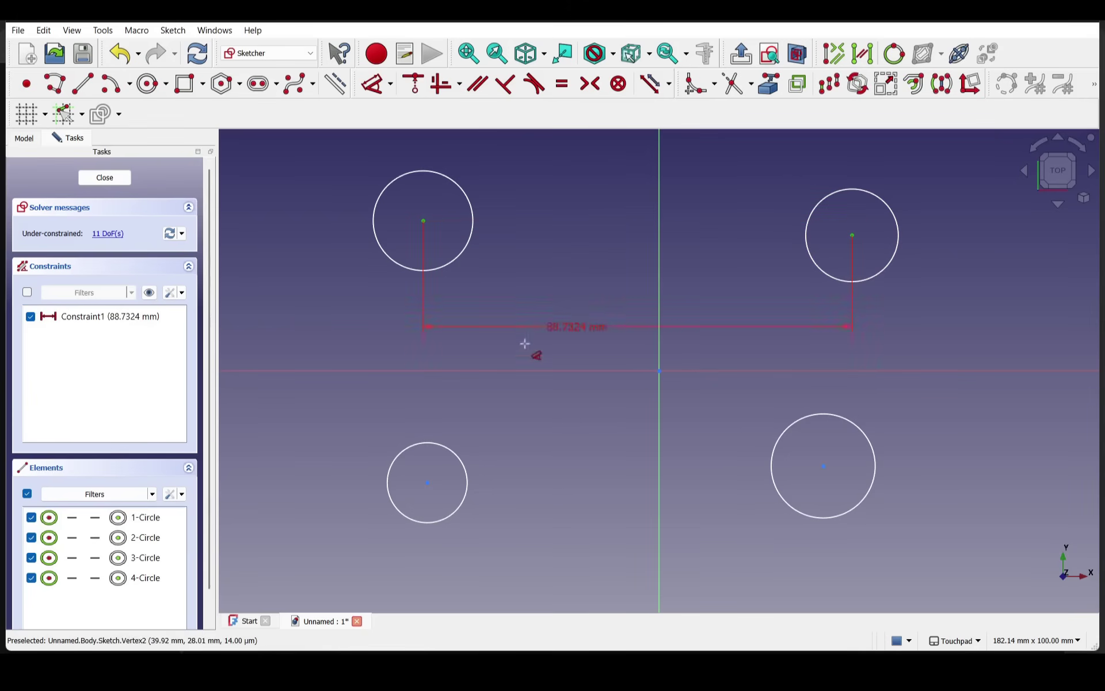
pyautogui.click(426, 483)
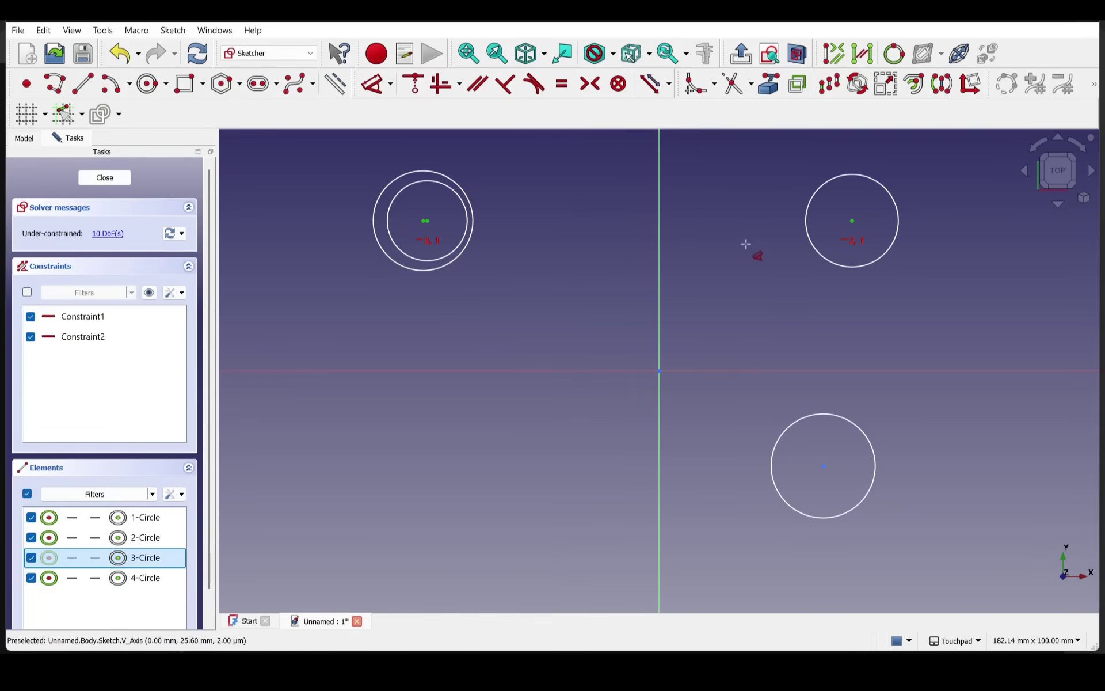
pyautogui.click(824, 464)
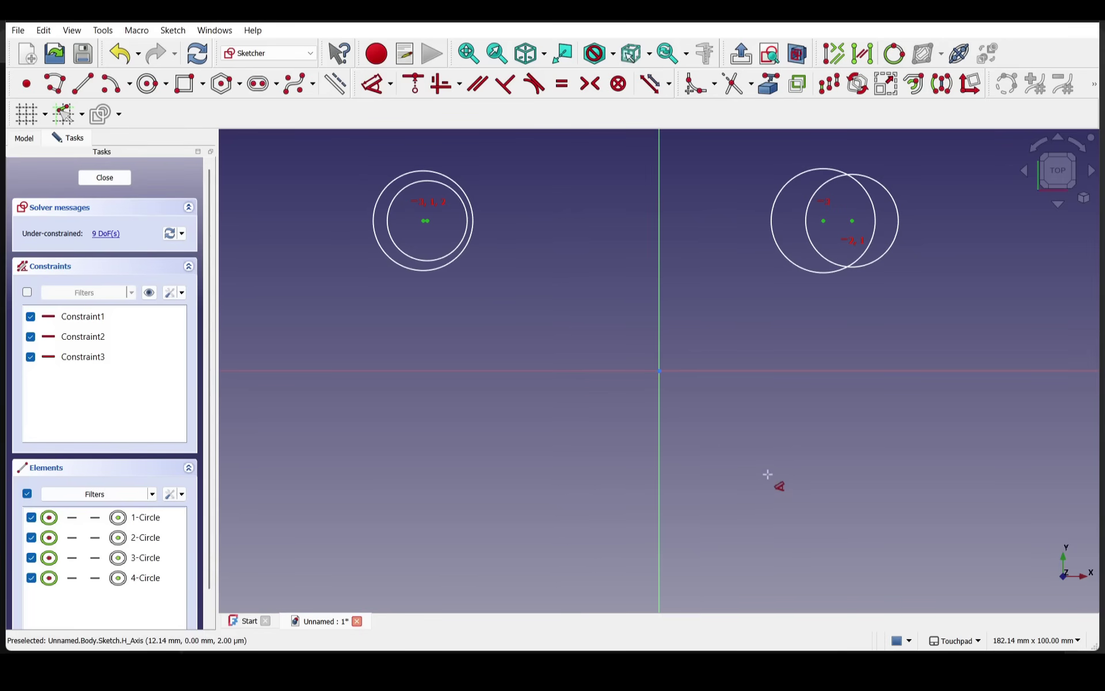
pyautogui.hotkey('ctrl', 'z')
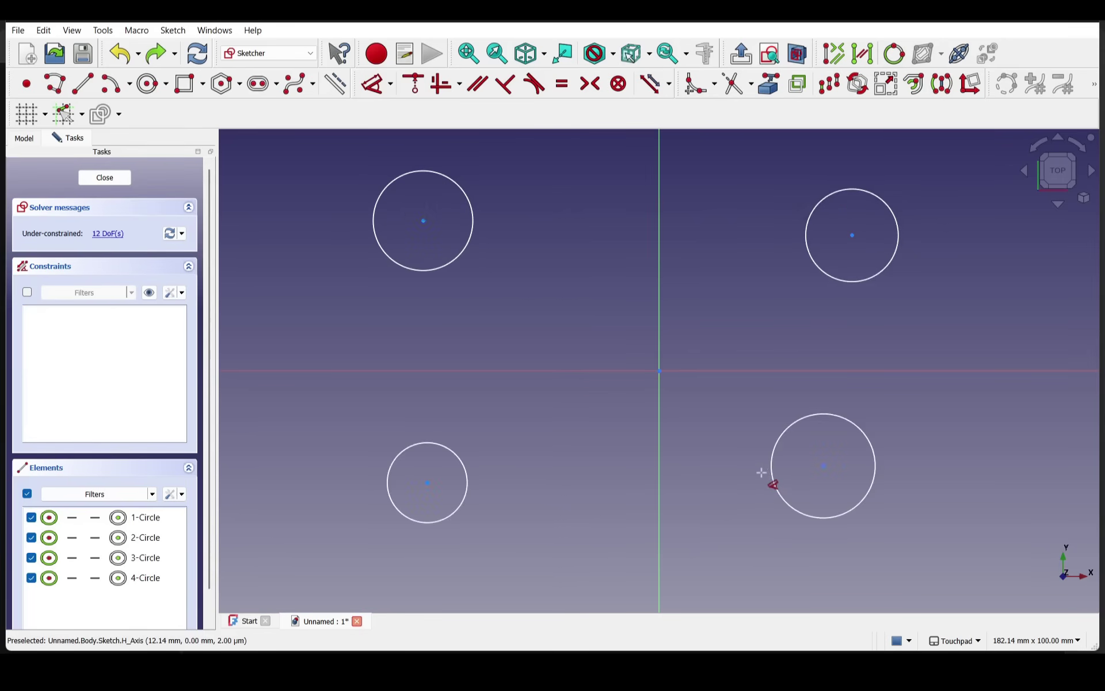
# Constrain all four circles to equal size by selecting their edges with the Dimension tool's equality alternative.
pyautogui.click(477, 209)
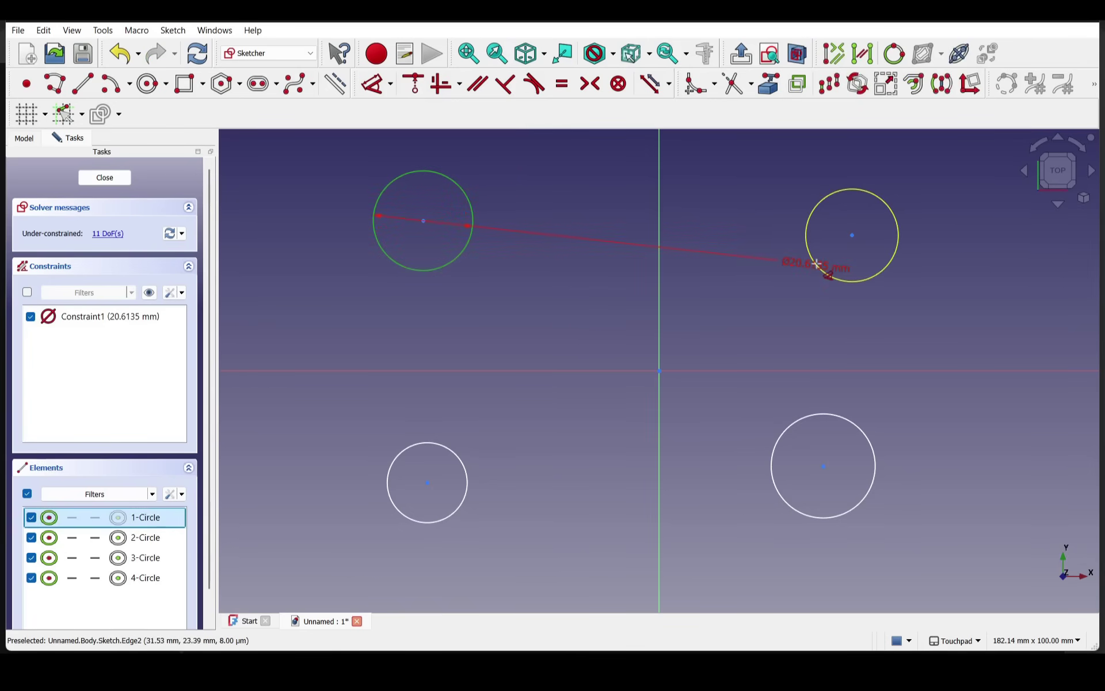
pyautogui.click(817, 263)
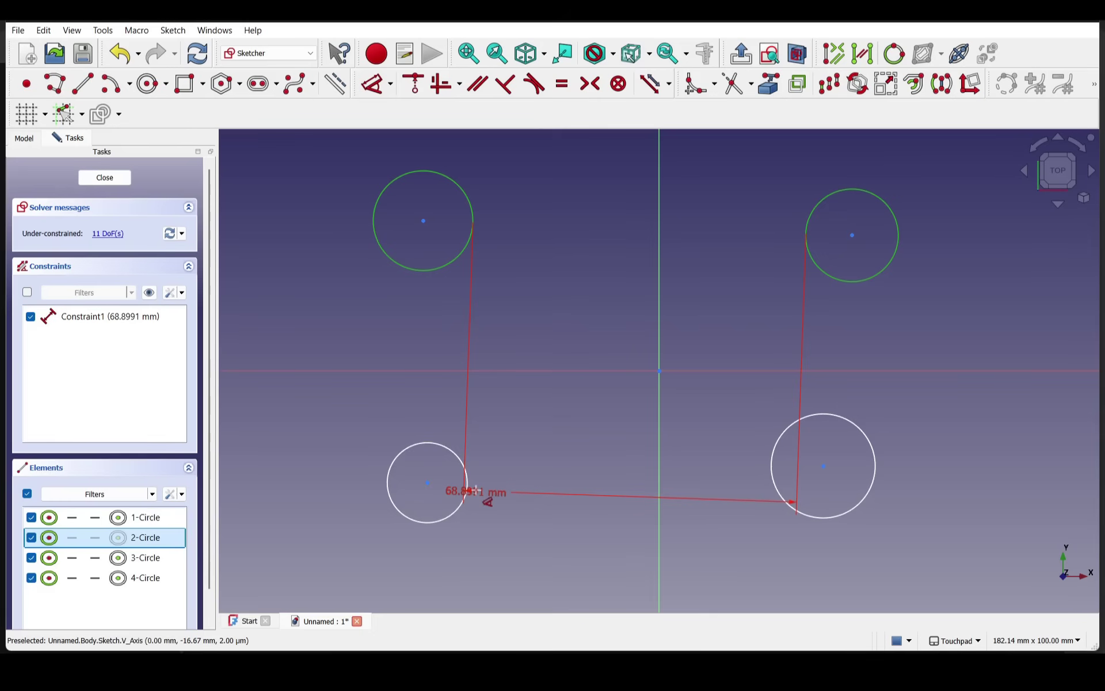
pyautogui.click(471, 492)
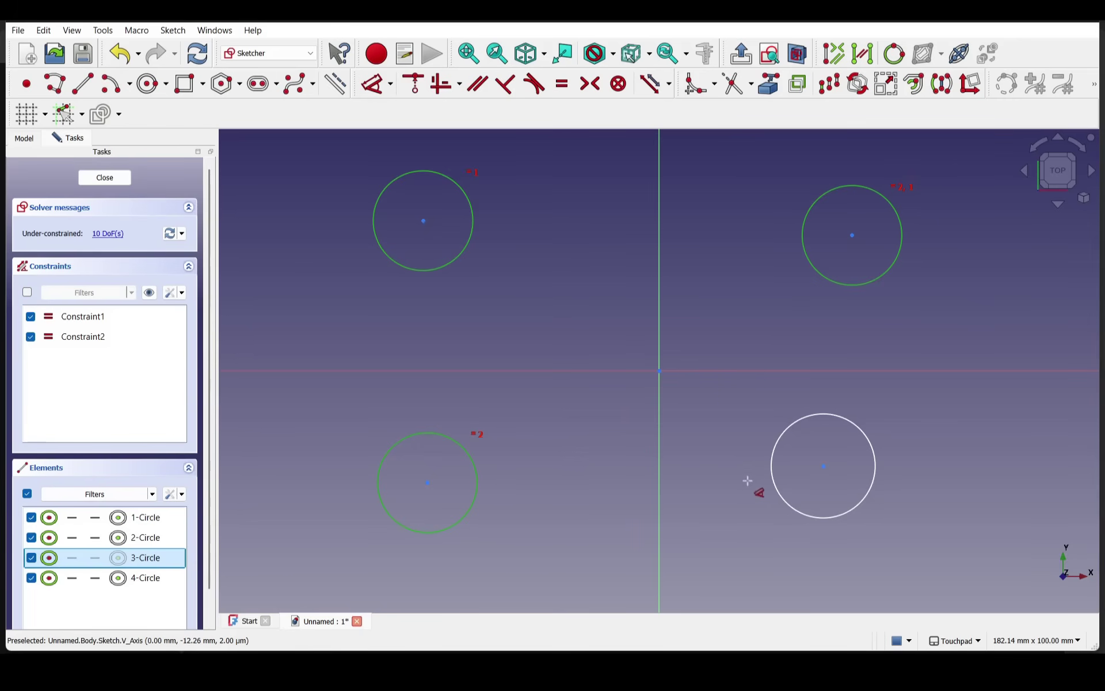
pyautogui.click(777, 488)
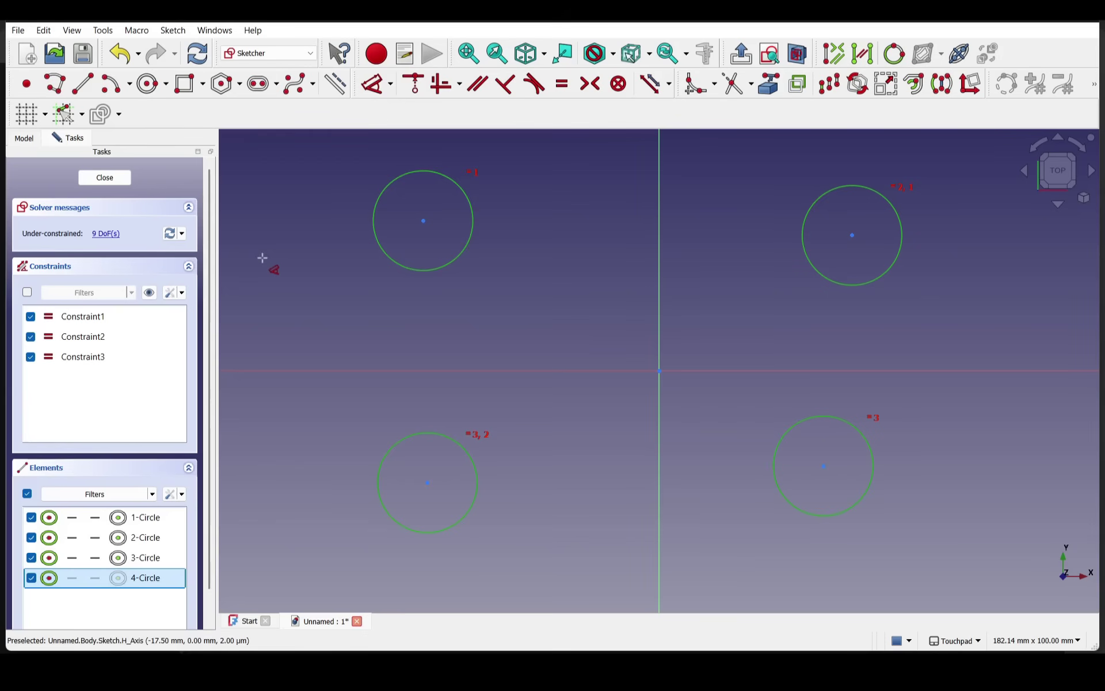
# Undo the equality constraints on the four circles and draw a rectangle enclosing all of them.
pyautogui.click(340, 289)
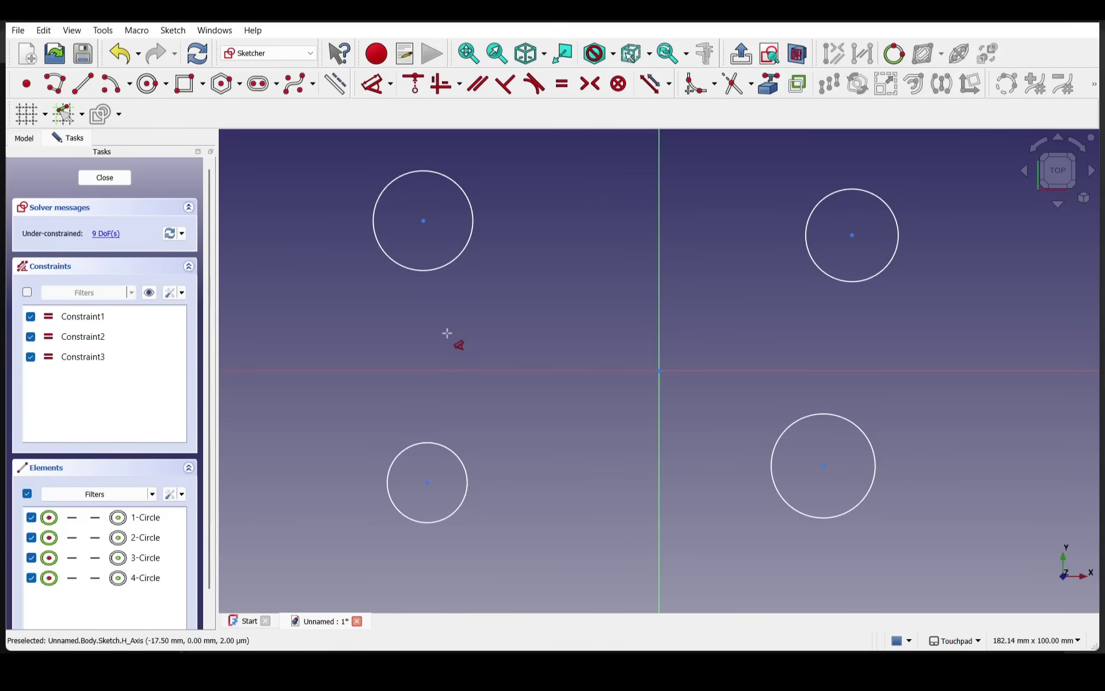
pyautogui.hotkey('ctrl', 'z')
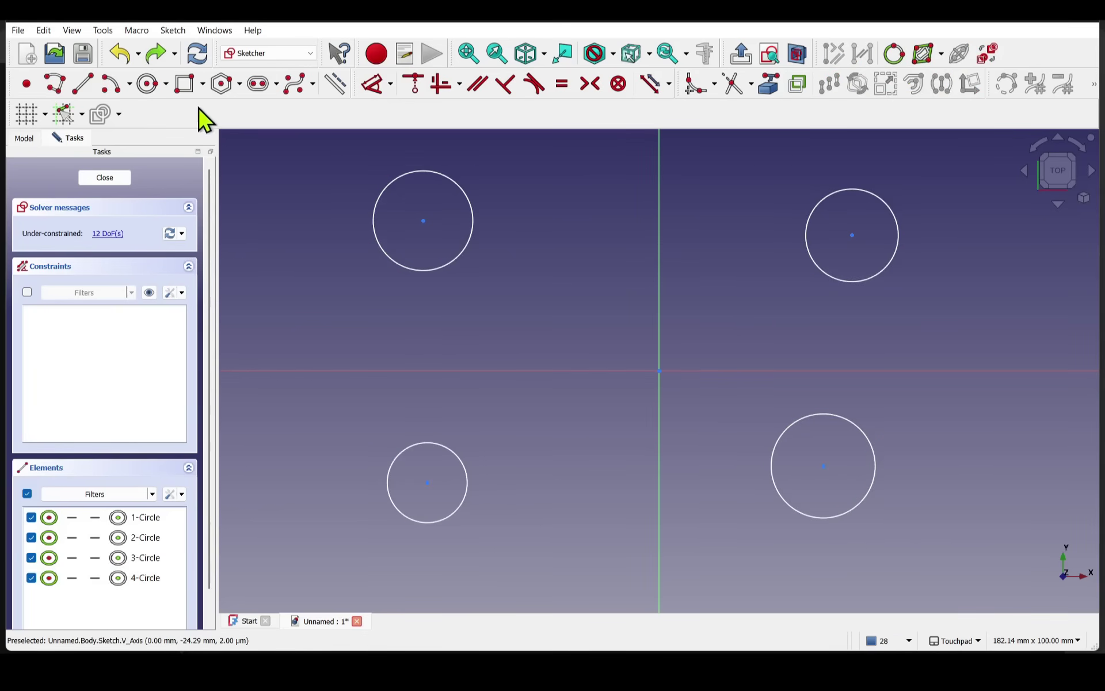
pyautogui.click(185, 85)
pyautogui.click(315, 153)
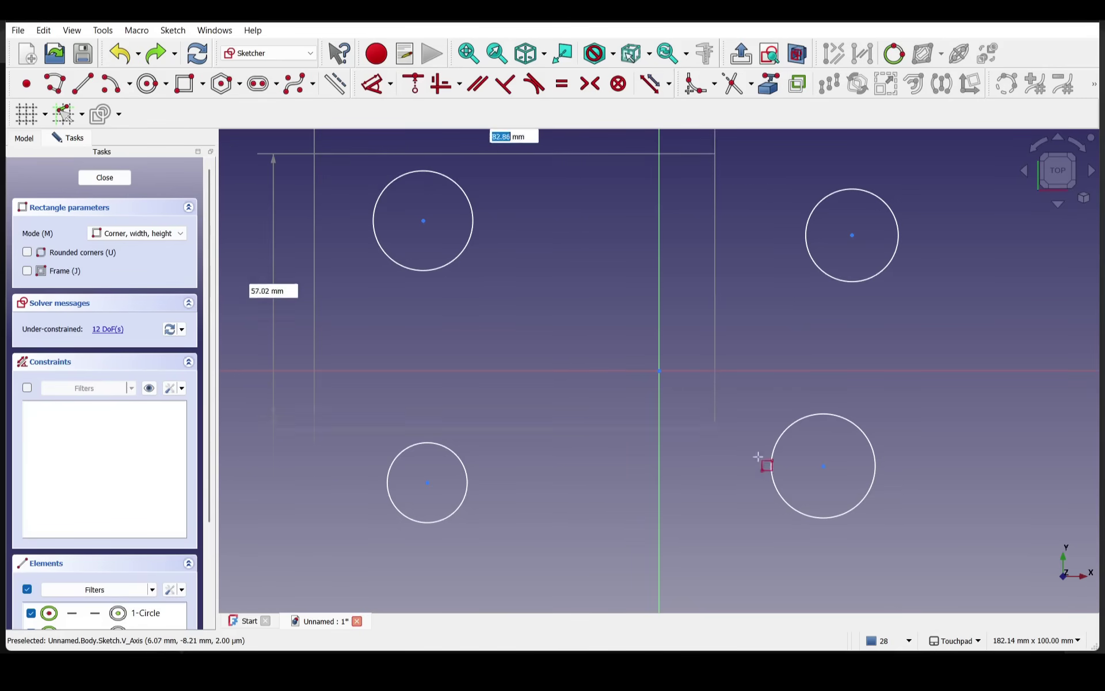
pyautogui.click(944, 577)
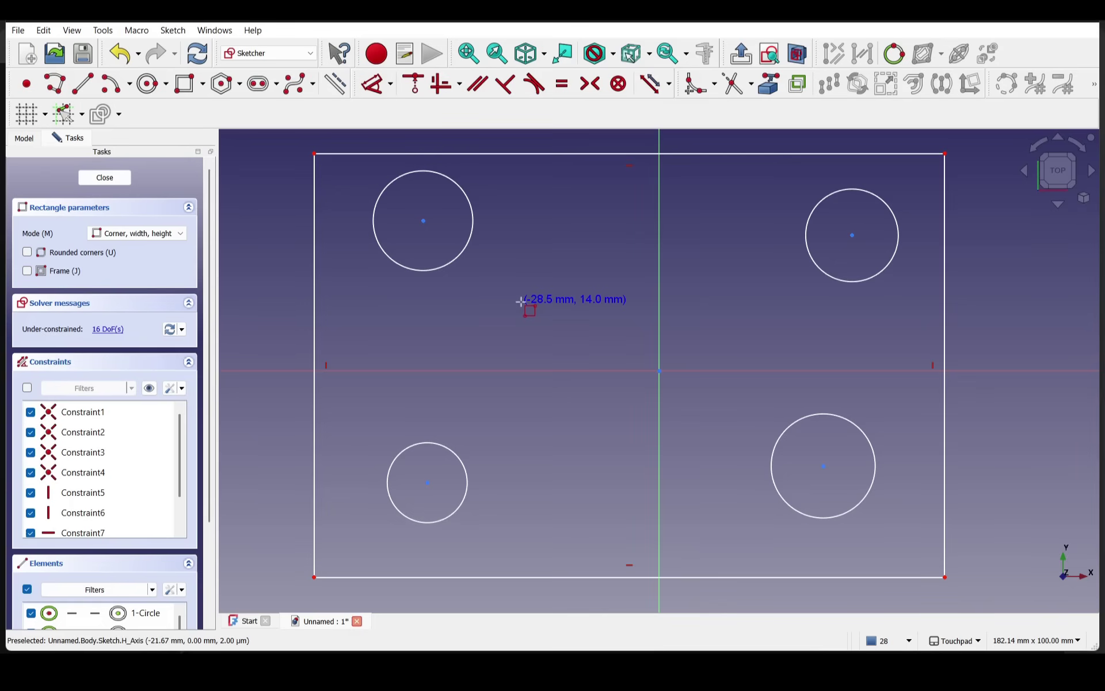
# Make the rectangle's upper-left and lower-right corners symmetric about the origin using the Dimension tool's symmetry alternative.
pyautogui.click(376, 84)
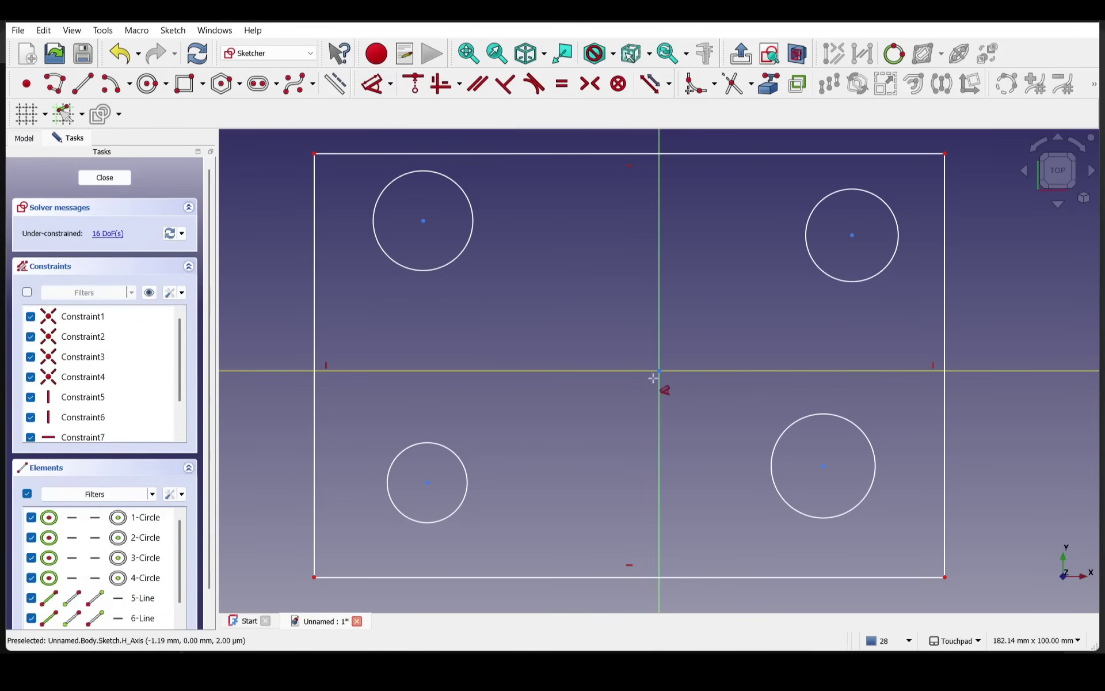
pyautogui.click(313, 153)
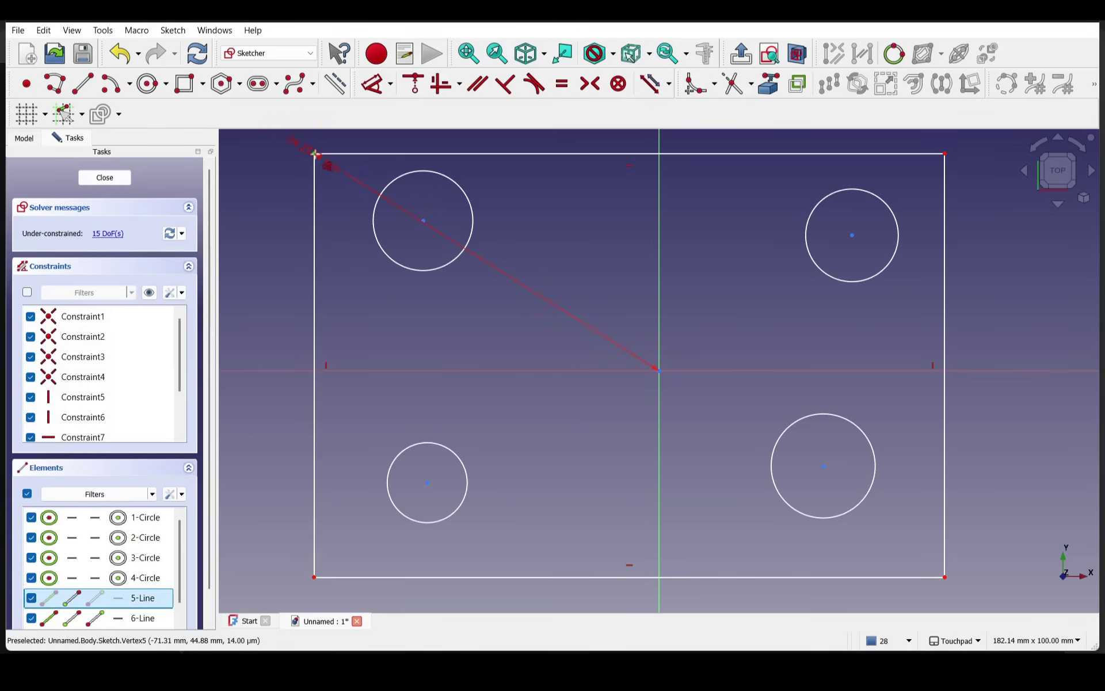
pyautogui.click(945, 576)
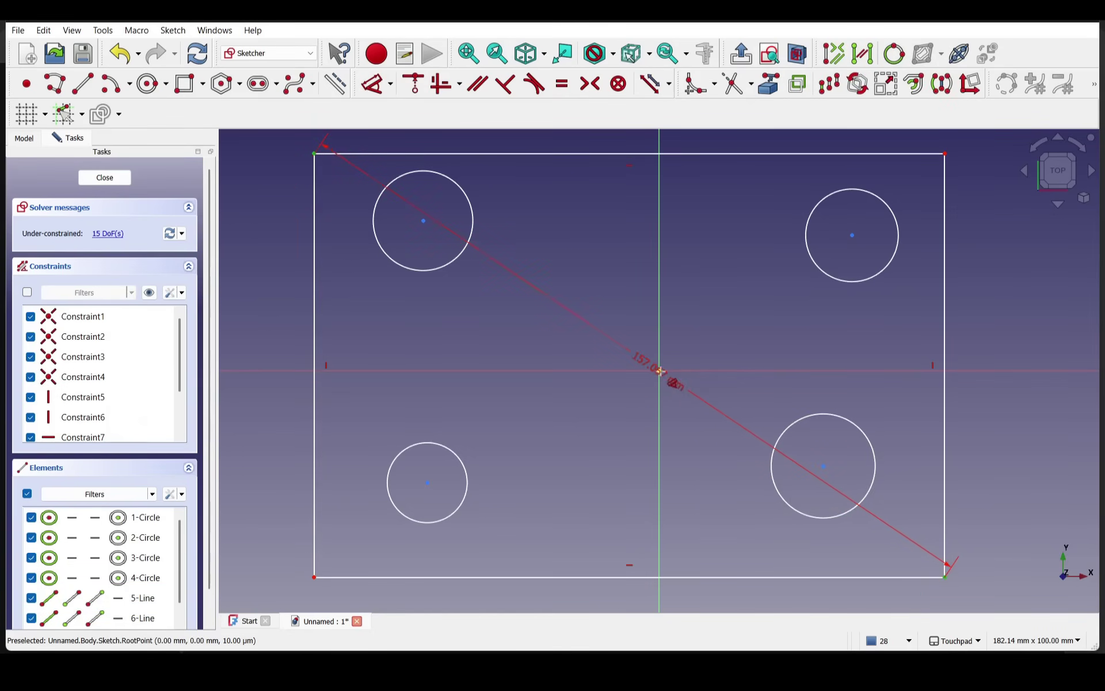
pyautogui.click(659, 370)
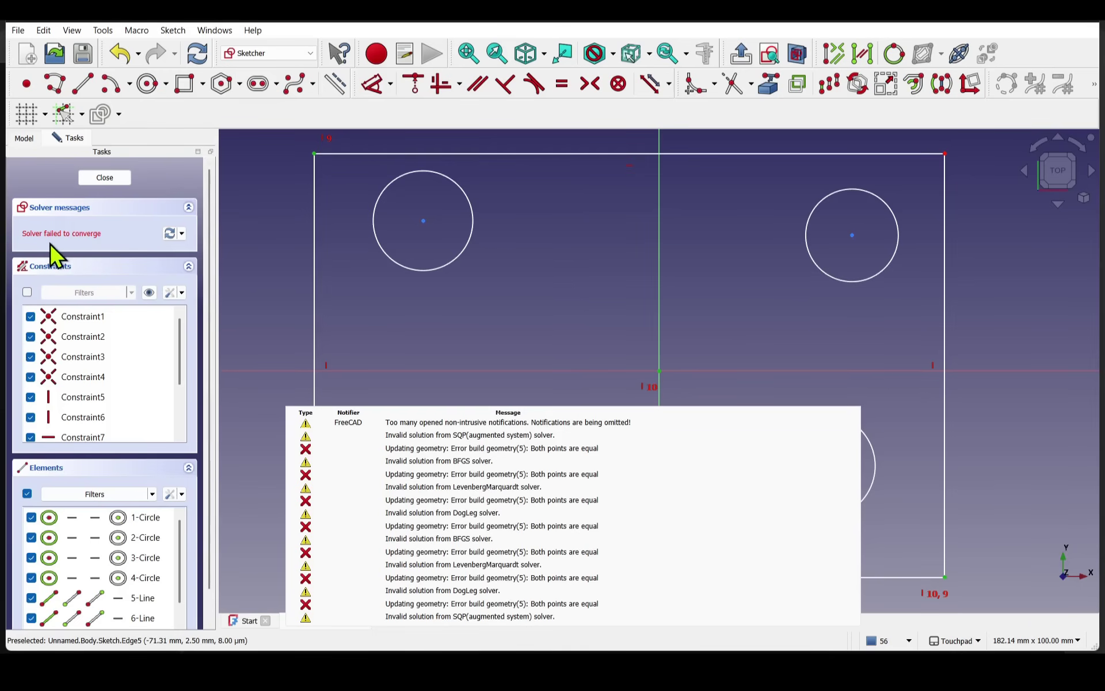
pyautogui.hotkey('ctrl', 'z')
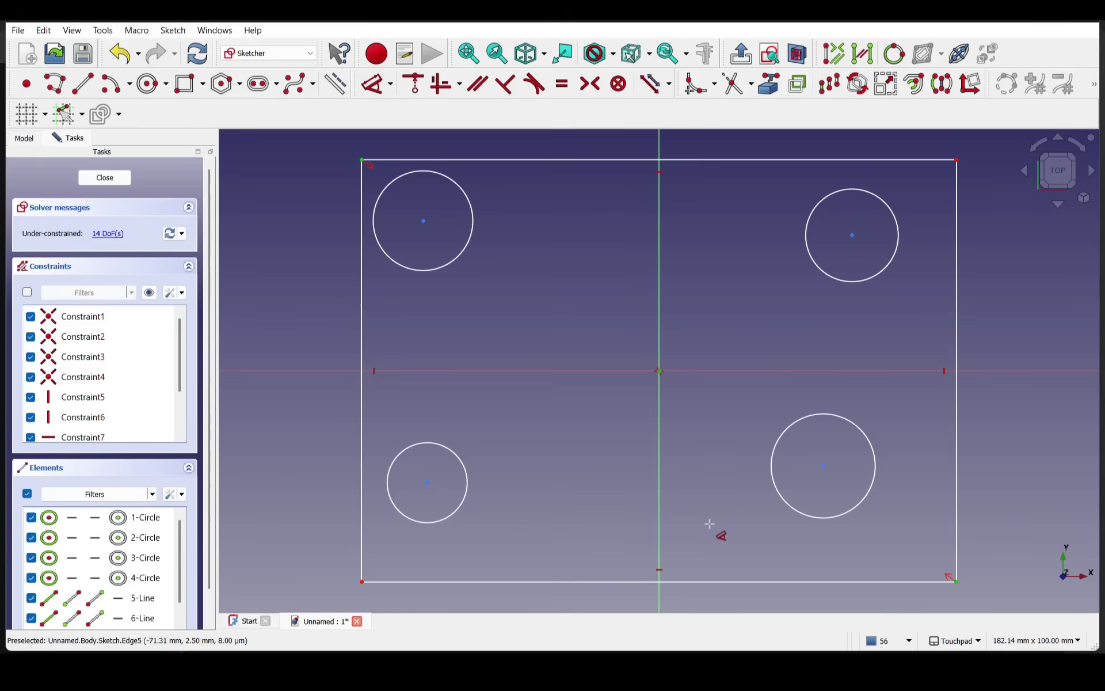
pyautogui.click(708, 465)
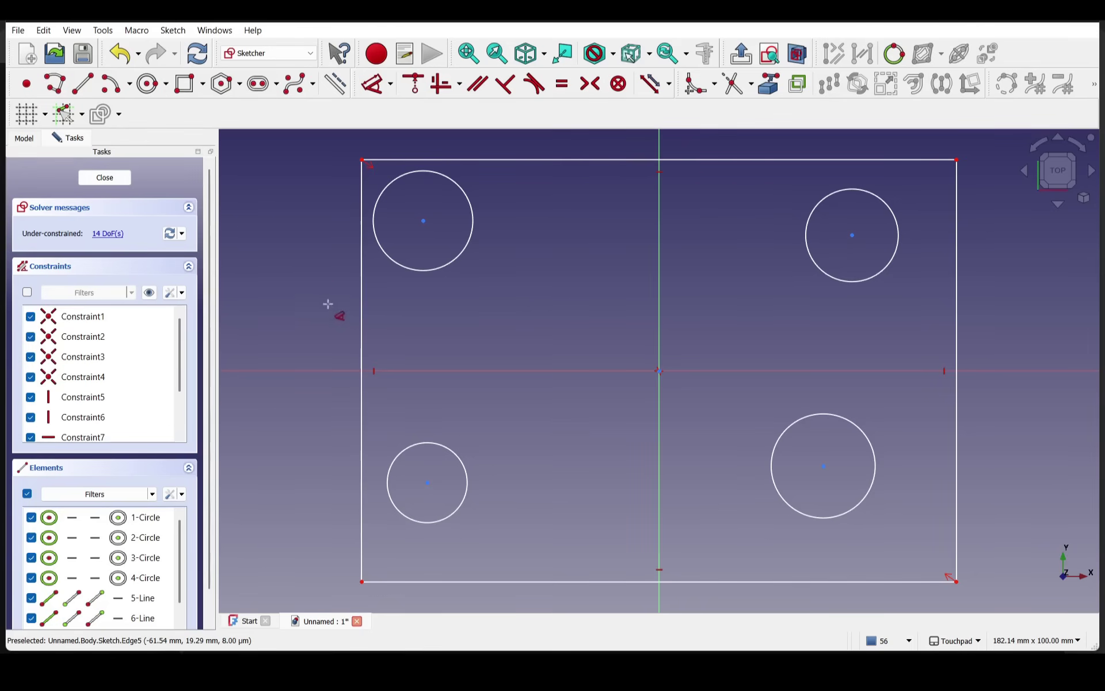
# Constrain the rectangle's left and top edges to equal length with the Dimension tool.
pyautogui.click(361, 331)
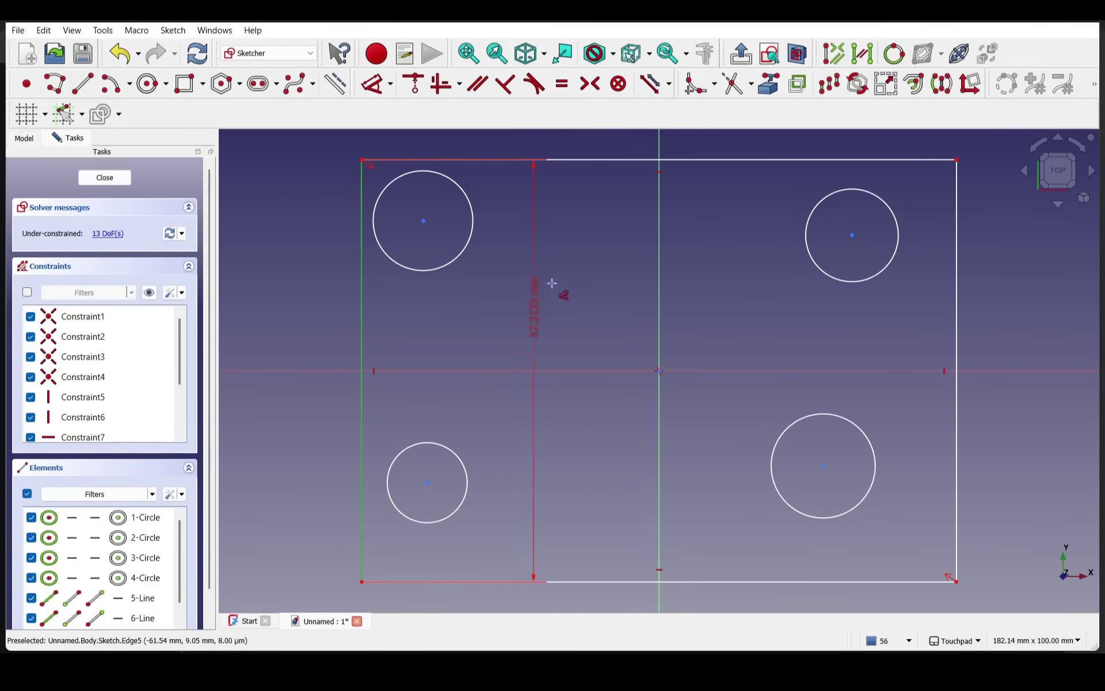
pyautogui.click(599, 160)
pyautogui.press('Escape')
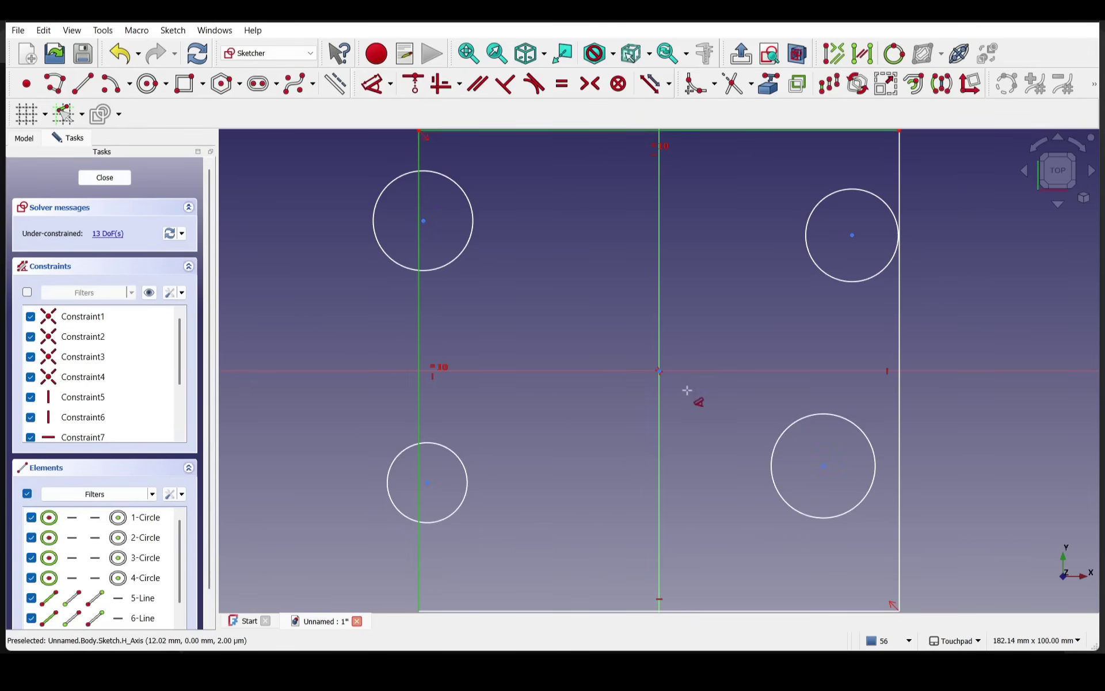
pyautogui.scroll(-2, 528, 327)
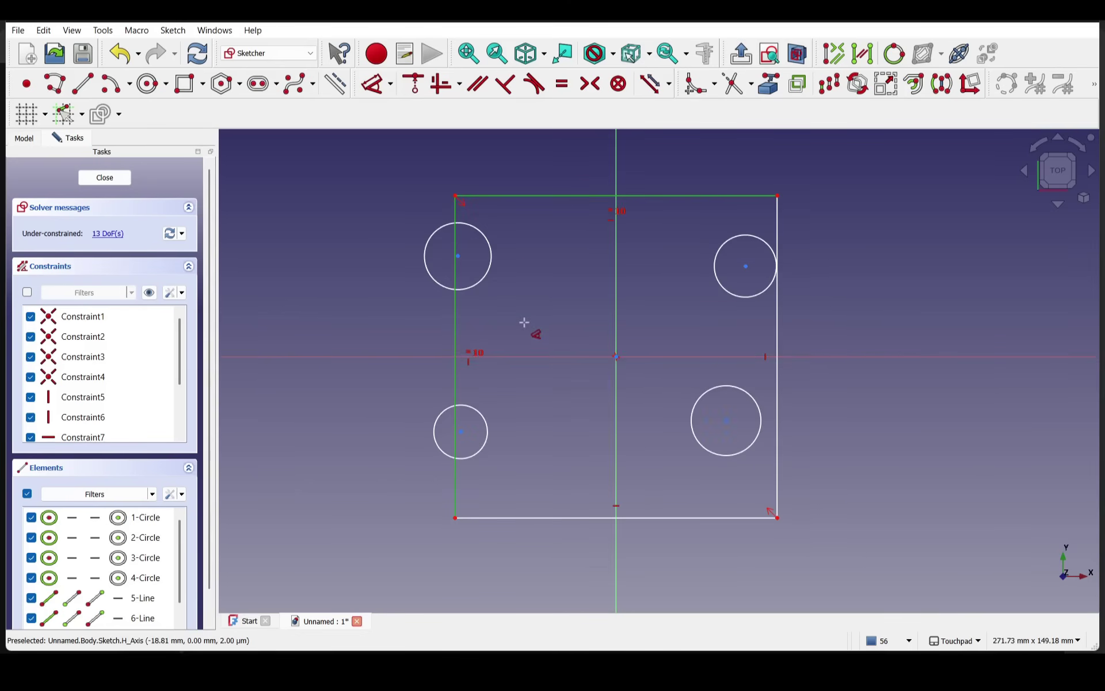
pyautogui.click(558, 303)
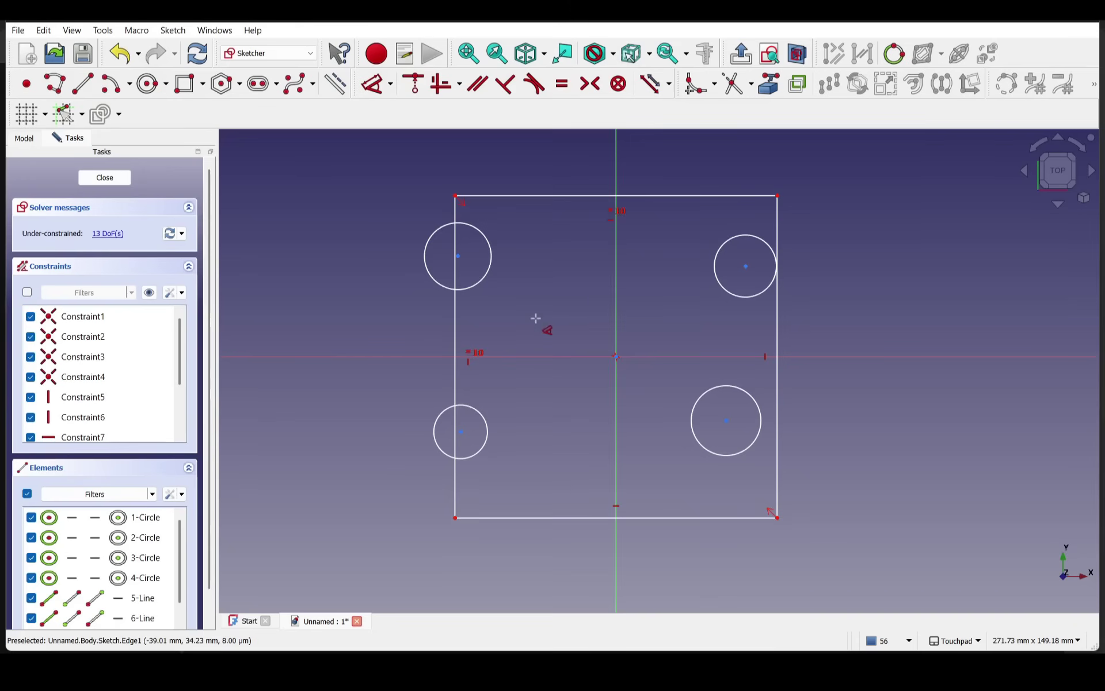
# Dimension the rectangle's left edge with a length of 90 mm.
pyautogui.click(455, 339)
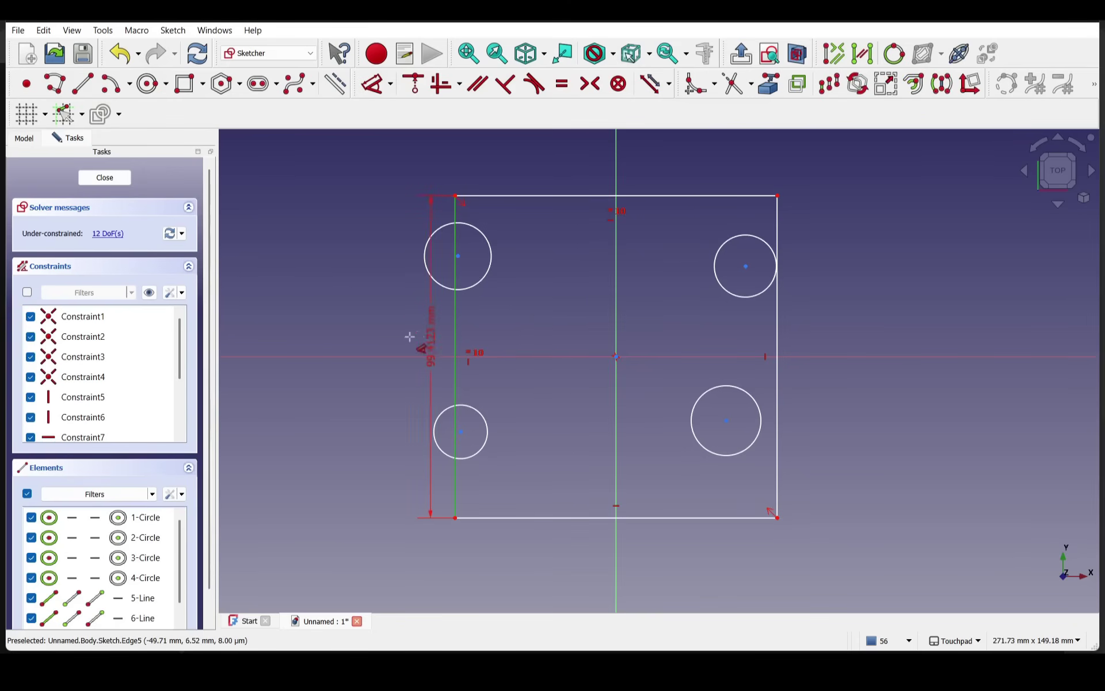
pyautogui.click(349, 334)
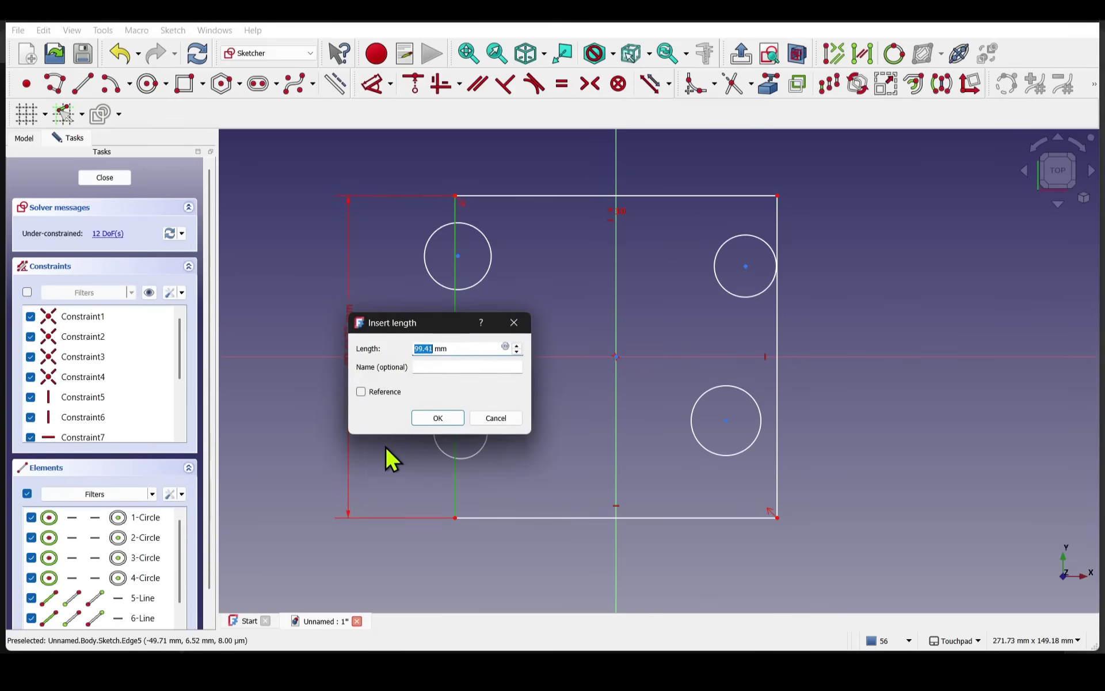
pyautogui.write('90')
pyautogui.click(435, 419)
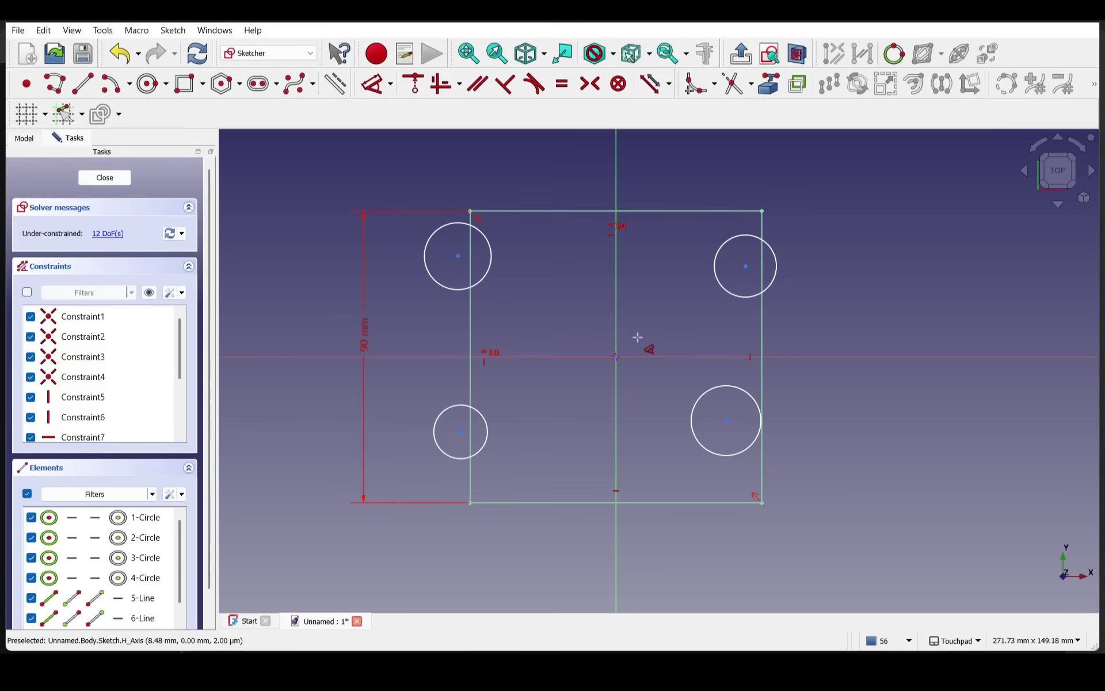
# Dimension the upper-left circle's centre 25 mm vertically and 25 mm horizontally from the origin.
pyautogui.click(459, 255)
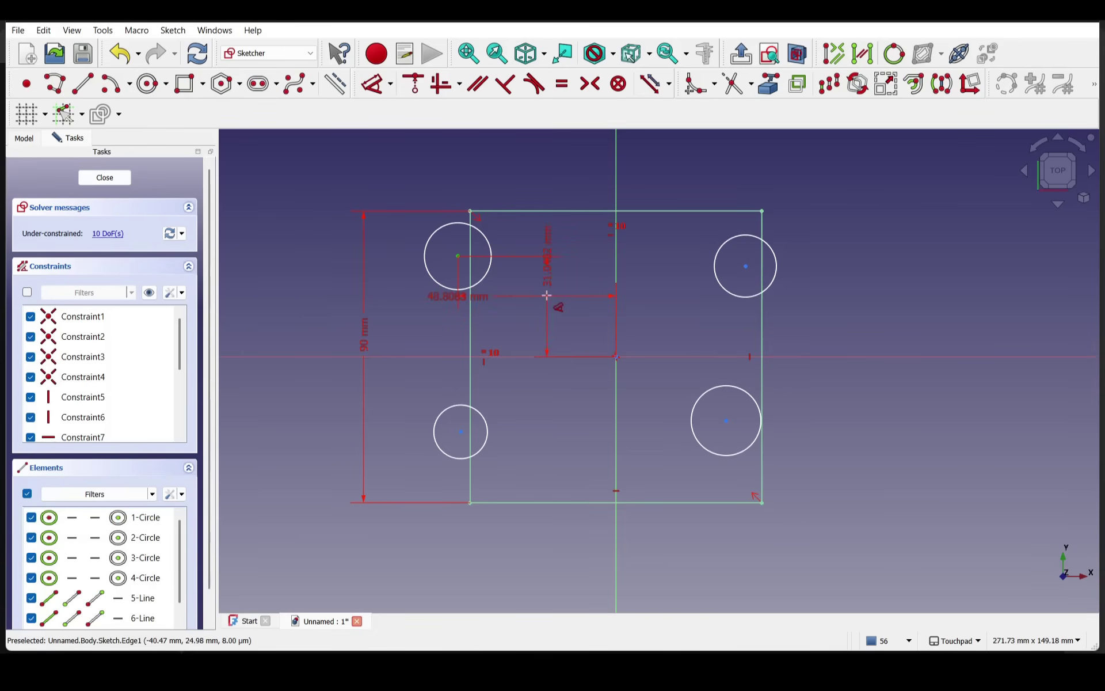
pyautogui.click(547, 308)
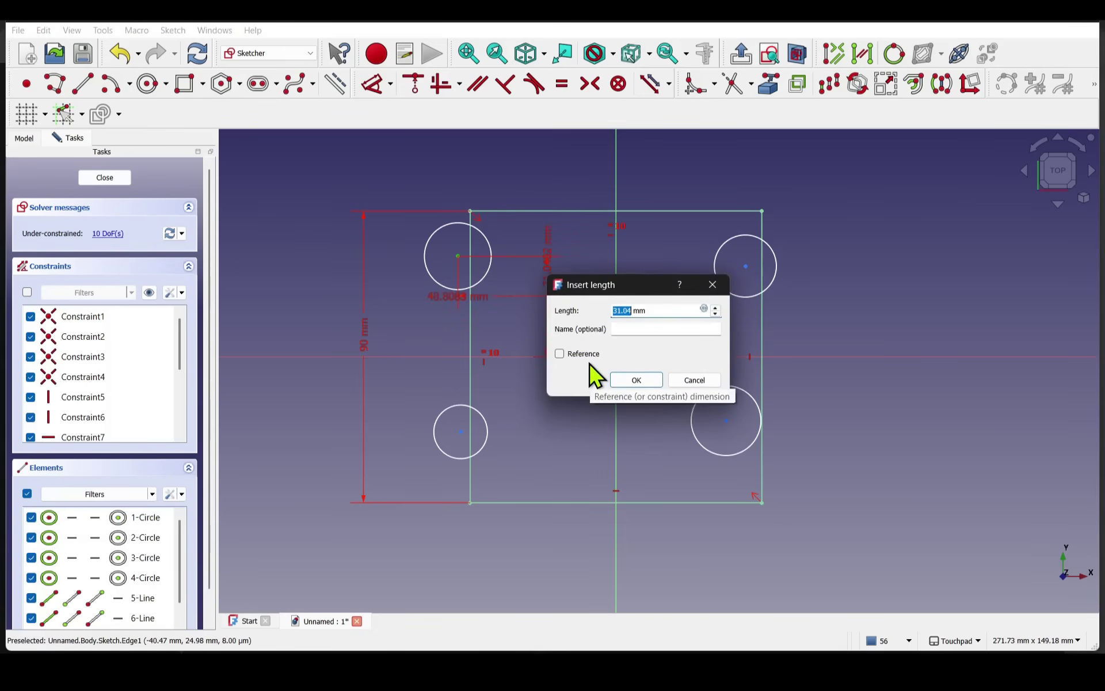
pyautogui.write('45')
pyautogui.click(630, 381)
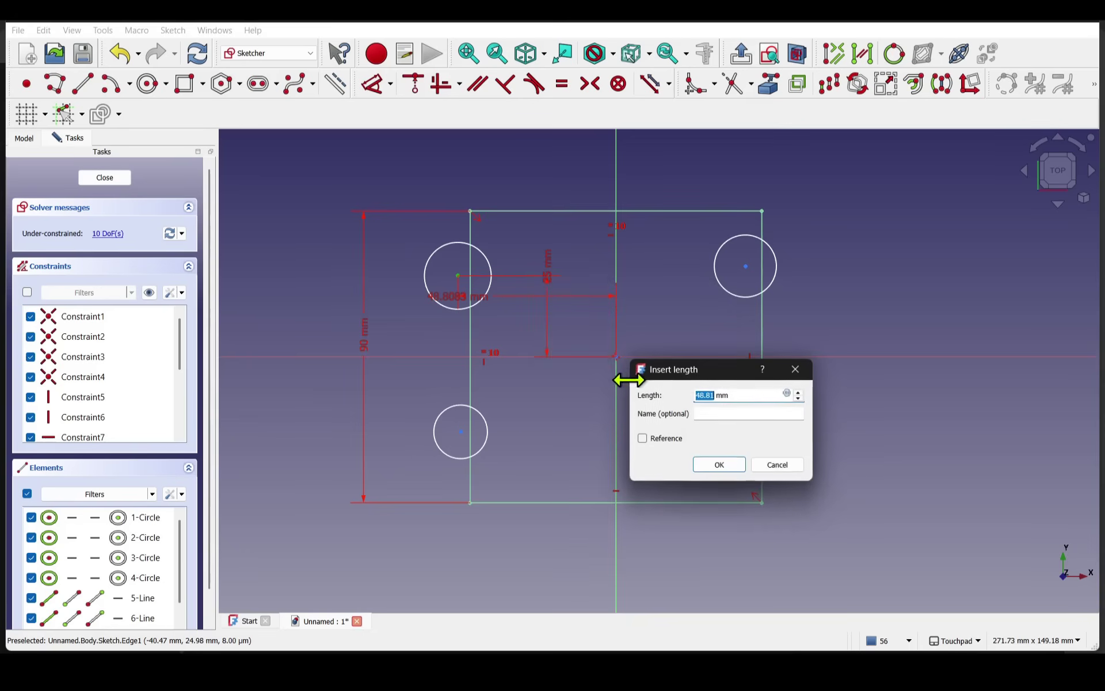
pyautogui.write('2')
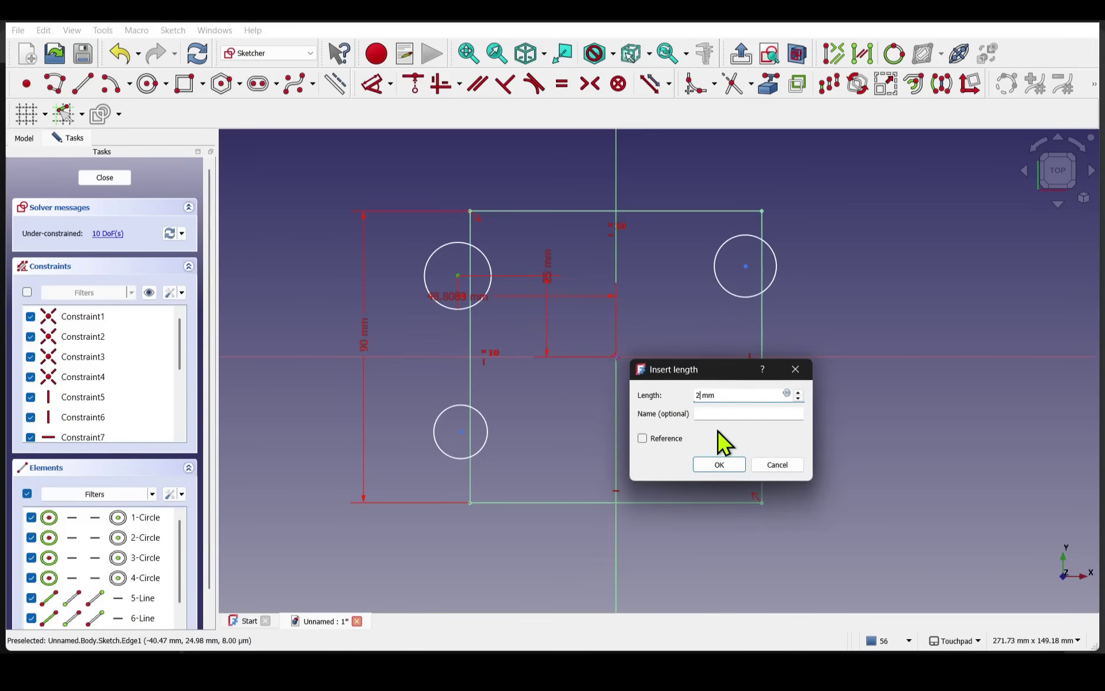
pyautogui.write('5')
pyautogui.click(734, 463)
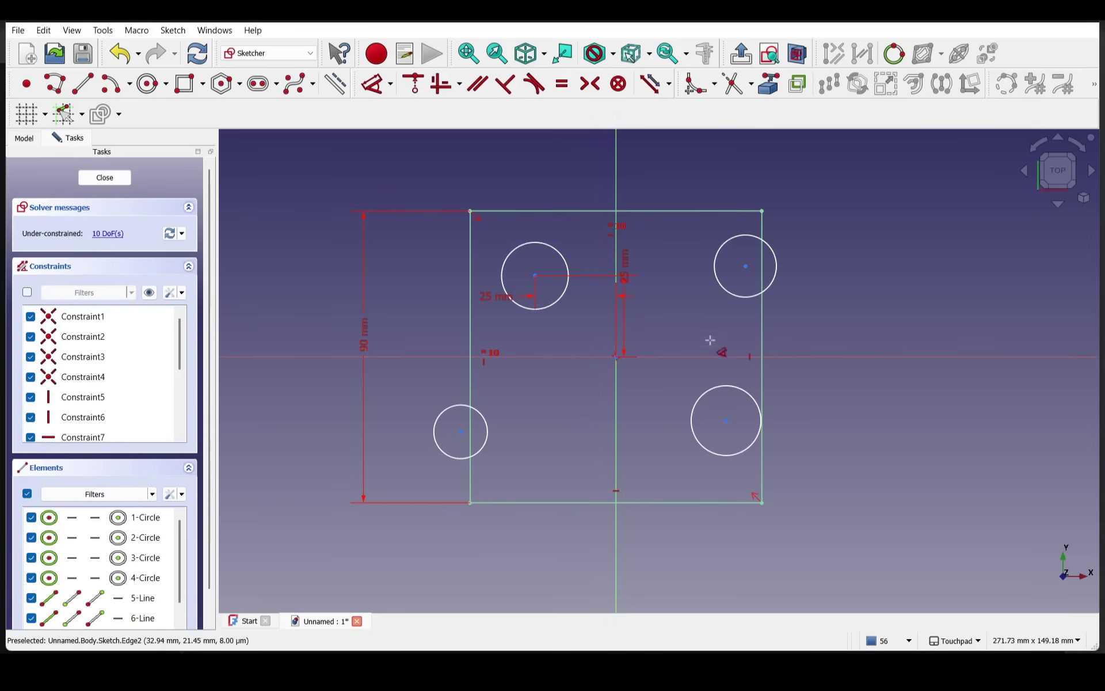
# Constrain all four circles to equal size with the Dimension tool's equality alternative.
pyautogui.click(556, 248)
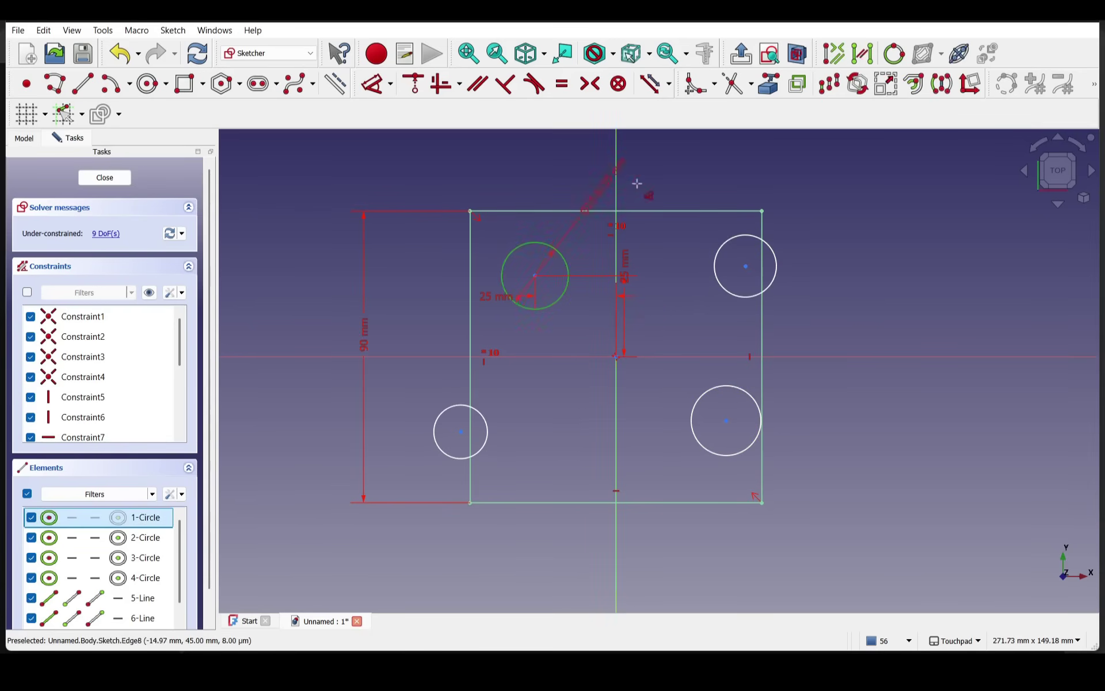
pyautogui.click(731, 237)
pyautogui.click(491, 432)
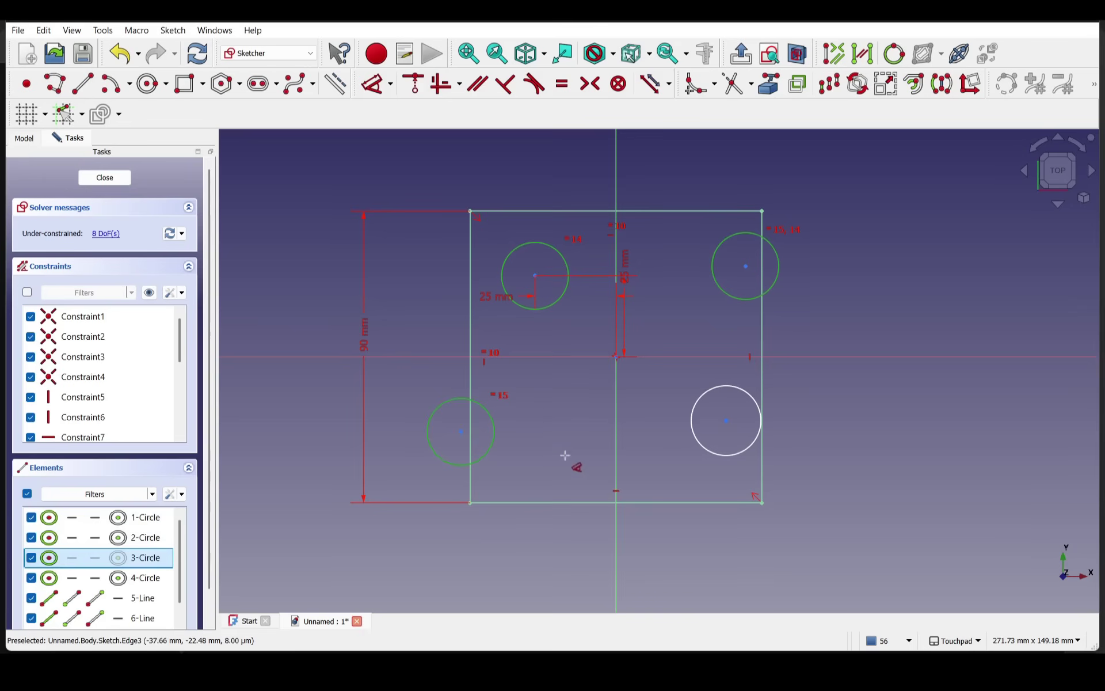
pyautogui.click(717, 456)
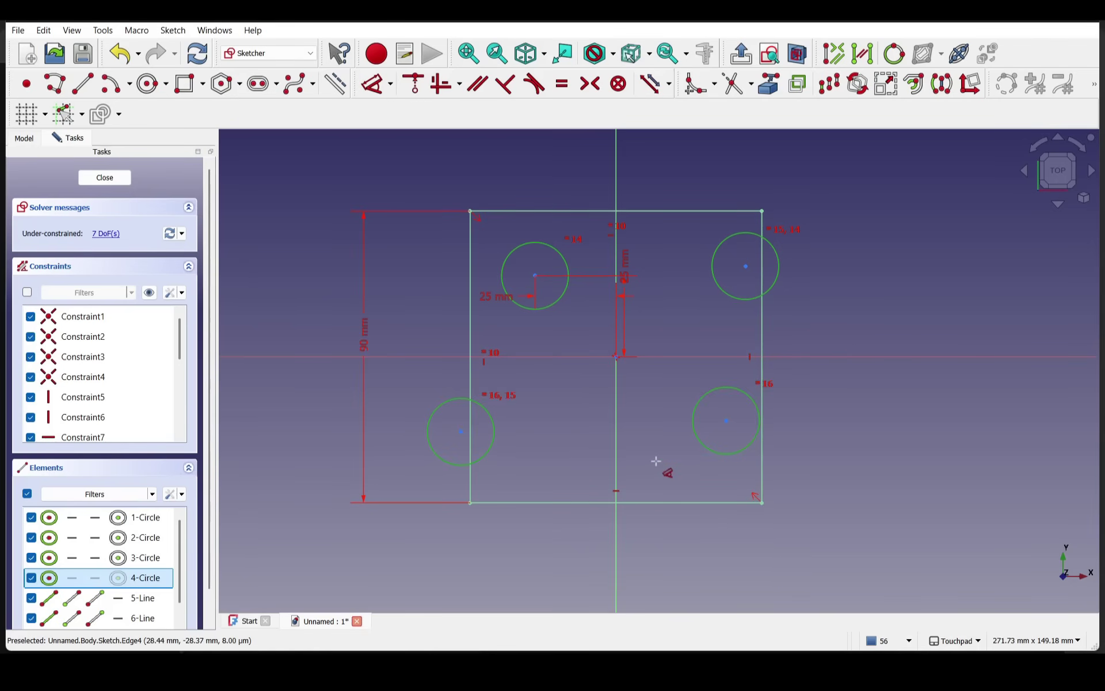
pyautogui.click(646, 416)
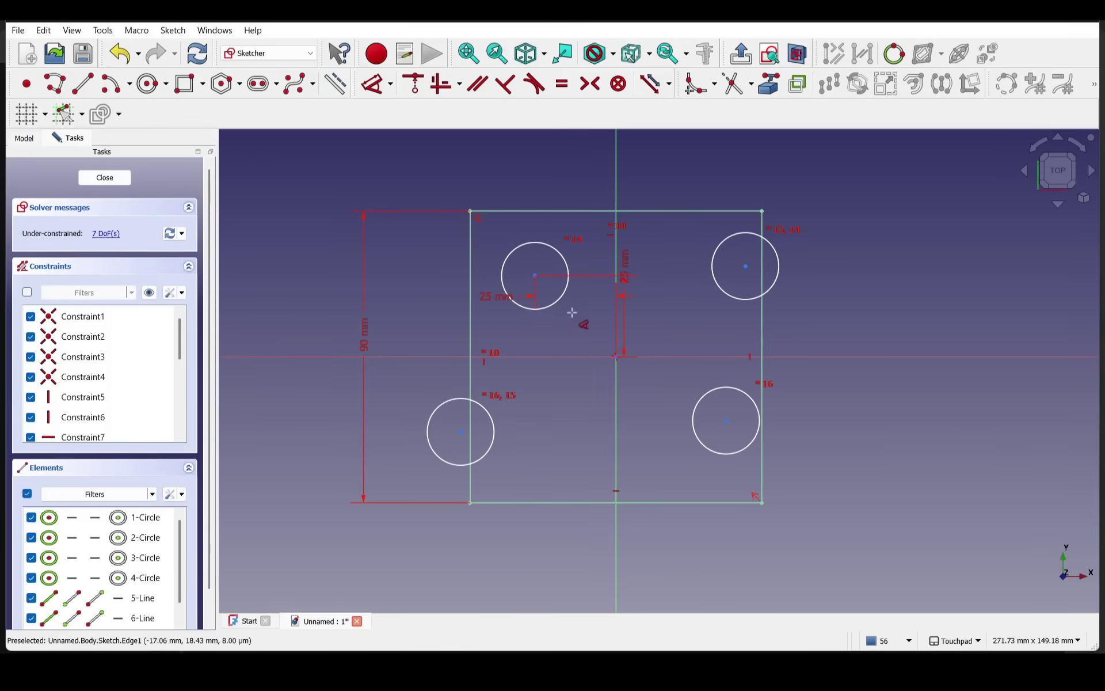
# Align the centres of the two upper circles horizontally, and likewise the centres of the two lower circles, with the Dimension tool.
pyautogui.click(534, 276)
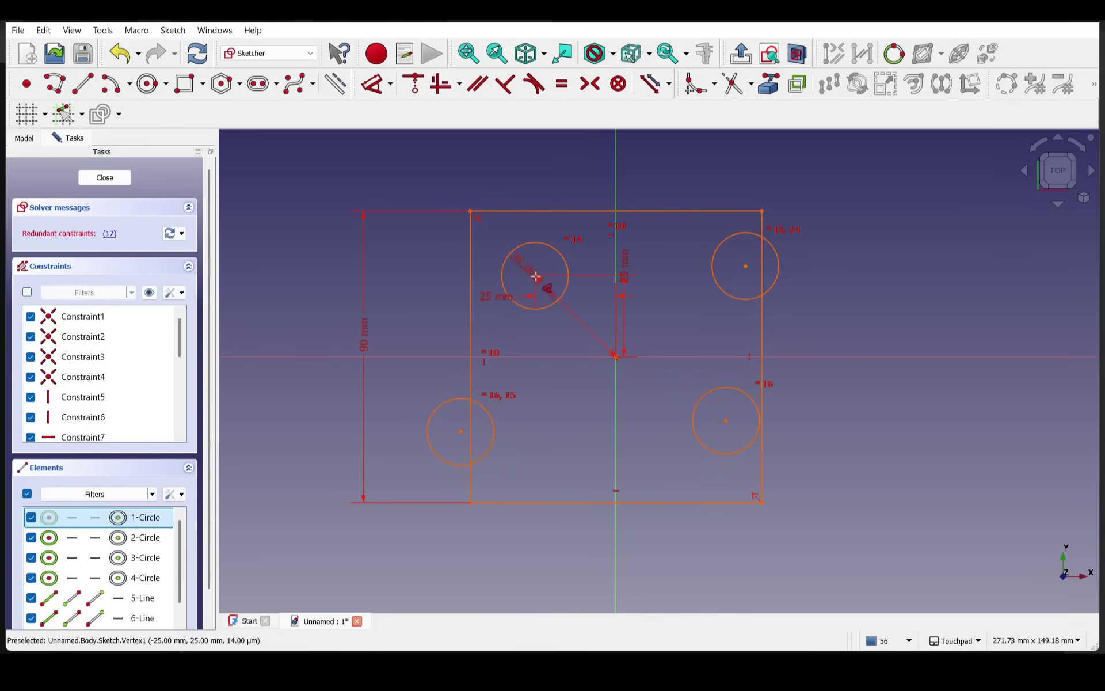
pyautogui.click(747, 267)
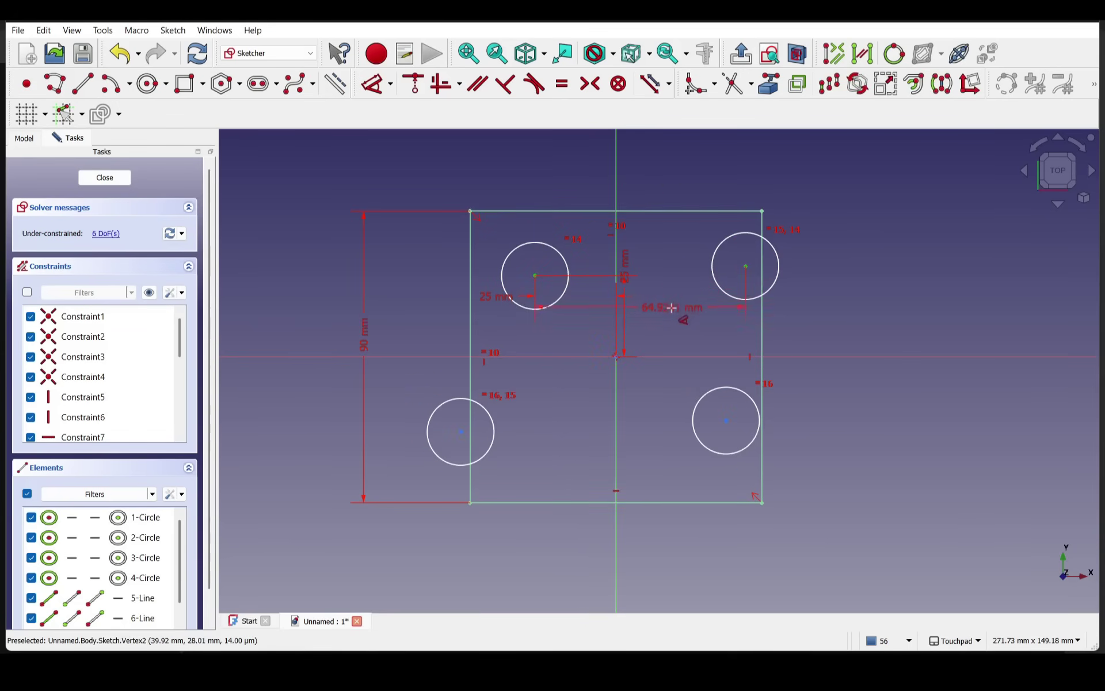
pyautogui.press('h')
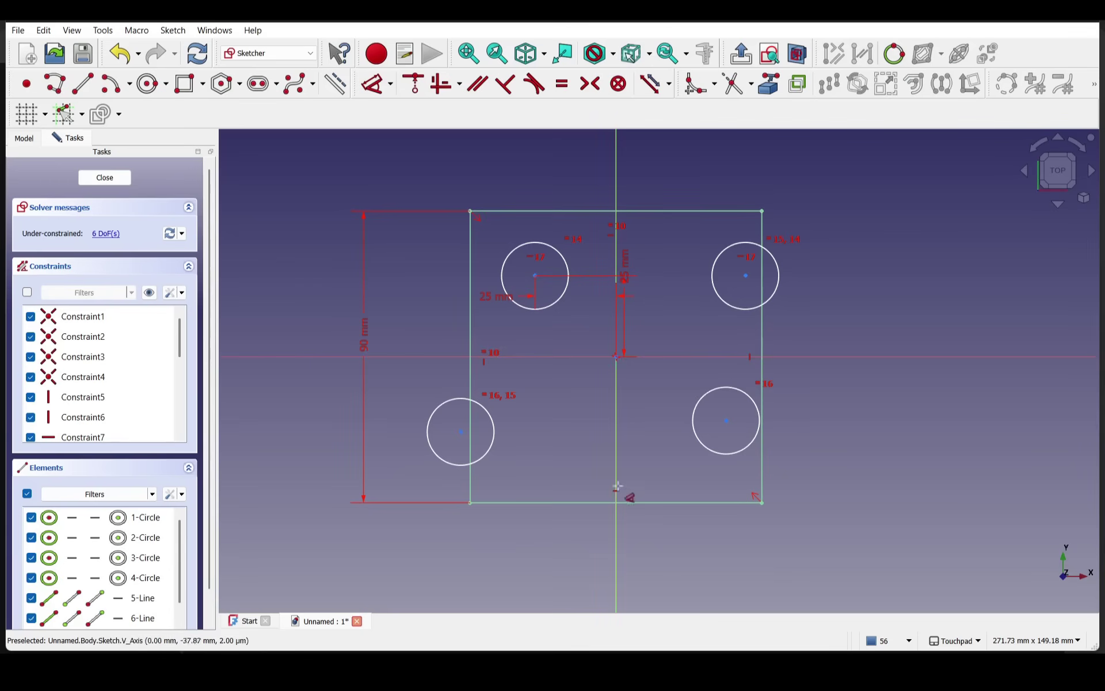
pyautogui.click(461, 431)
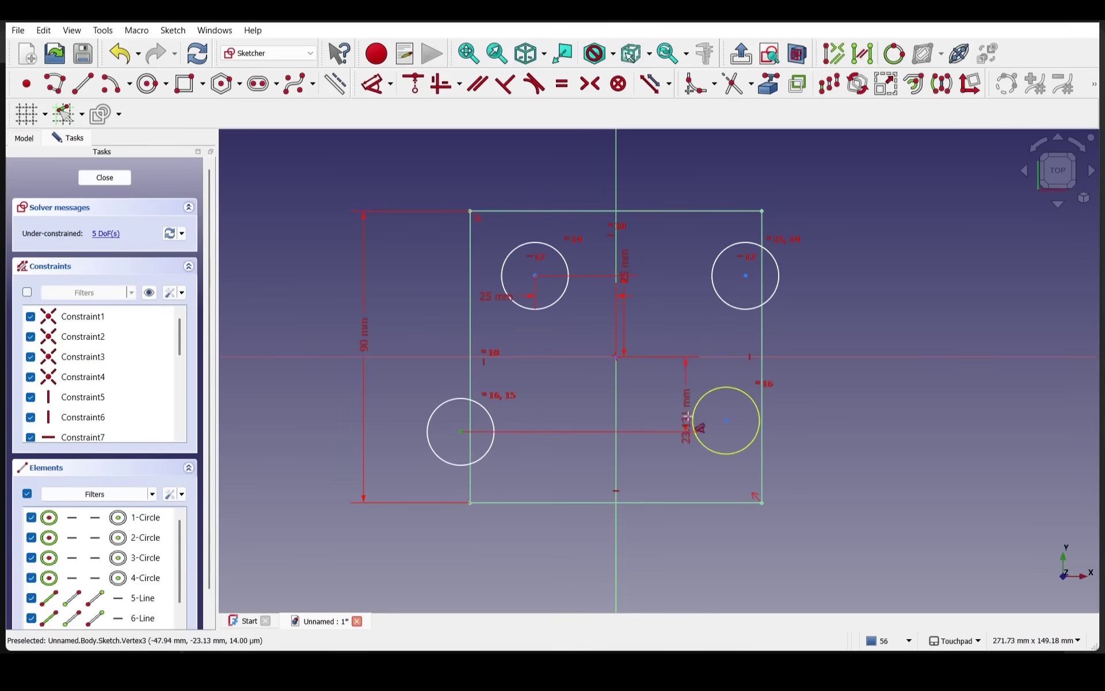
pyautogui.click(726, 421)
pyautogui.press('h')
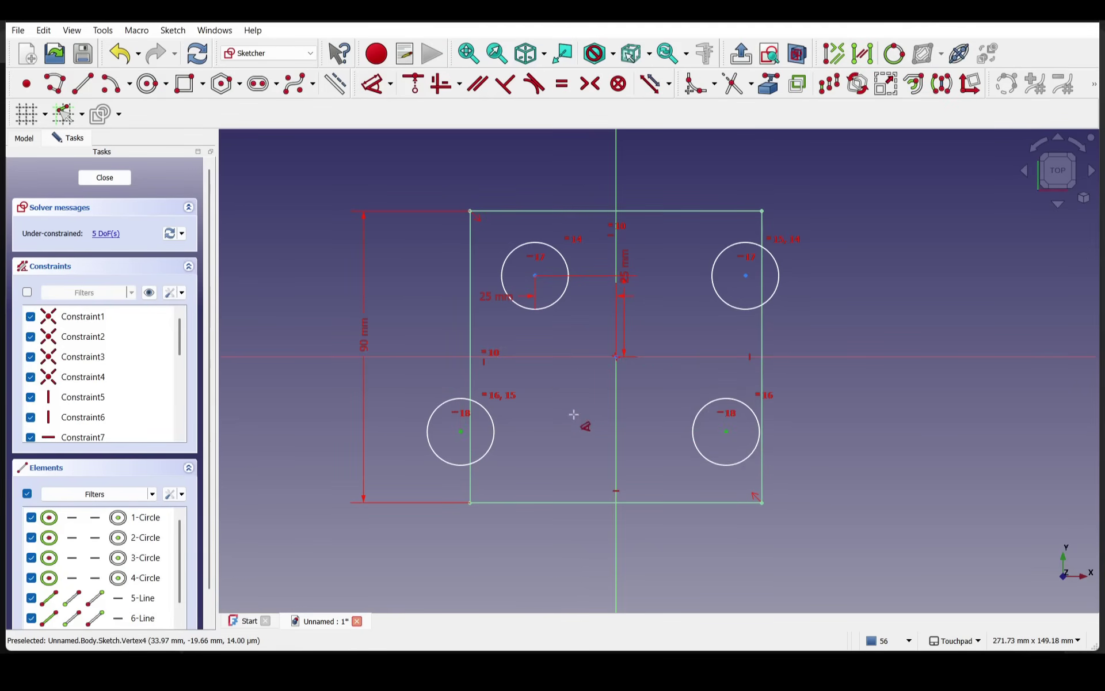
pyautogui.click(575, 451)
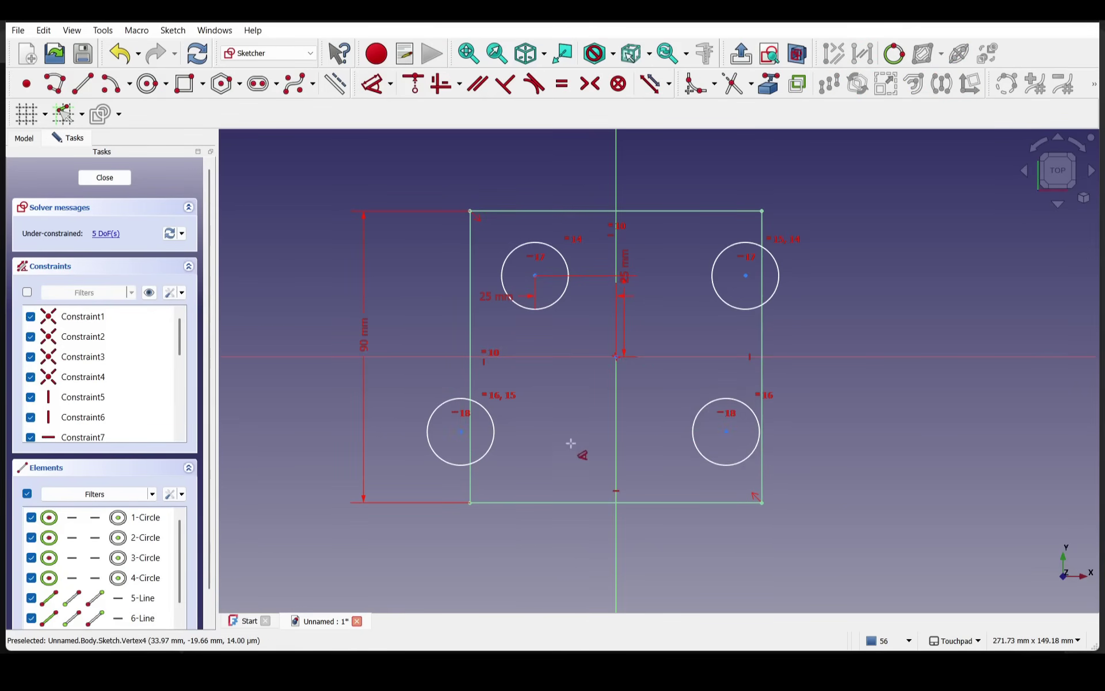
# Align the centres of the upper-left and lower-left circles vertically, cycling the Dimension tool to its vertical alignment alternative.
pyautogui.click(534, 276)
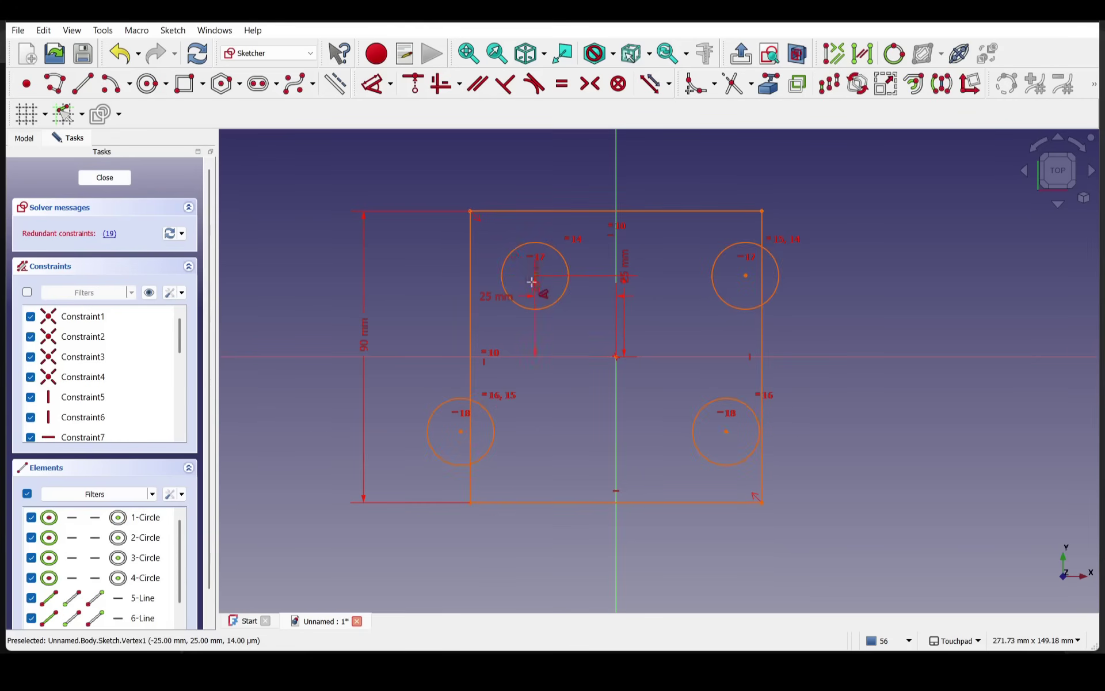
pyautogui.click(460, 432)
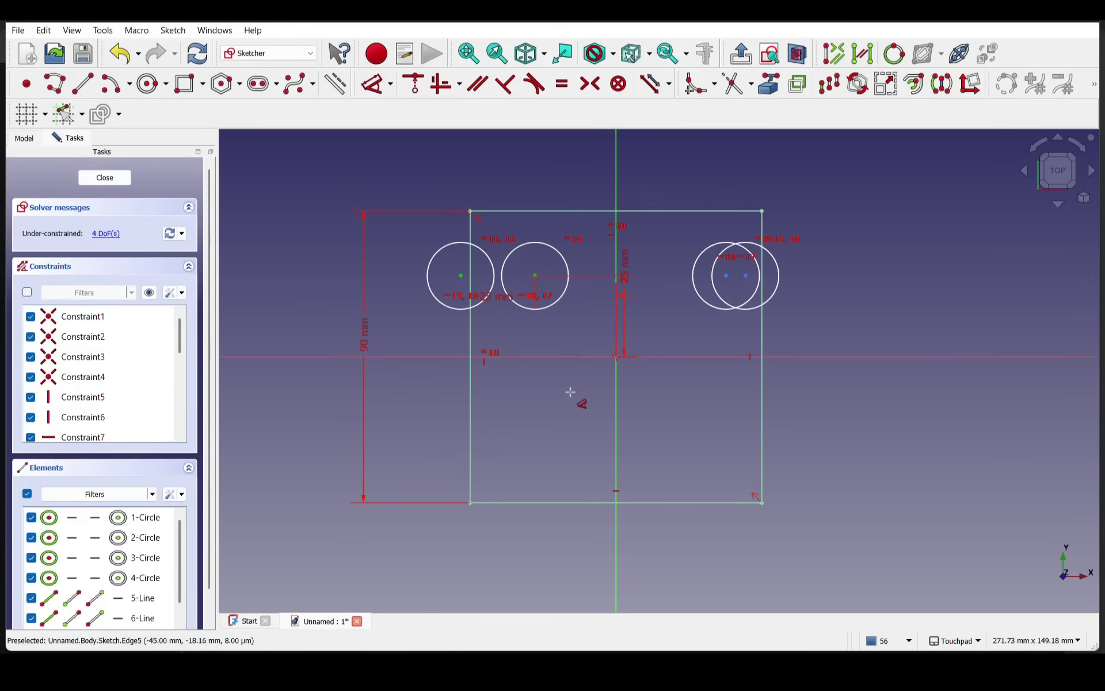
pyautogui.hotkey('ctrl', 'z')
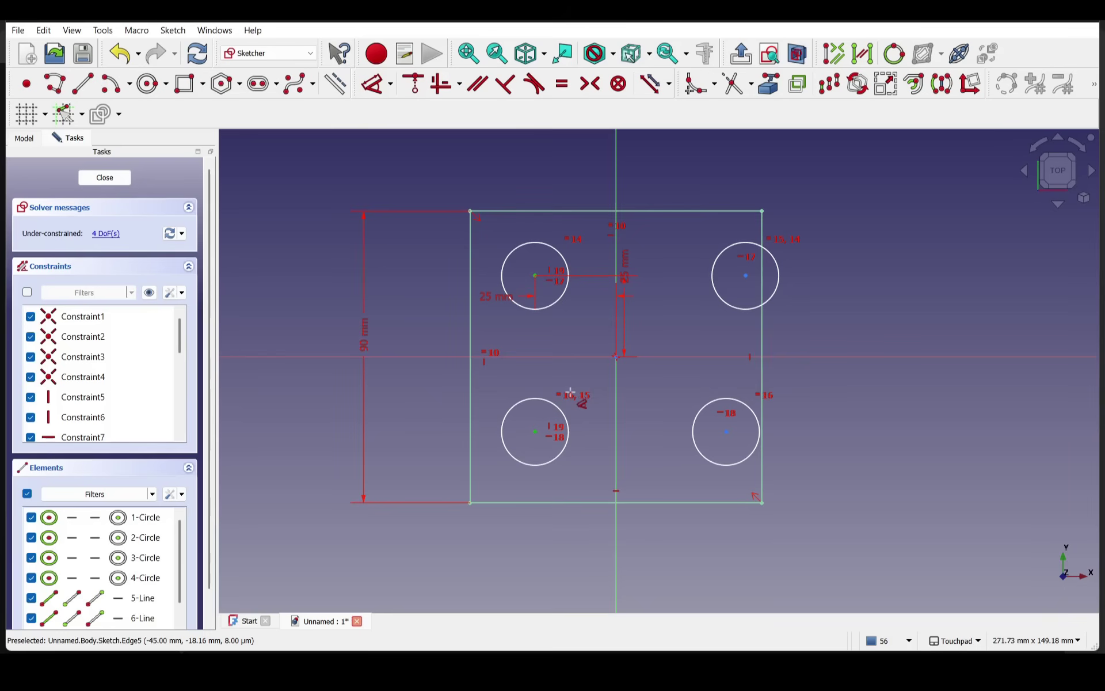
# Align the centres of the upper-right and lower-right circles vertically, cycling the Dimension tool to its vertical alignment alternative.
pyautogui.press('Escape')
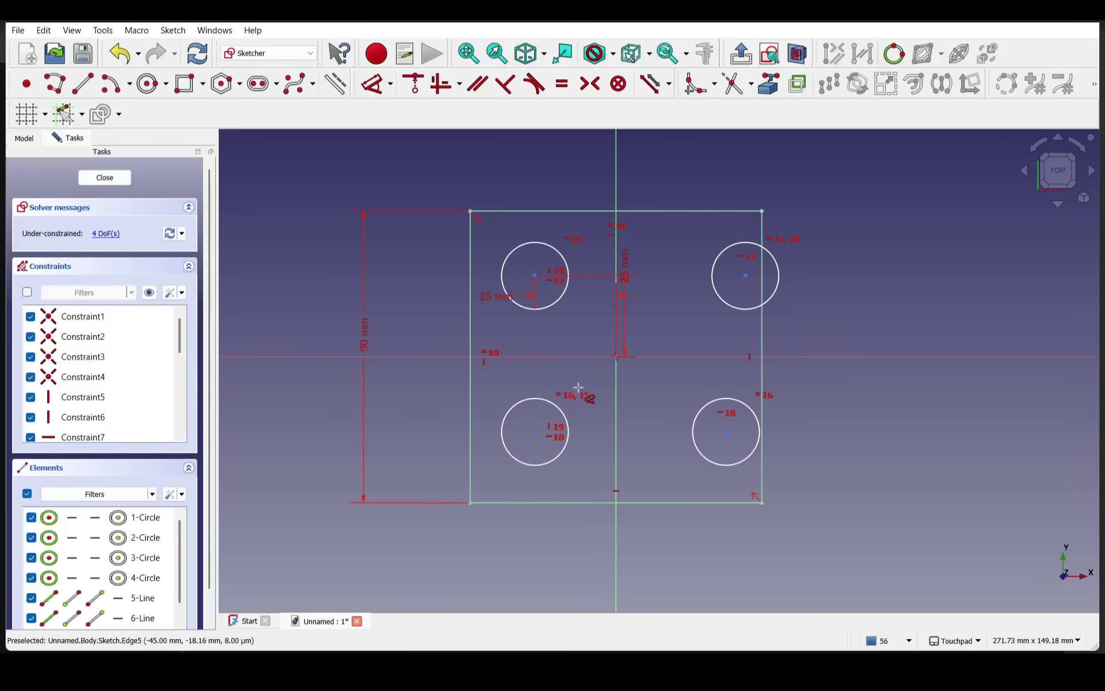
pyautogui.click(744, 277)
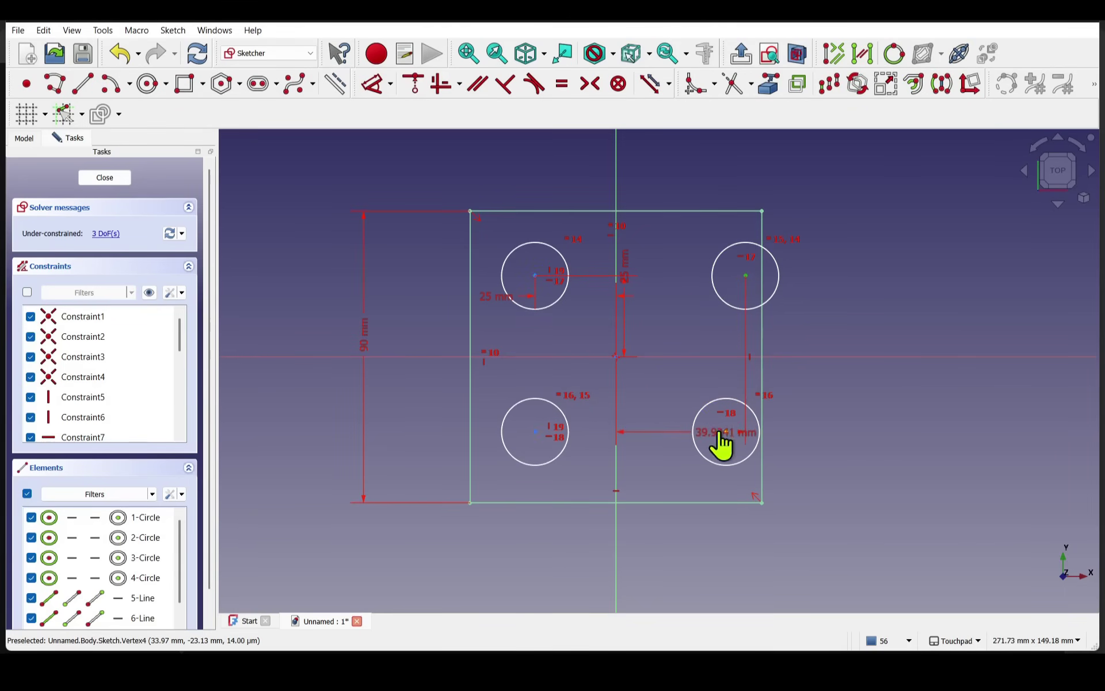
pyautogui.click(724, 432)
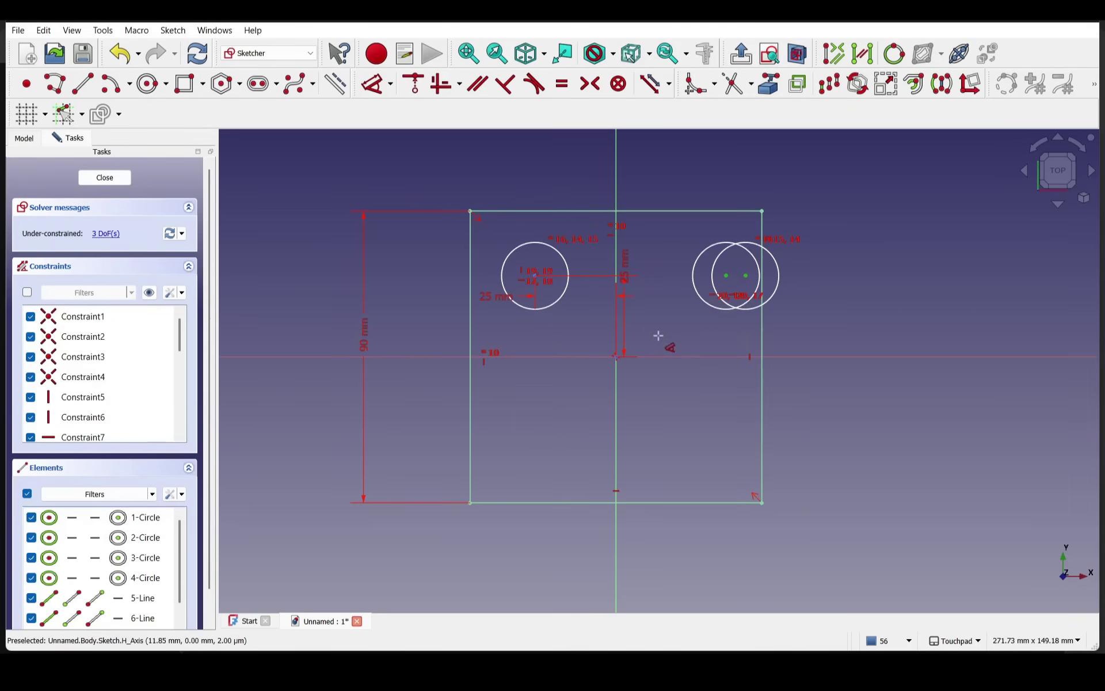
pyautogui.hotkey('ctrl', 'z')
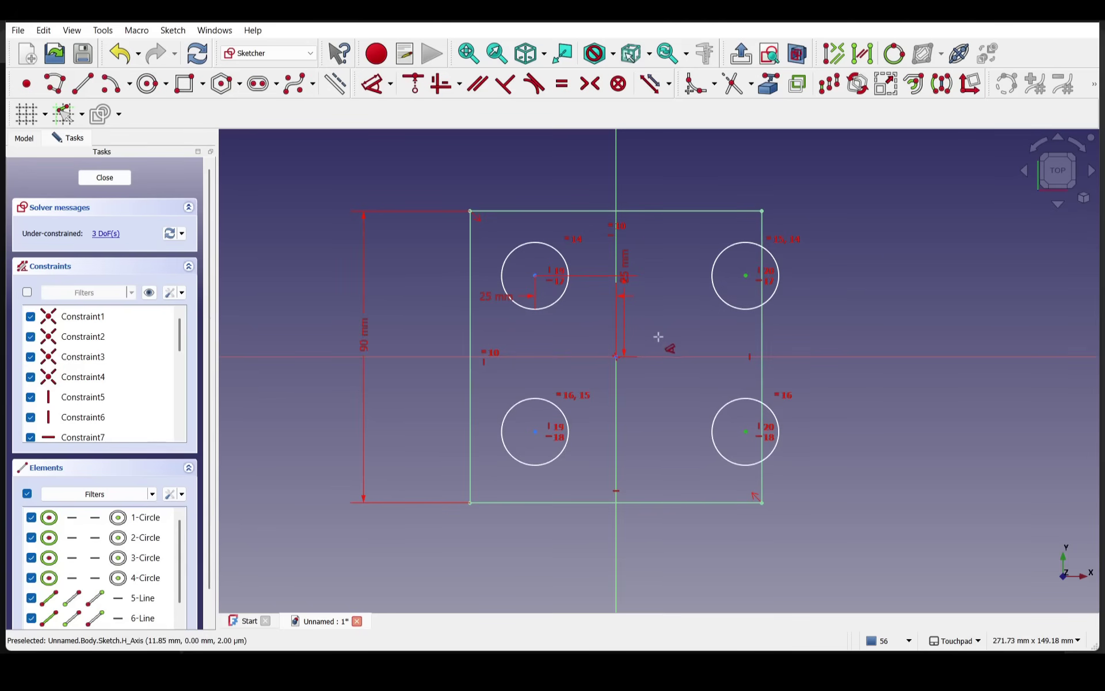
pyautogui.click(661, 392)
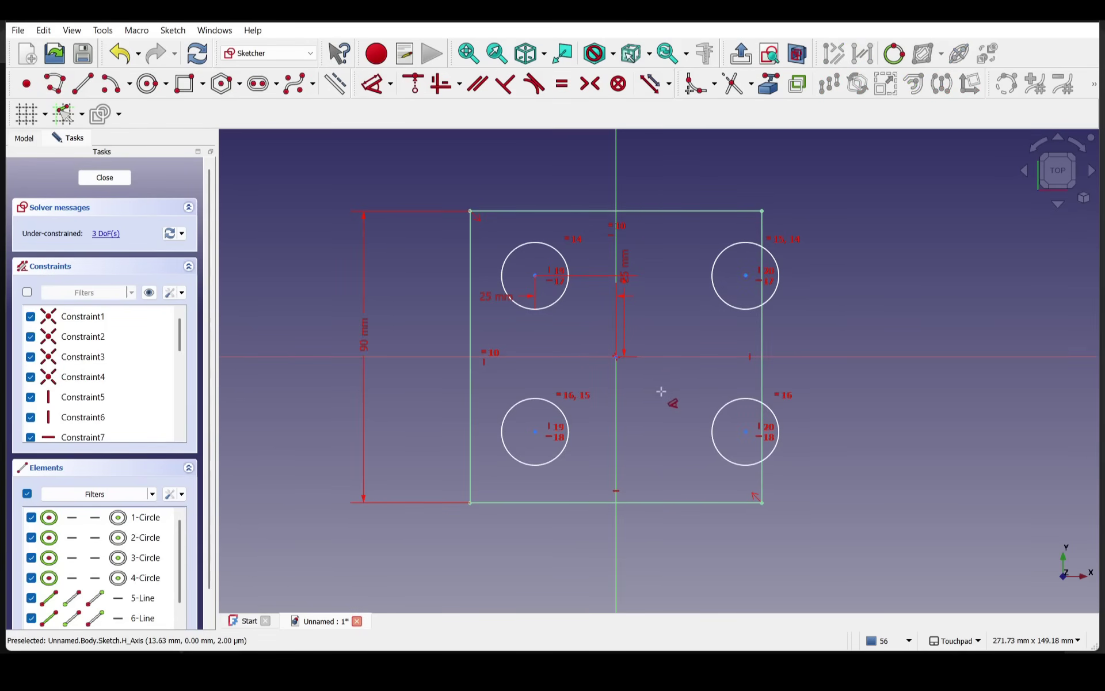
pyautogui.press('Escape')
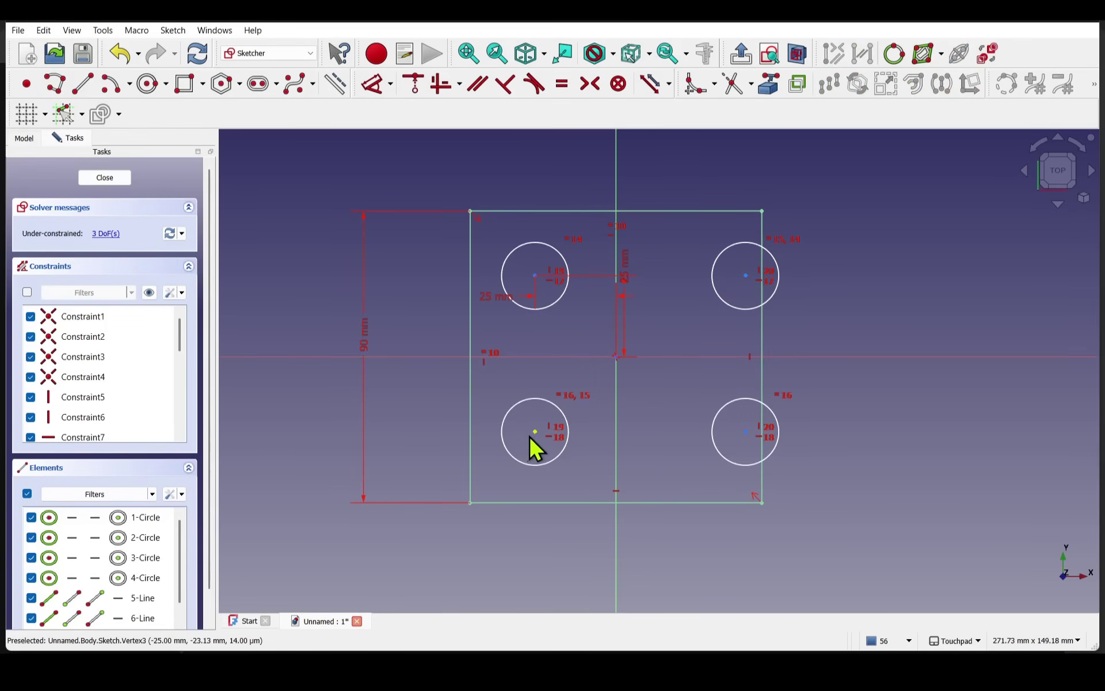
# Test-move the lower circles, and make the upper-left and lower-right circle centres symmetric about the origin with the Dimension tool.
pyautogui.moveTo(530, 437)
pyautogui.mouseDown()
pyautogui.moveTo(533, 427)
pyautogui.moveTo(548, 439)
pyautogui.mouseUp()
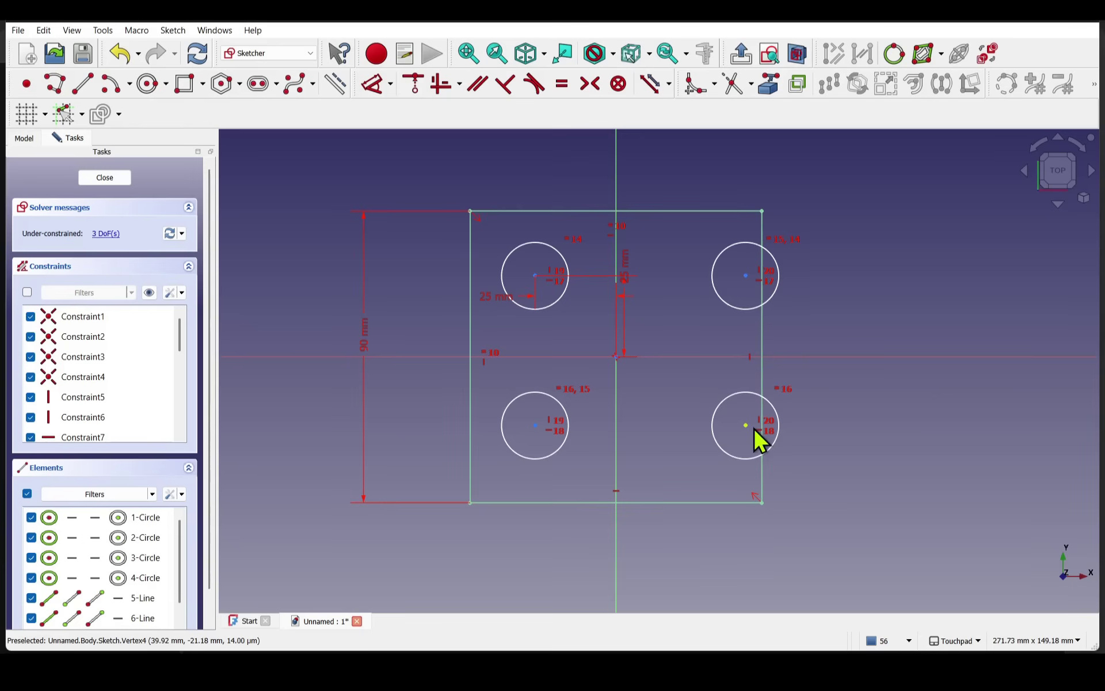
pyautogui.moveTo(754, 429); pyautogui.dragTo(709, 431)
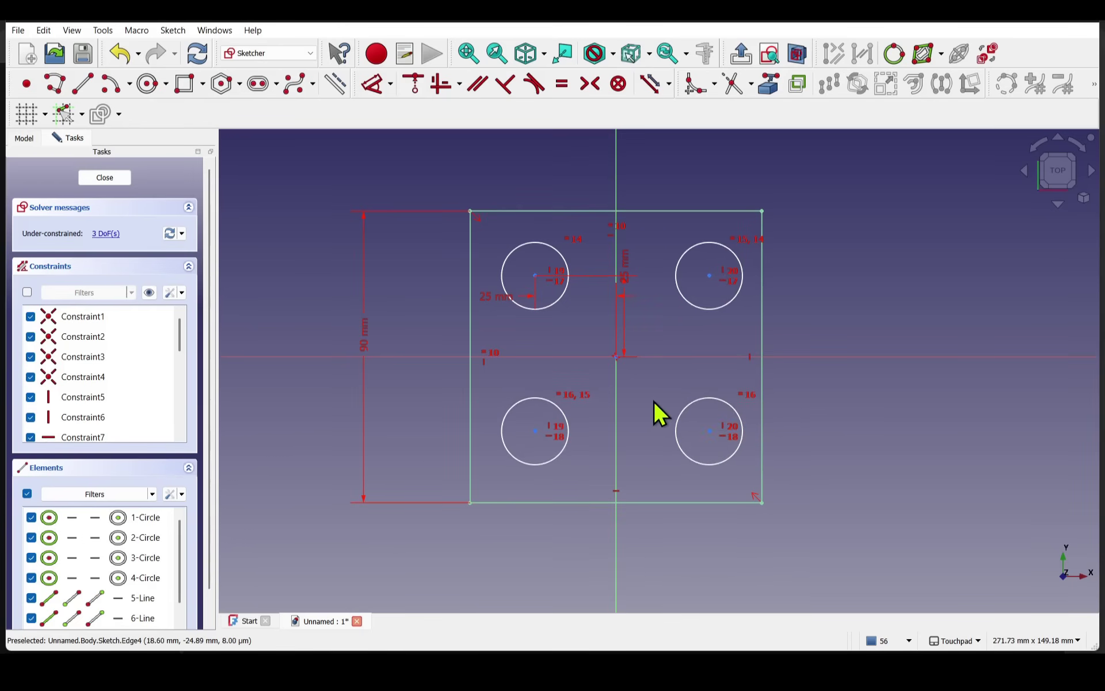
pyautogui.click(375, 88)
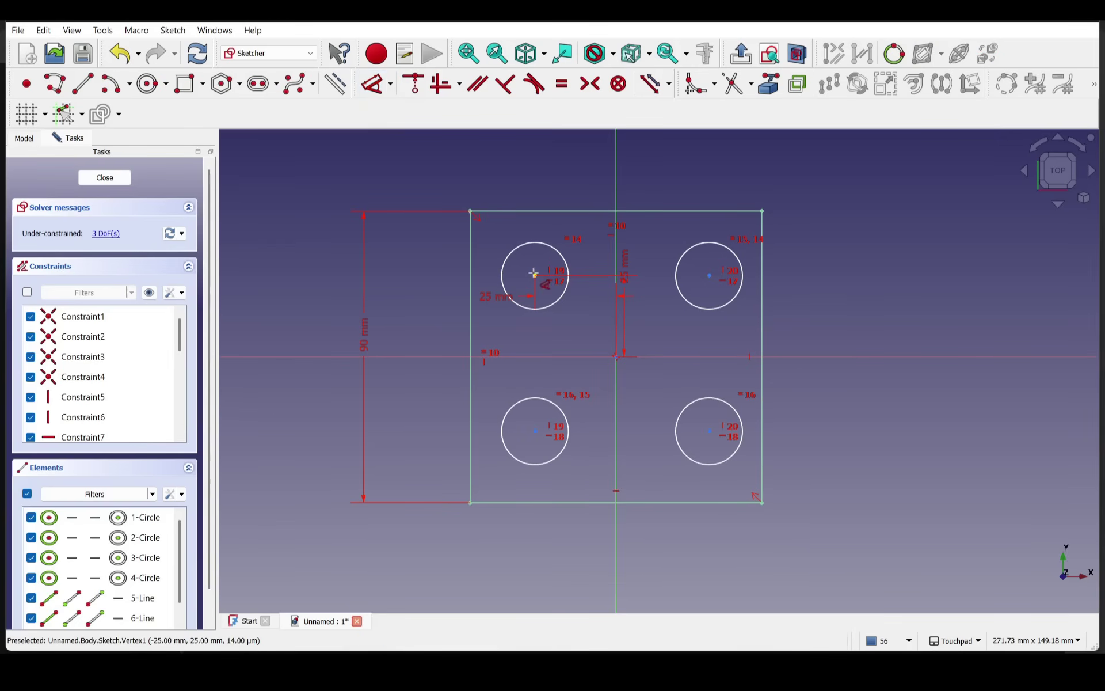
pyautogui.click(536, 276)
pyautogui.click(710, 430)
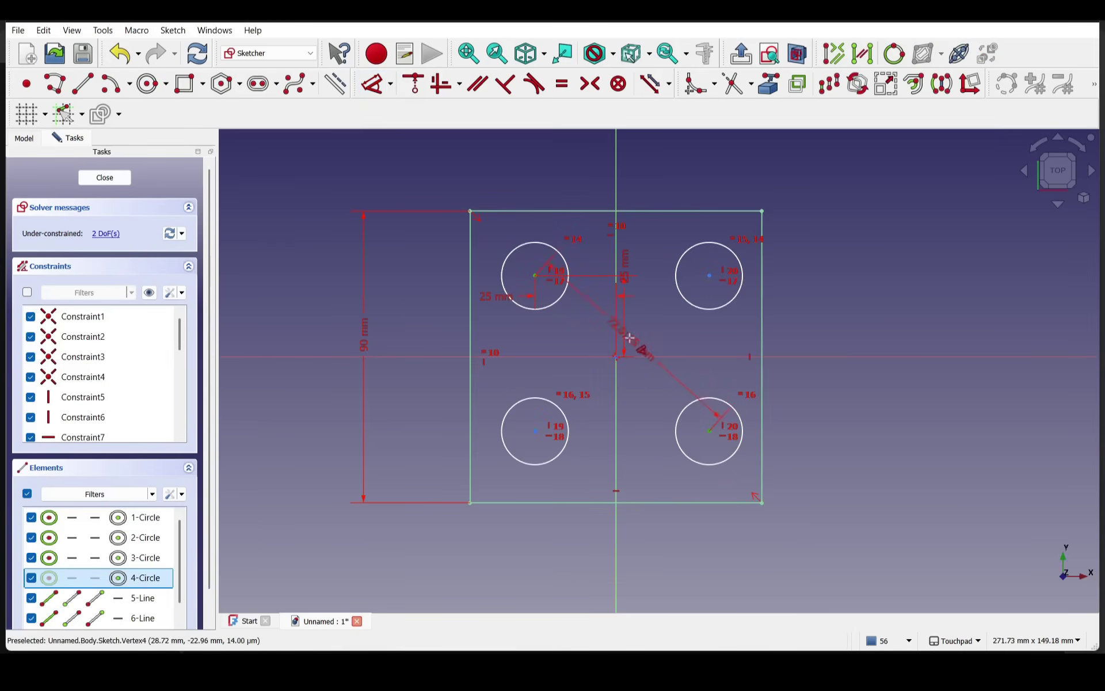
pyautogui.click(615, 354)
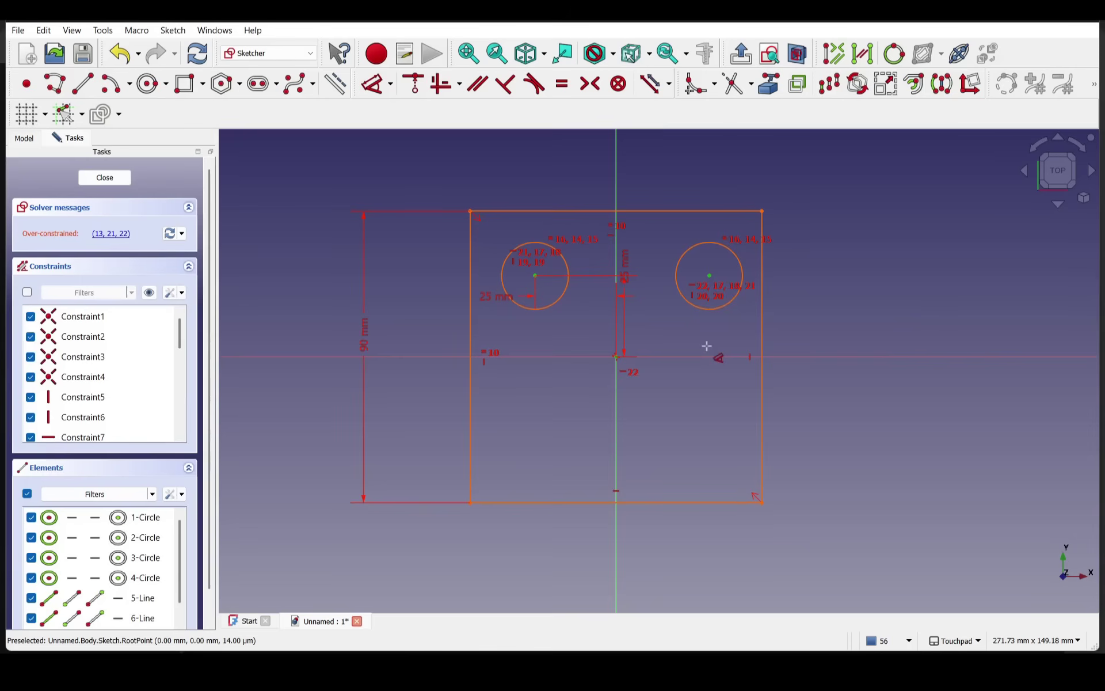
pyautogui.hotkey('ctrl', 'z')
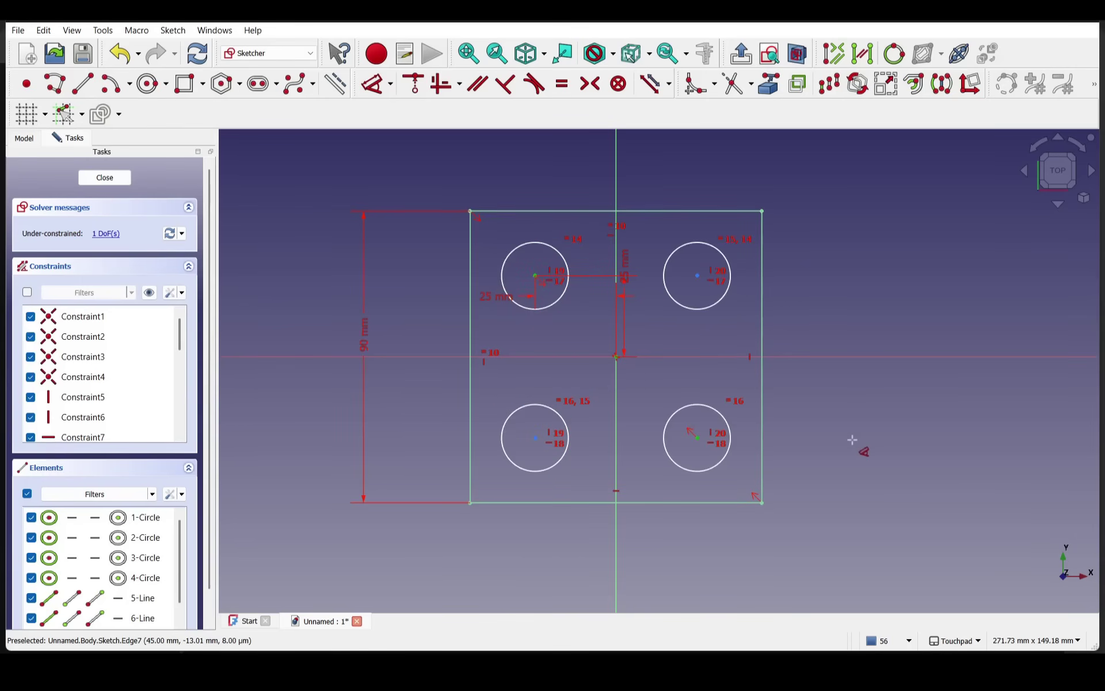
pyautogui.press('Escape')
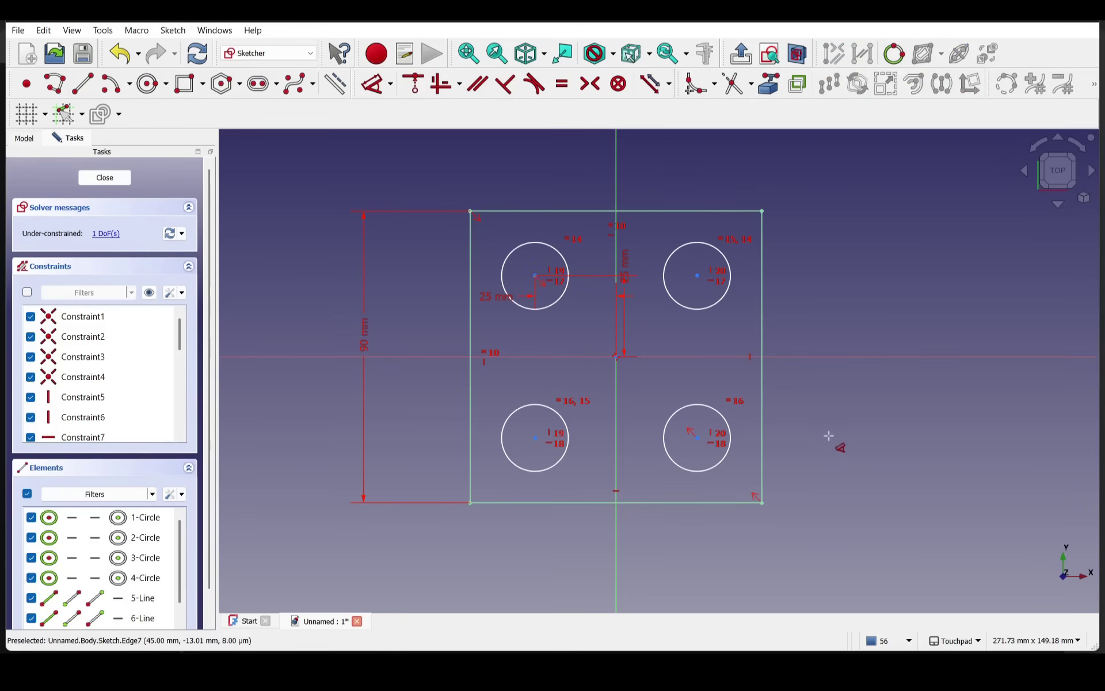
pyautogui.press('Escape')
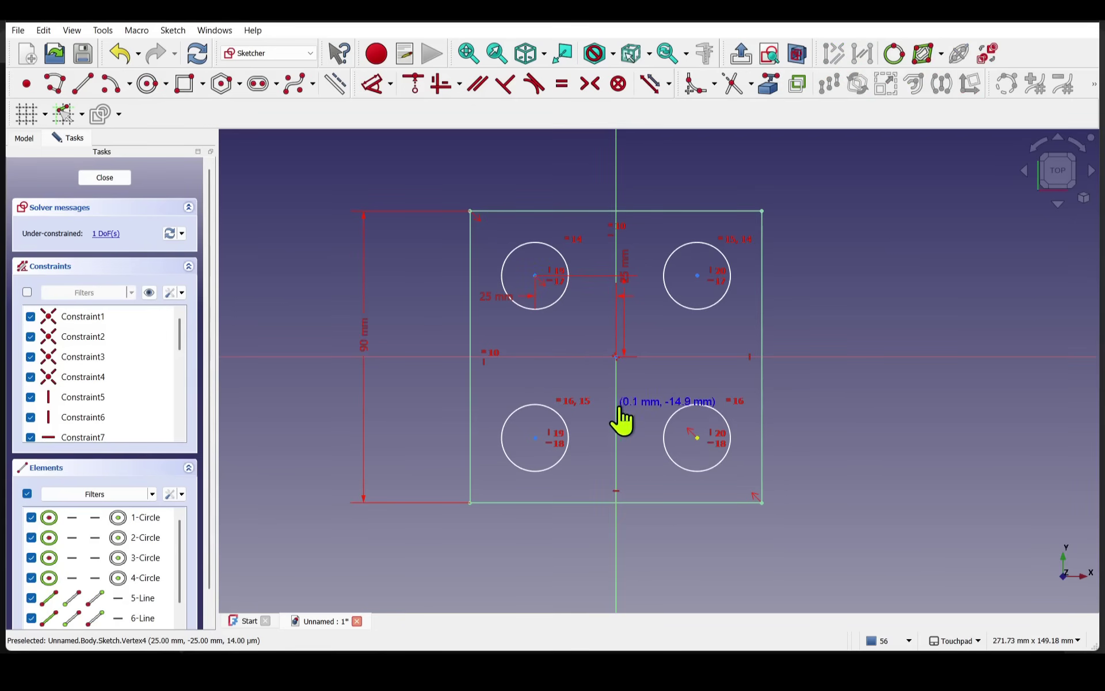
# Test-resize the equal circles, and dimension the upper-left circle's diameter as 20 mm with the Dimension tool.
pyautogui.moveTo(666, 413)
pyautogui.mouseDown()
pyautogui.moveTo(673, 403)
pyautogui.moveTo(654, 351)
pyautogui.moveTo(683, 414)
pyautogui.mouseUp()
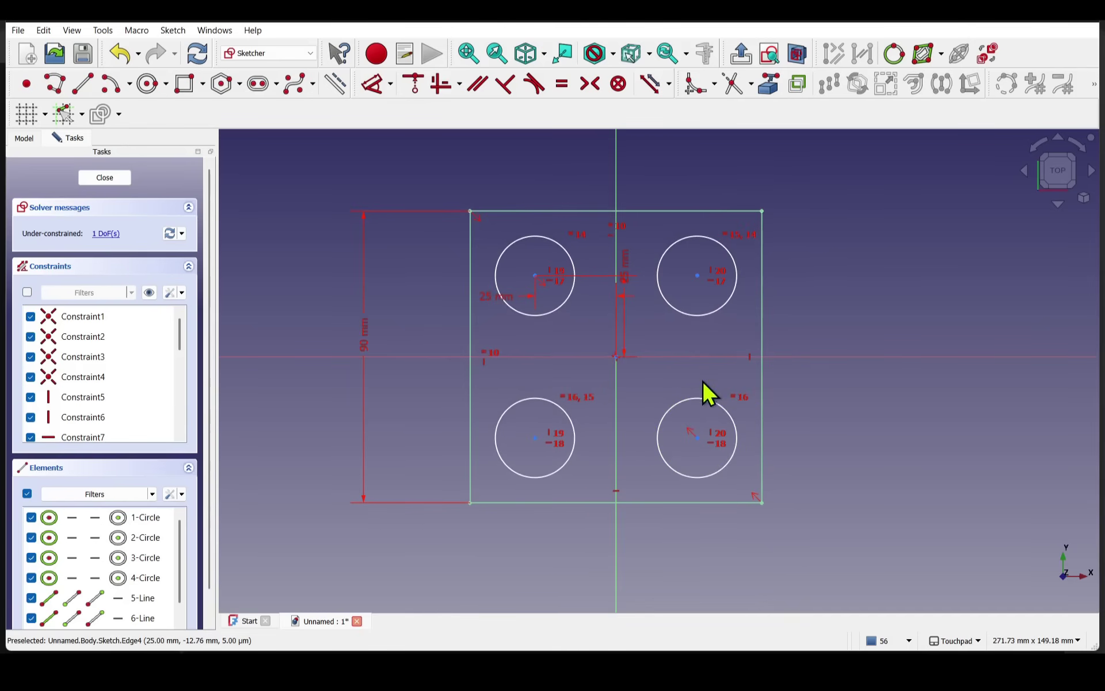
pyautogui.click(376, 92)
pyautogui.click(558, 247)
pyautogui.click(580, 154)
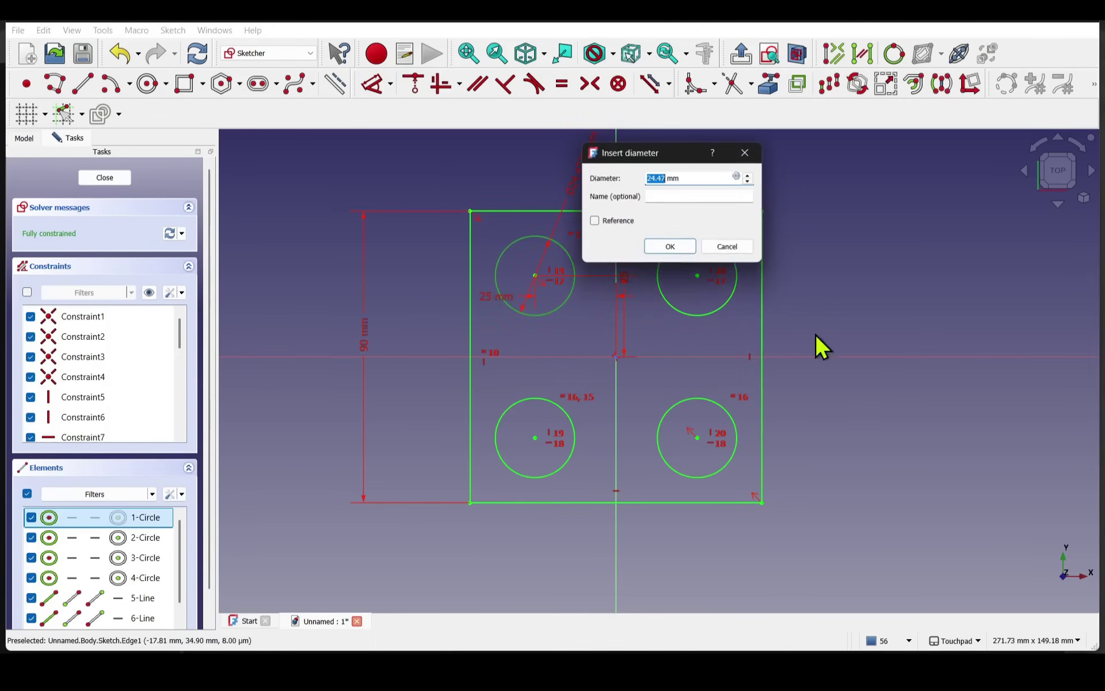
pyautogui.write('20')
pyautogui.press('Return')
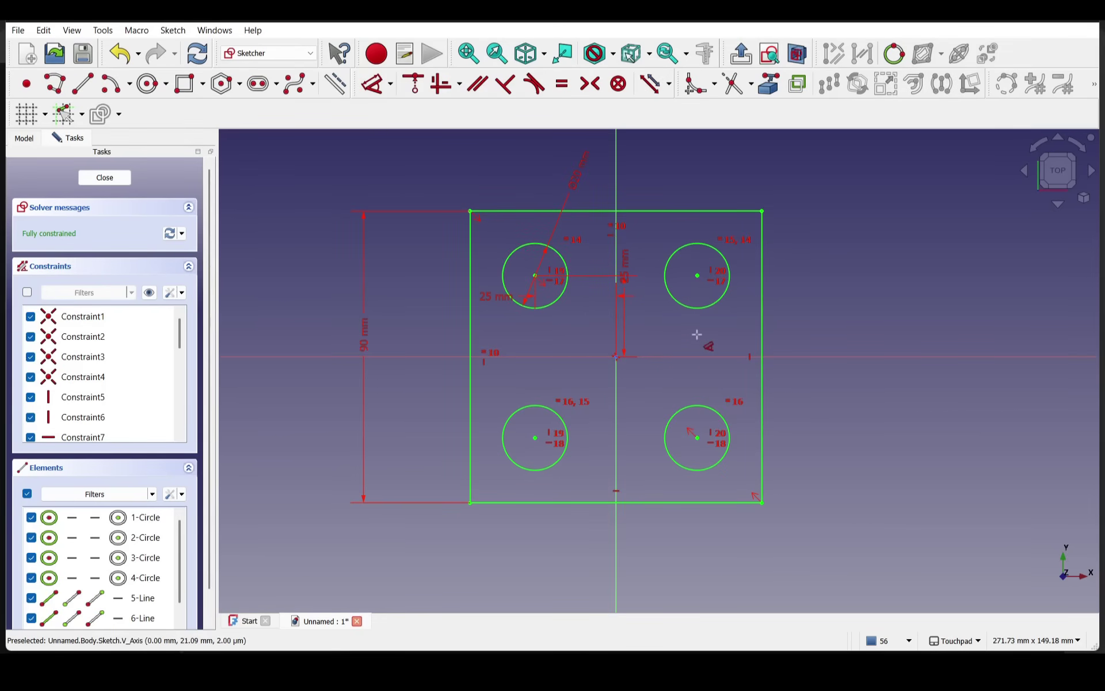
pyautogui.press('Escape')
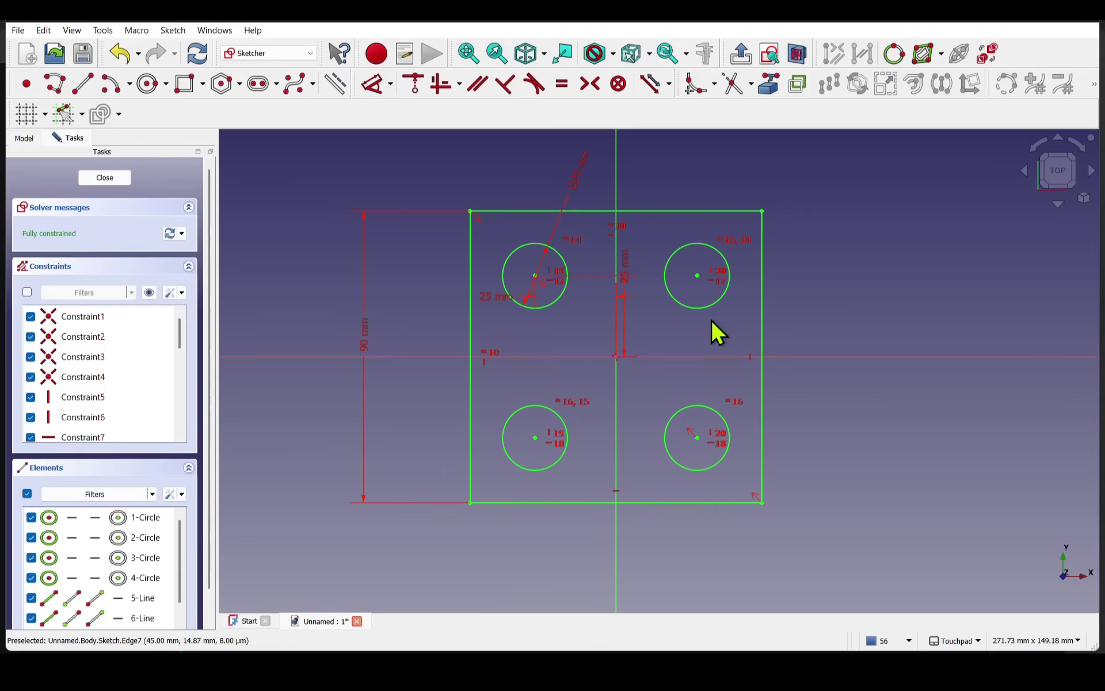
pyautogui.press('d')
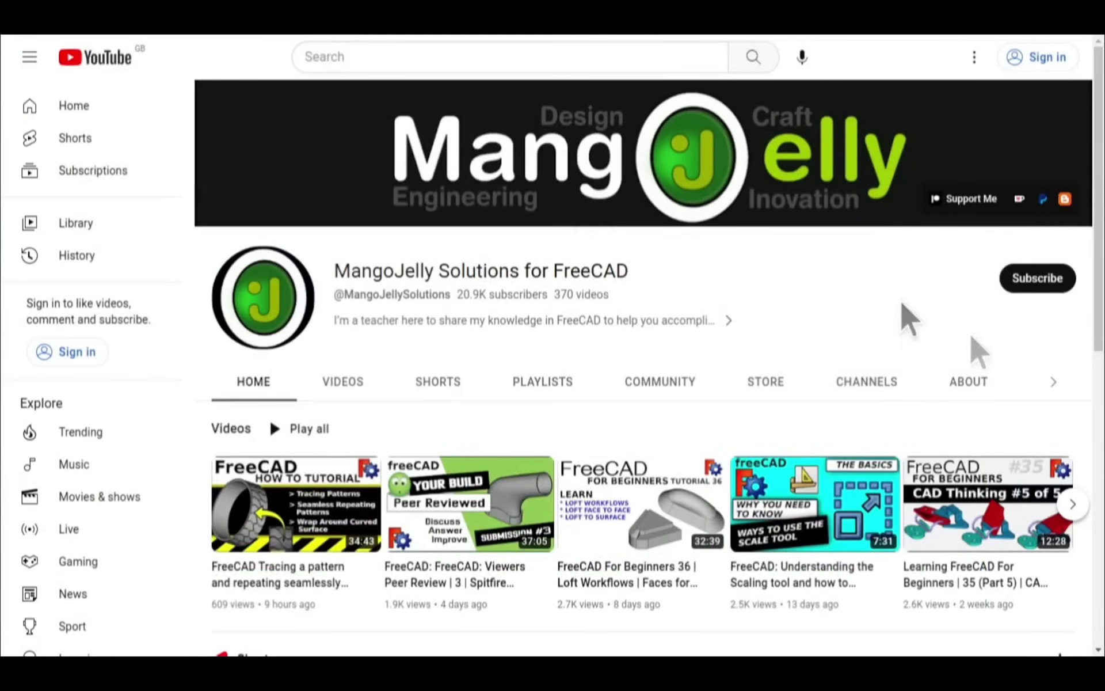
# View the About section of the MangoJelly Solutions YouTube channel and highlight the three donation links in its description.
pyautogui.click(969, 382)
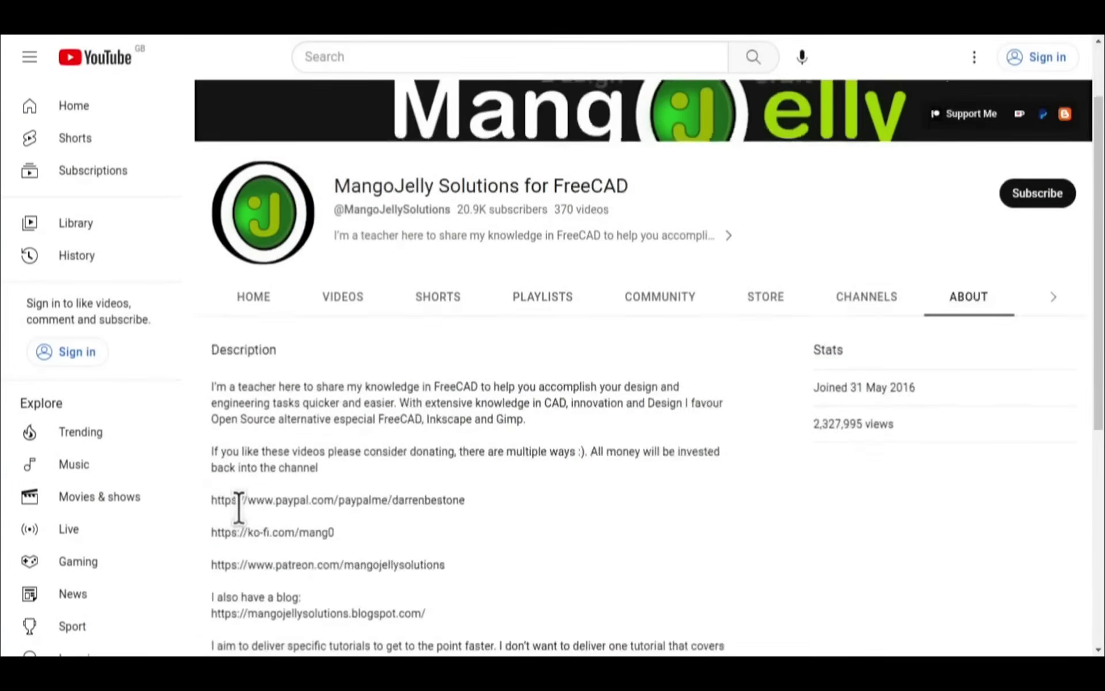
pyautogui.scroll(-3, 239, 506)
pyautogui.moveTo(213, 446); pyautogui.dragTo(212, 395)
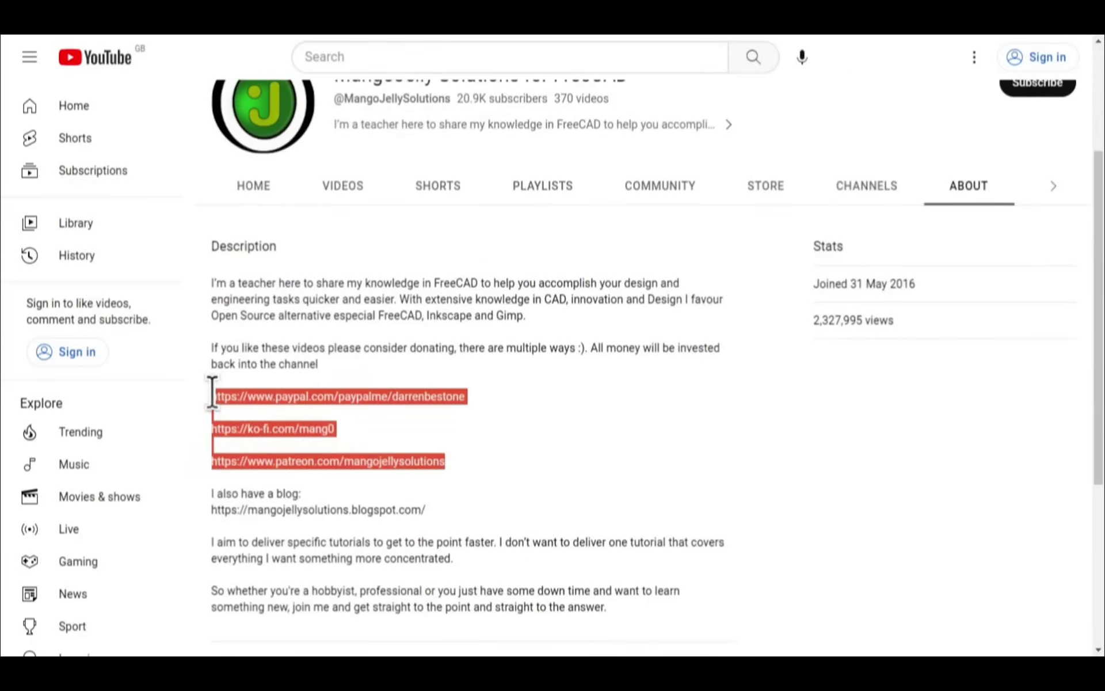
pyautogui.click(499, 454)
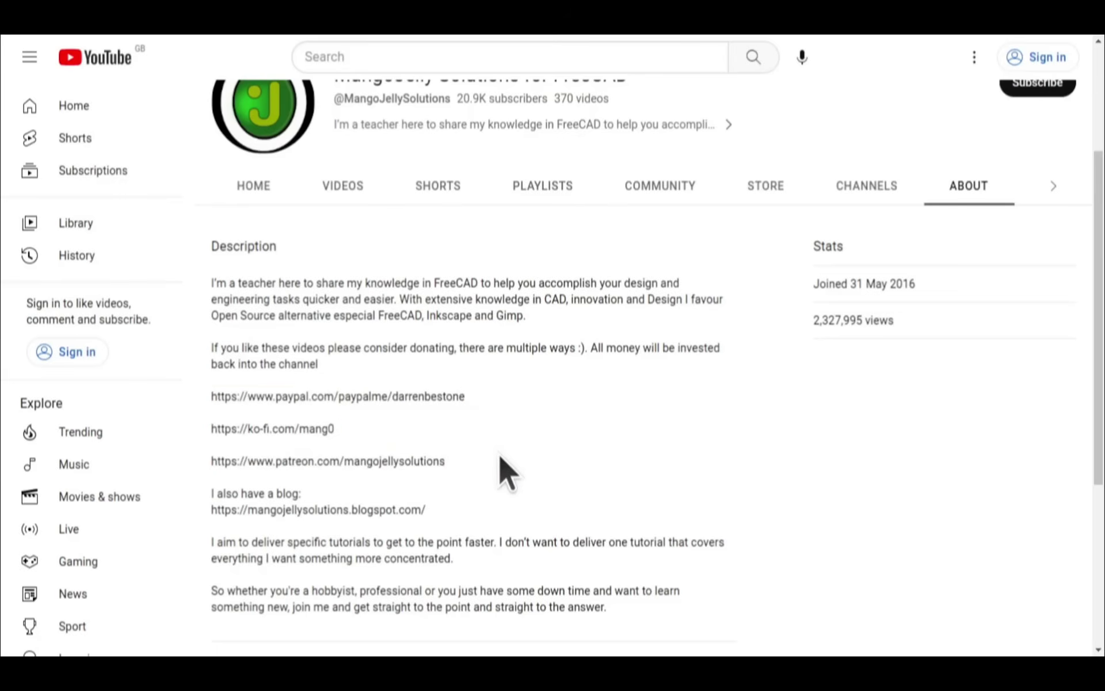